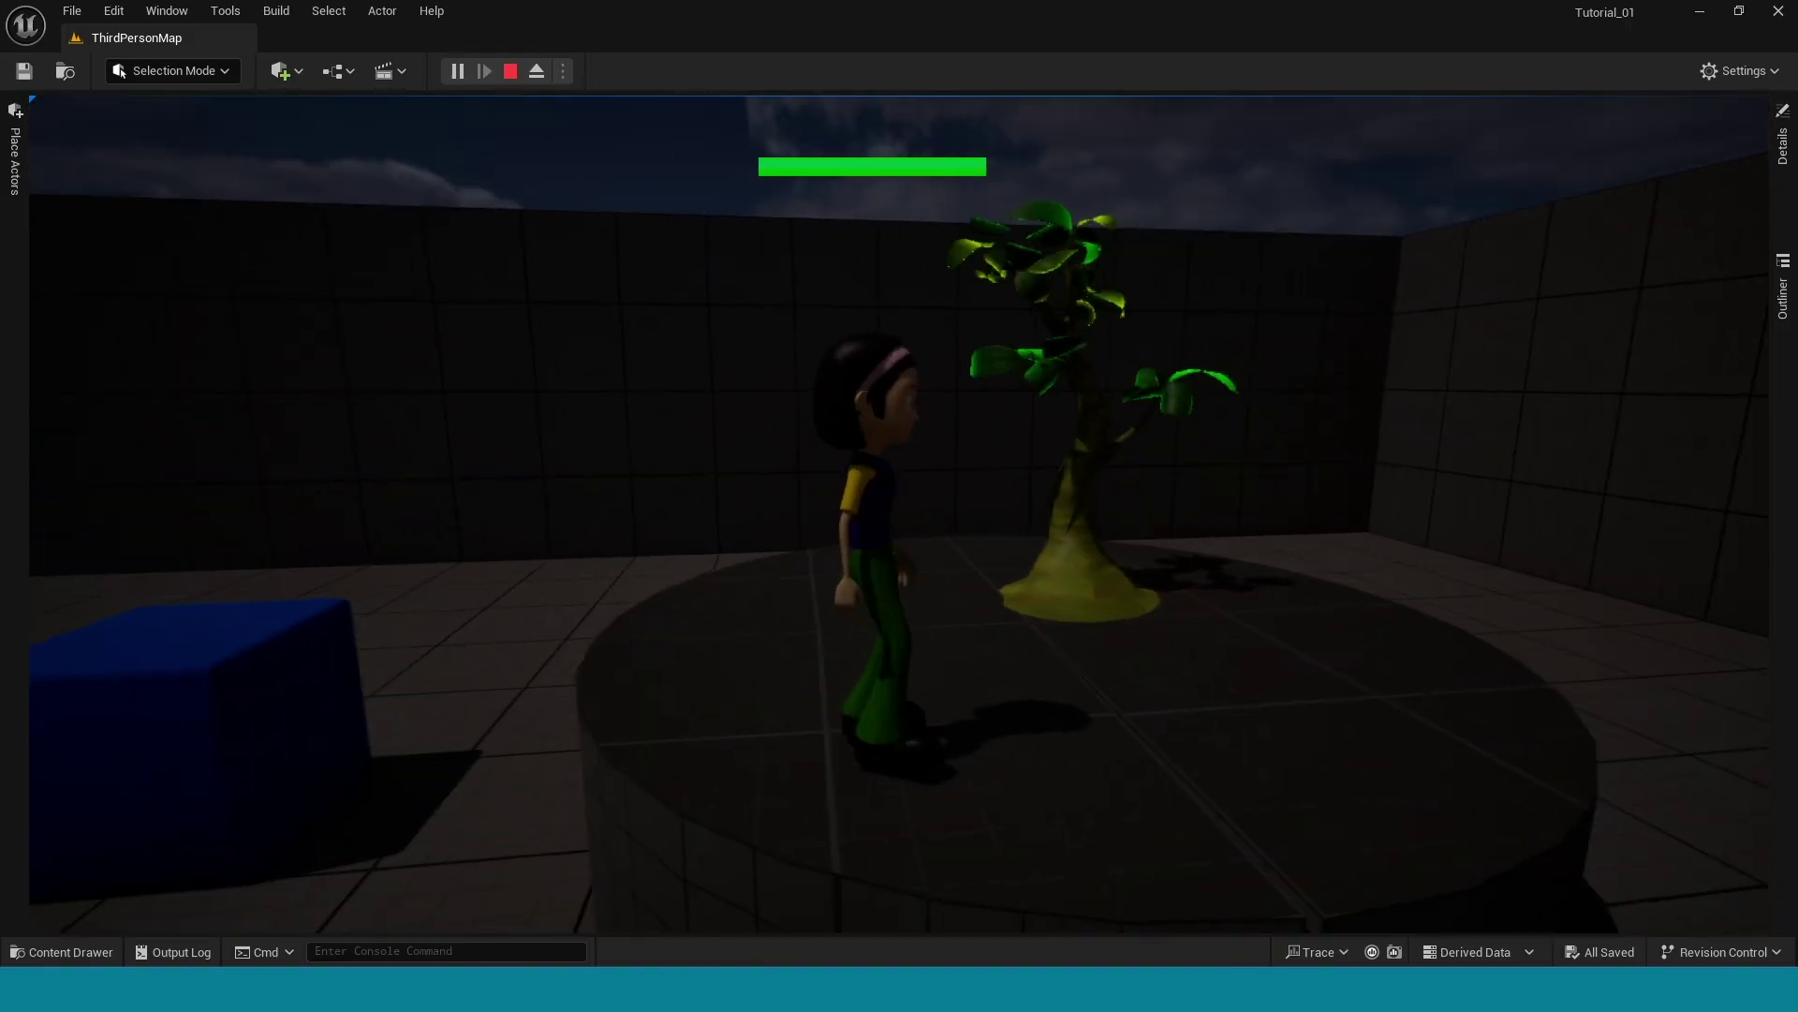
- Walk the character around the plant in the running game and examine its glow from several sides
key(w)
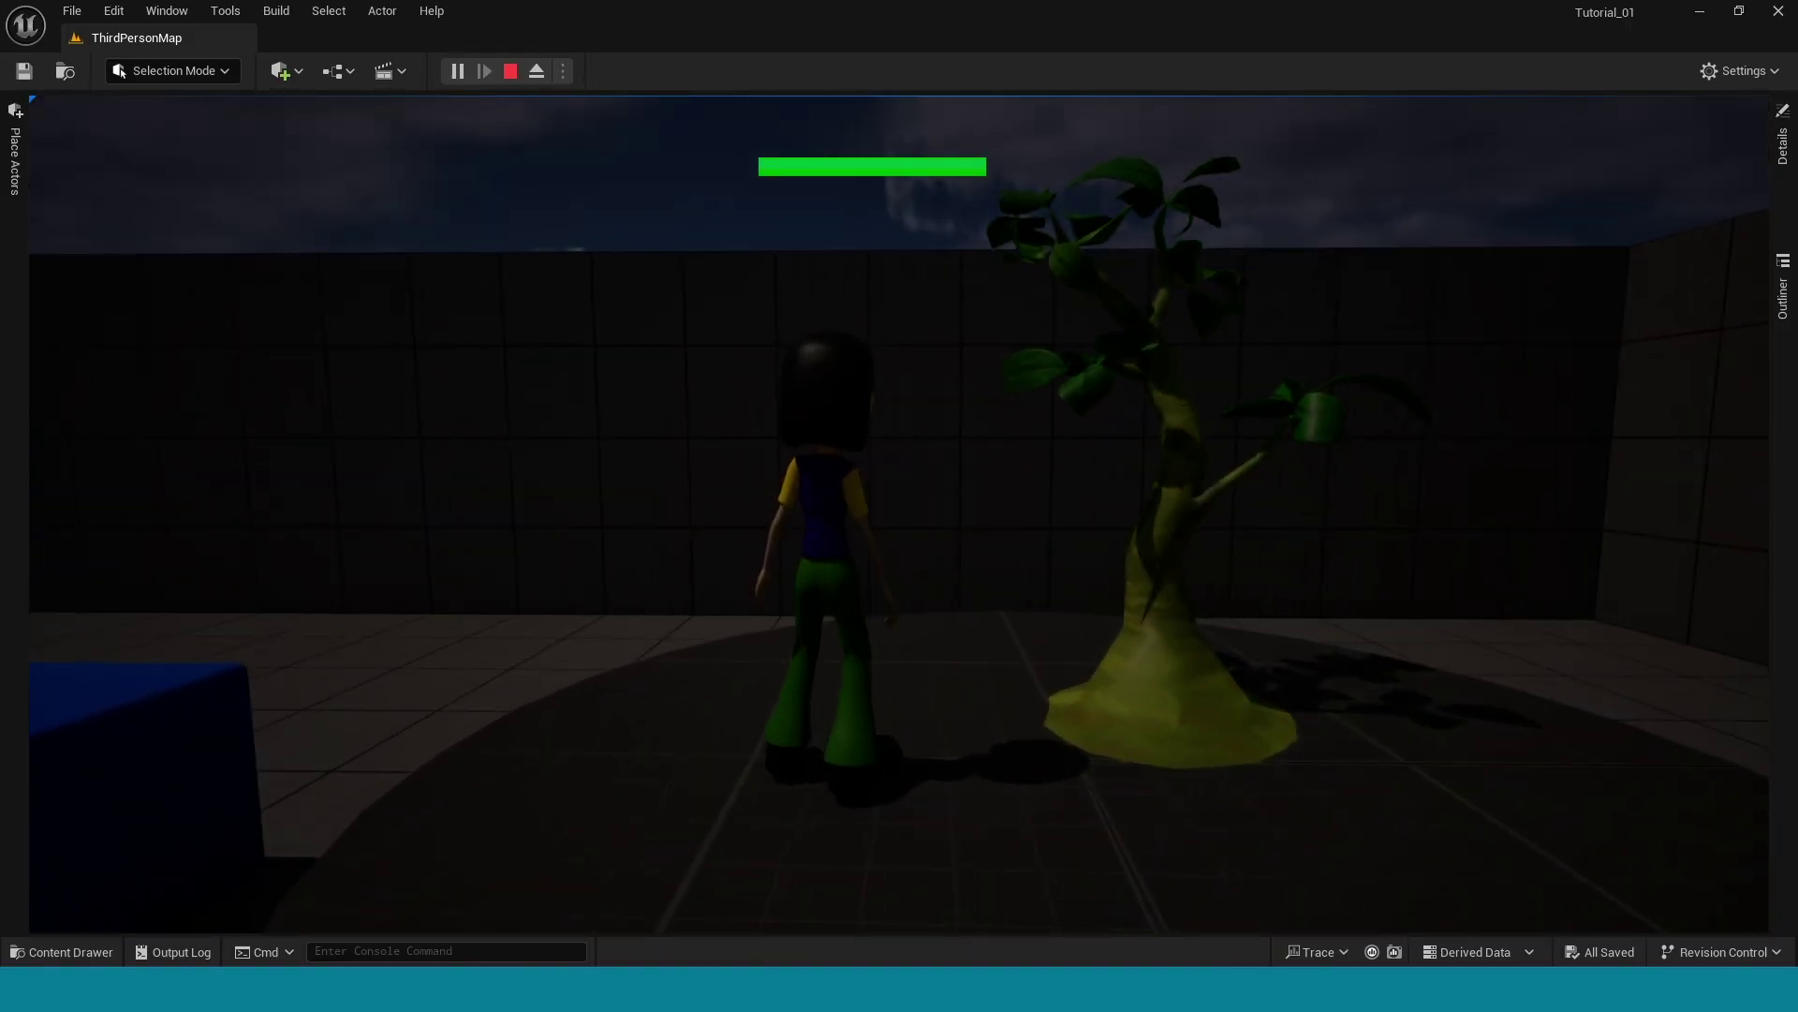
key(d)
key(w)
key(w)
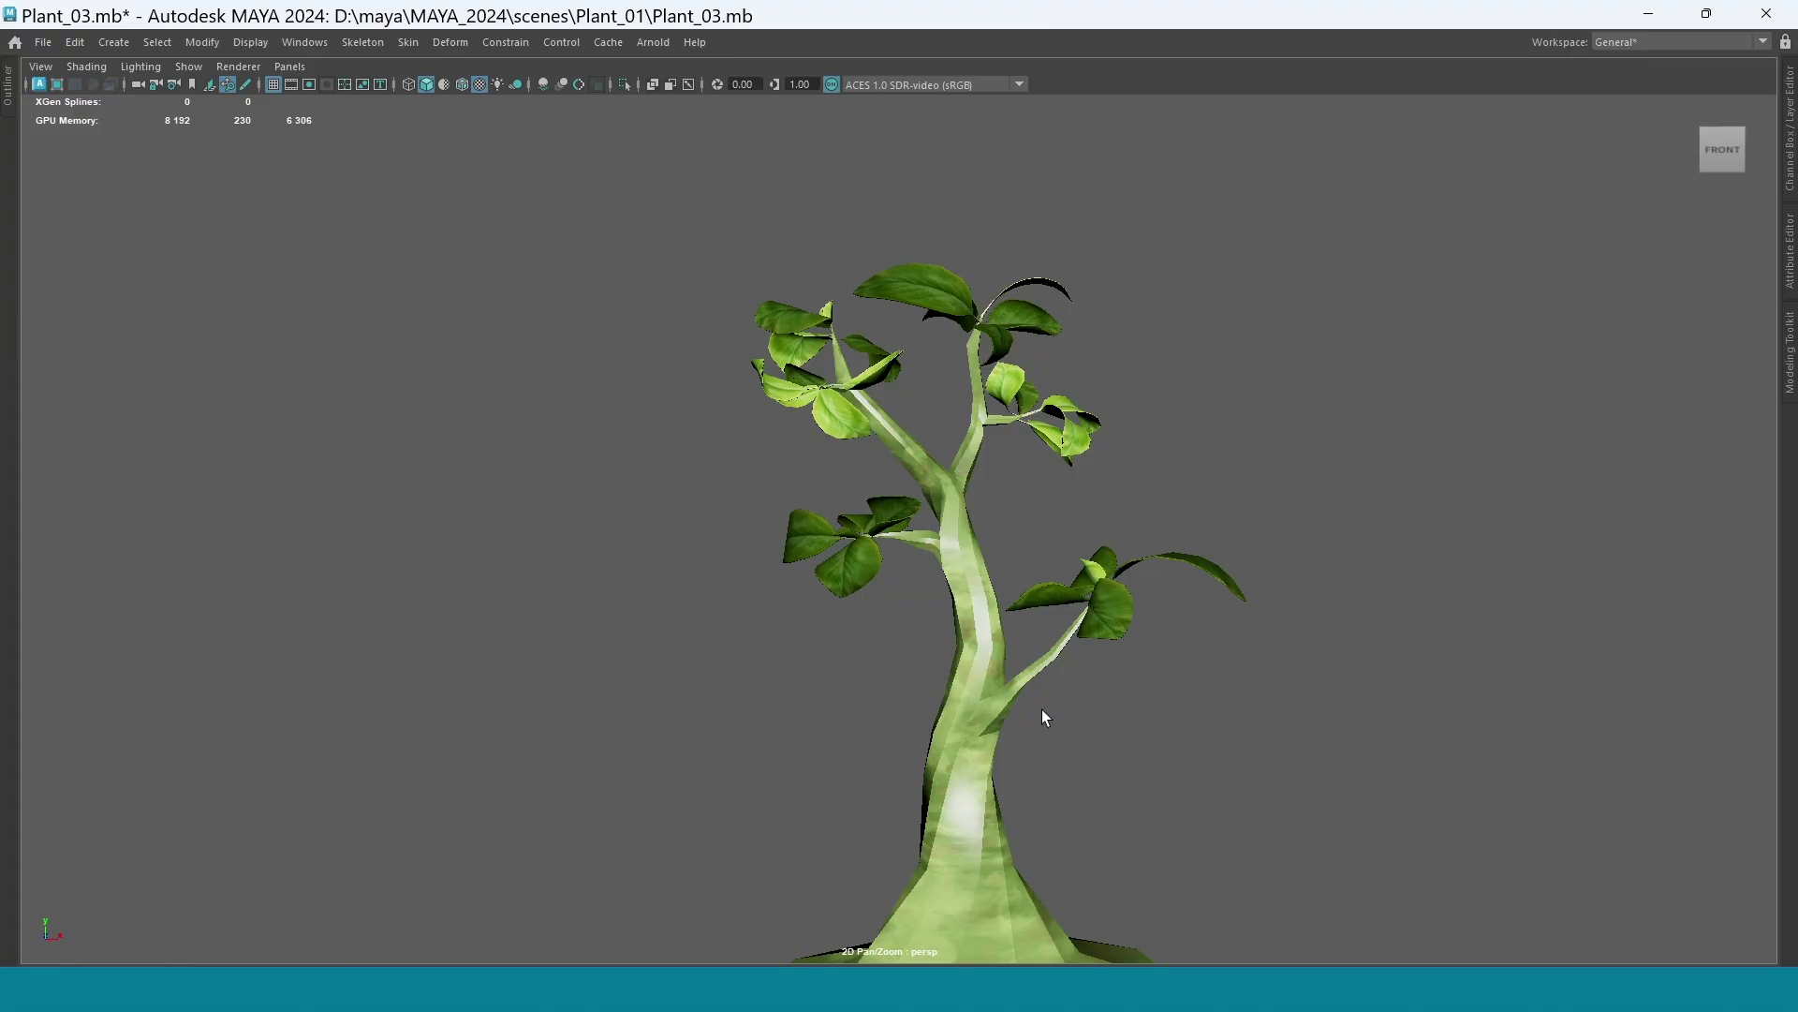
scroll(1041, 710, up, 3)
alt+drag(1133, 683, 1023, 686)
alt+middle_drag(920, 695, 1188, 622)
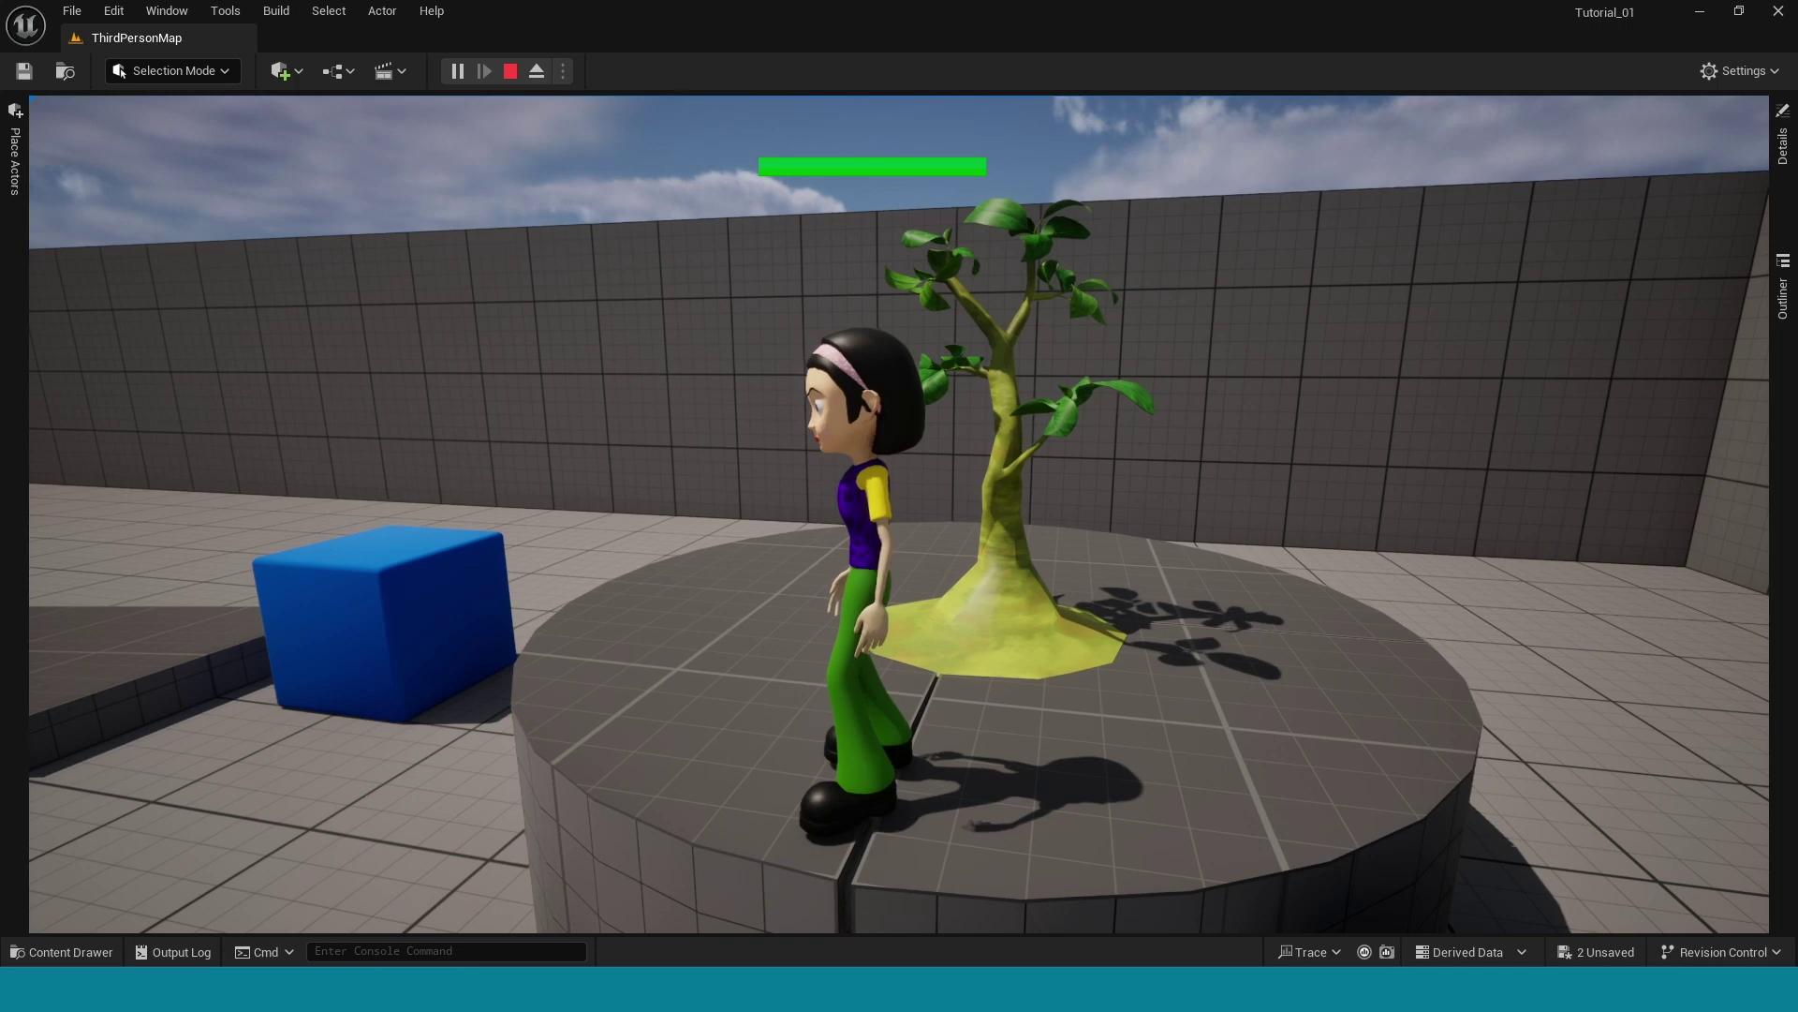
key(a)
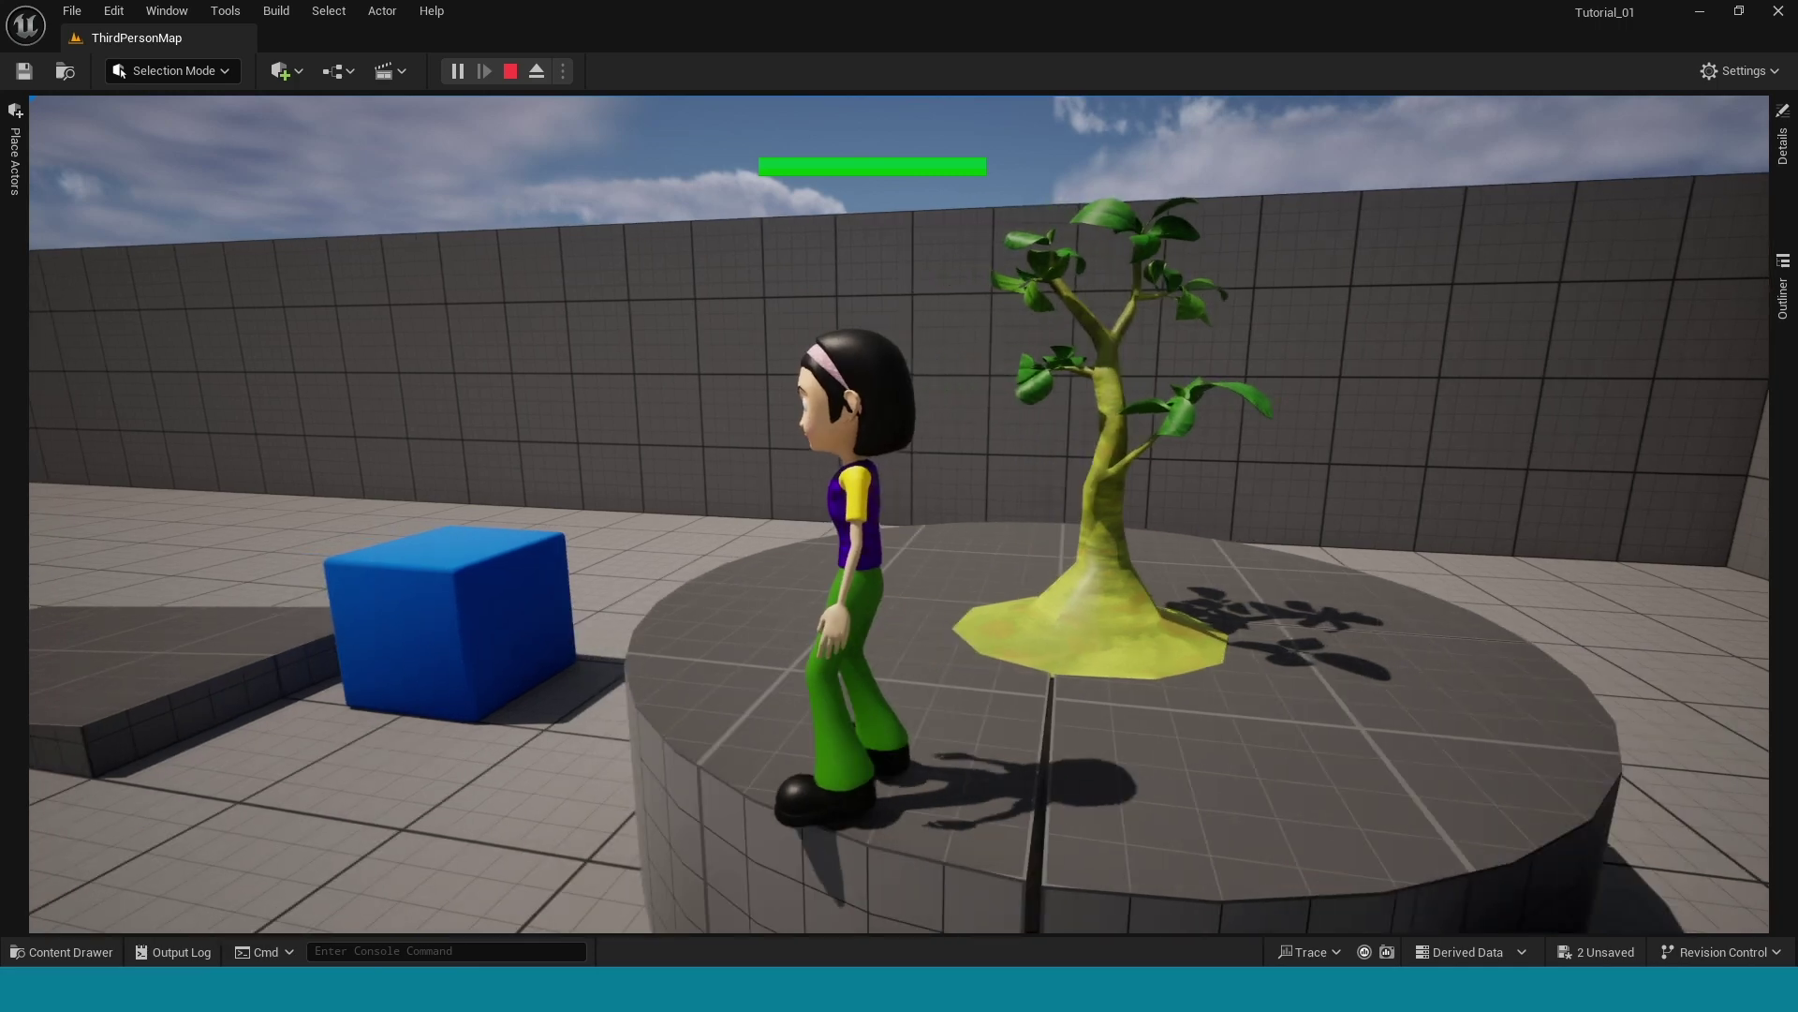
key(d)
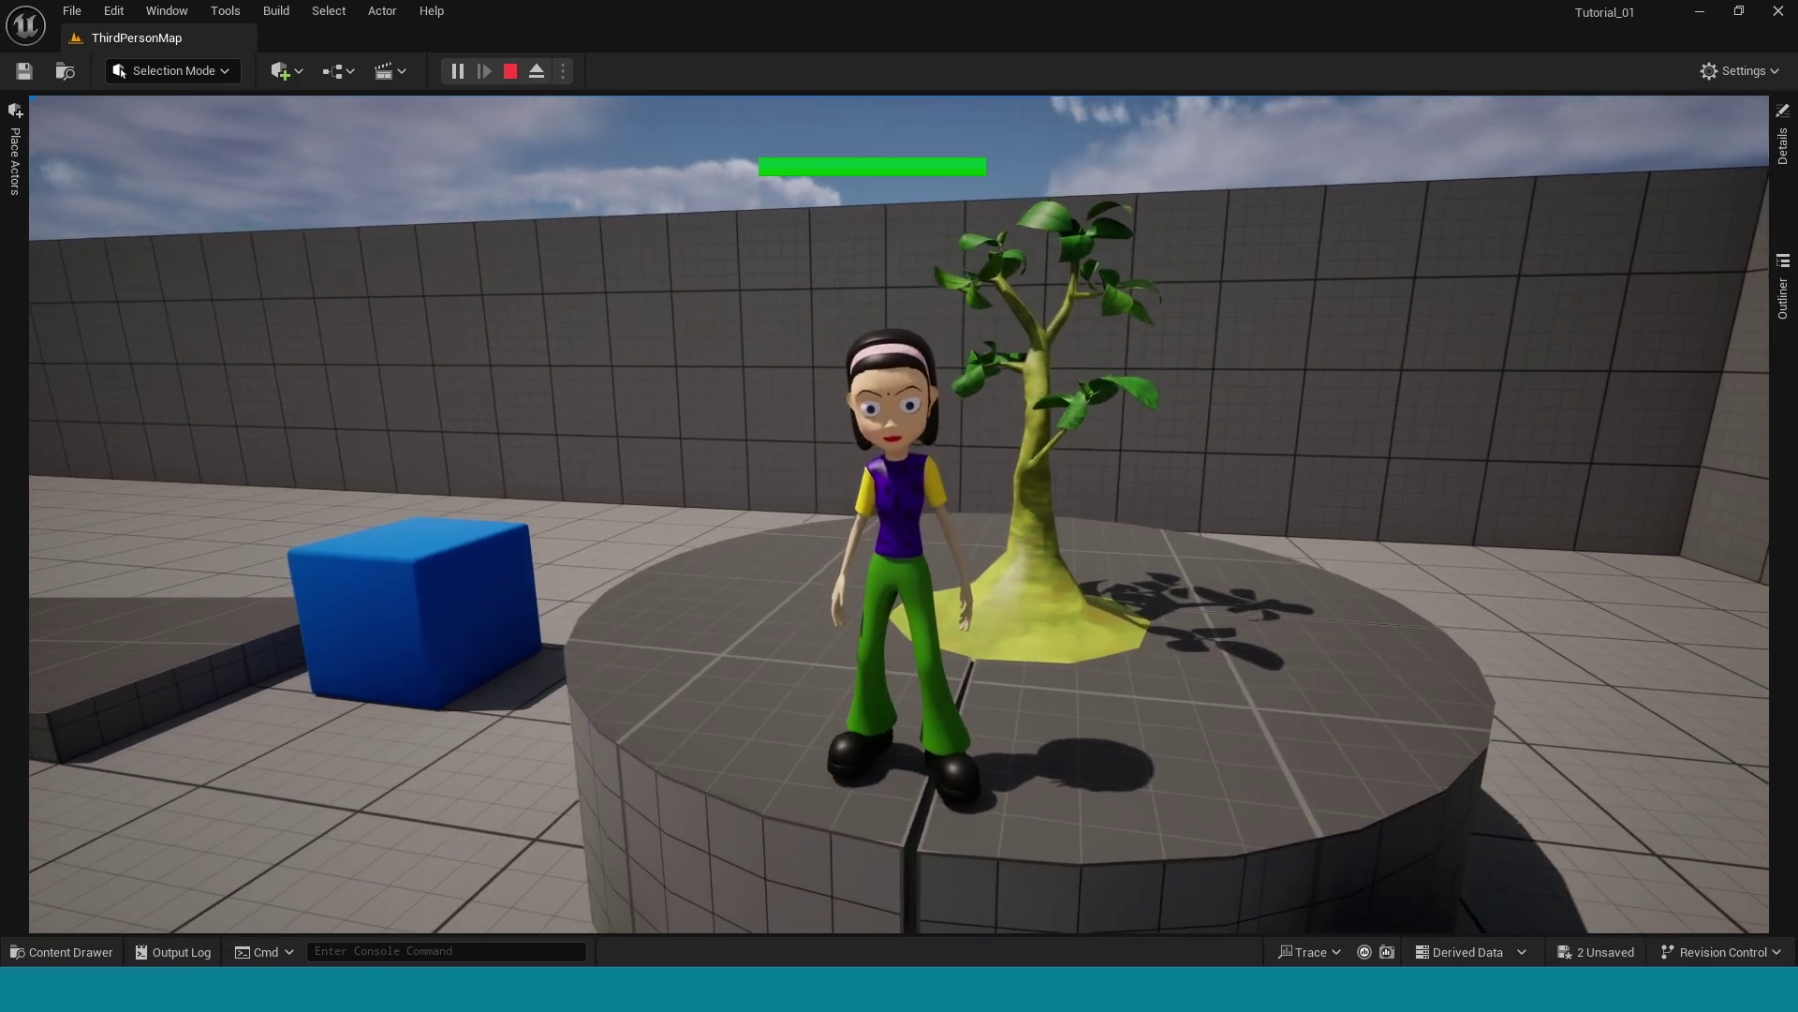
key(w)
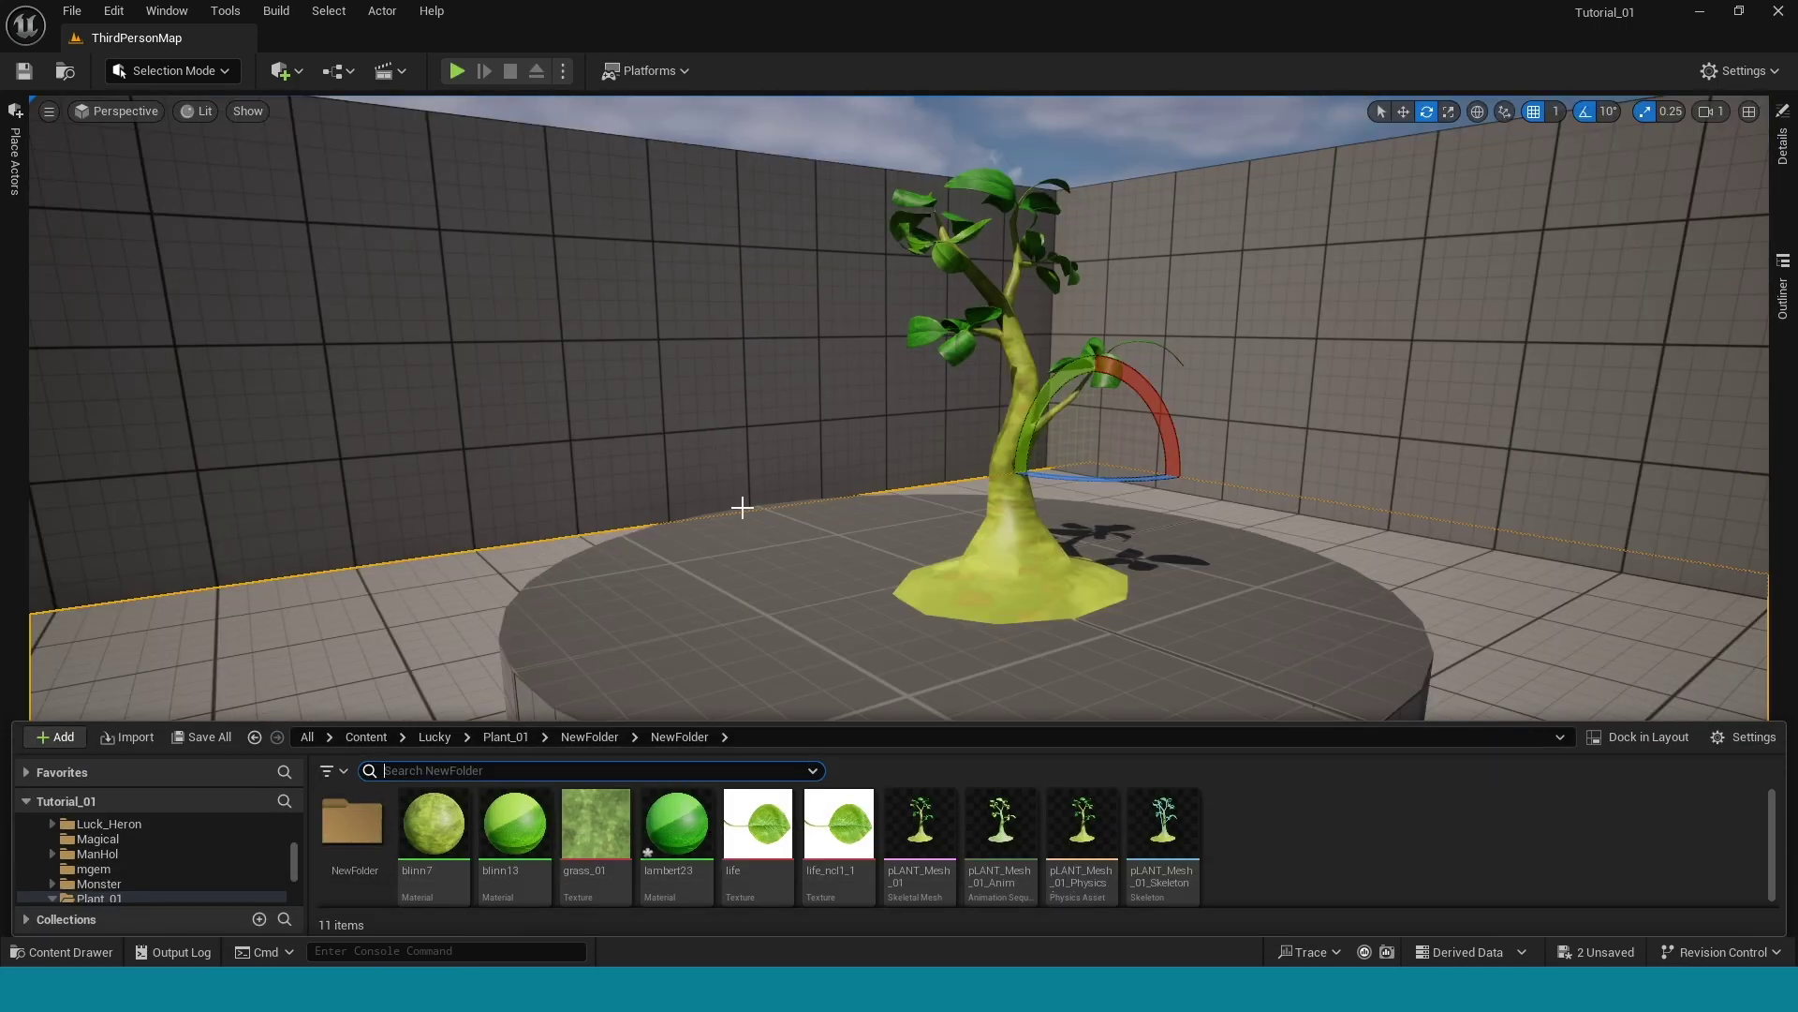
- Create a level sequence in the plant's asset folder and open it in Sequencer
right_click(1293, 850)
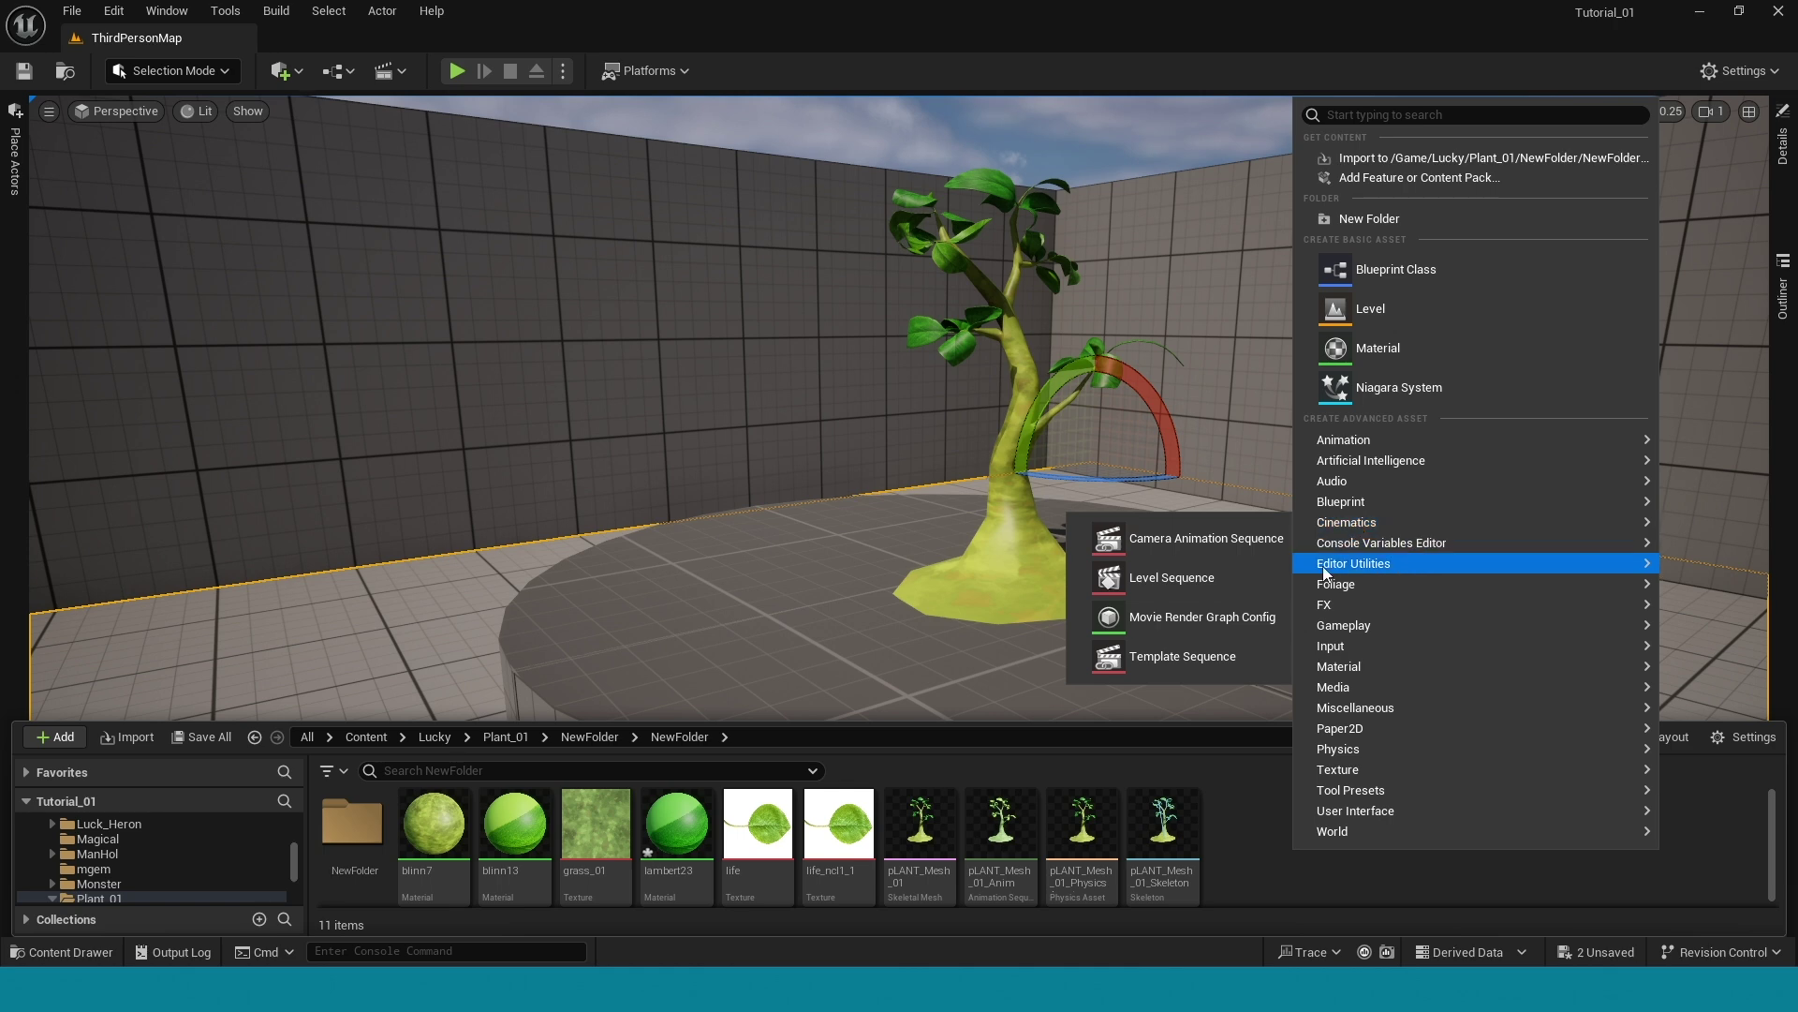
click(1190, 590)
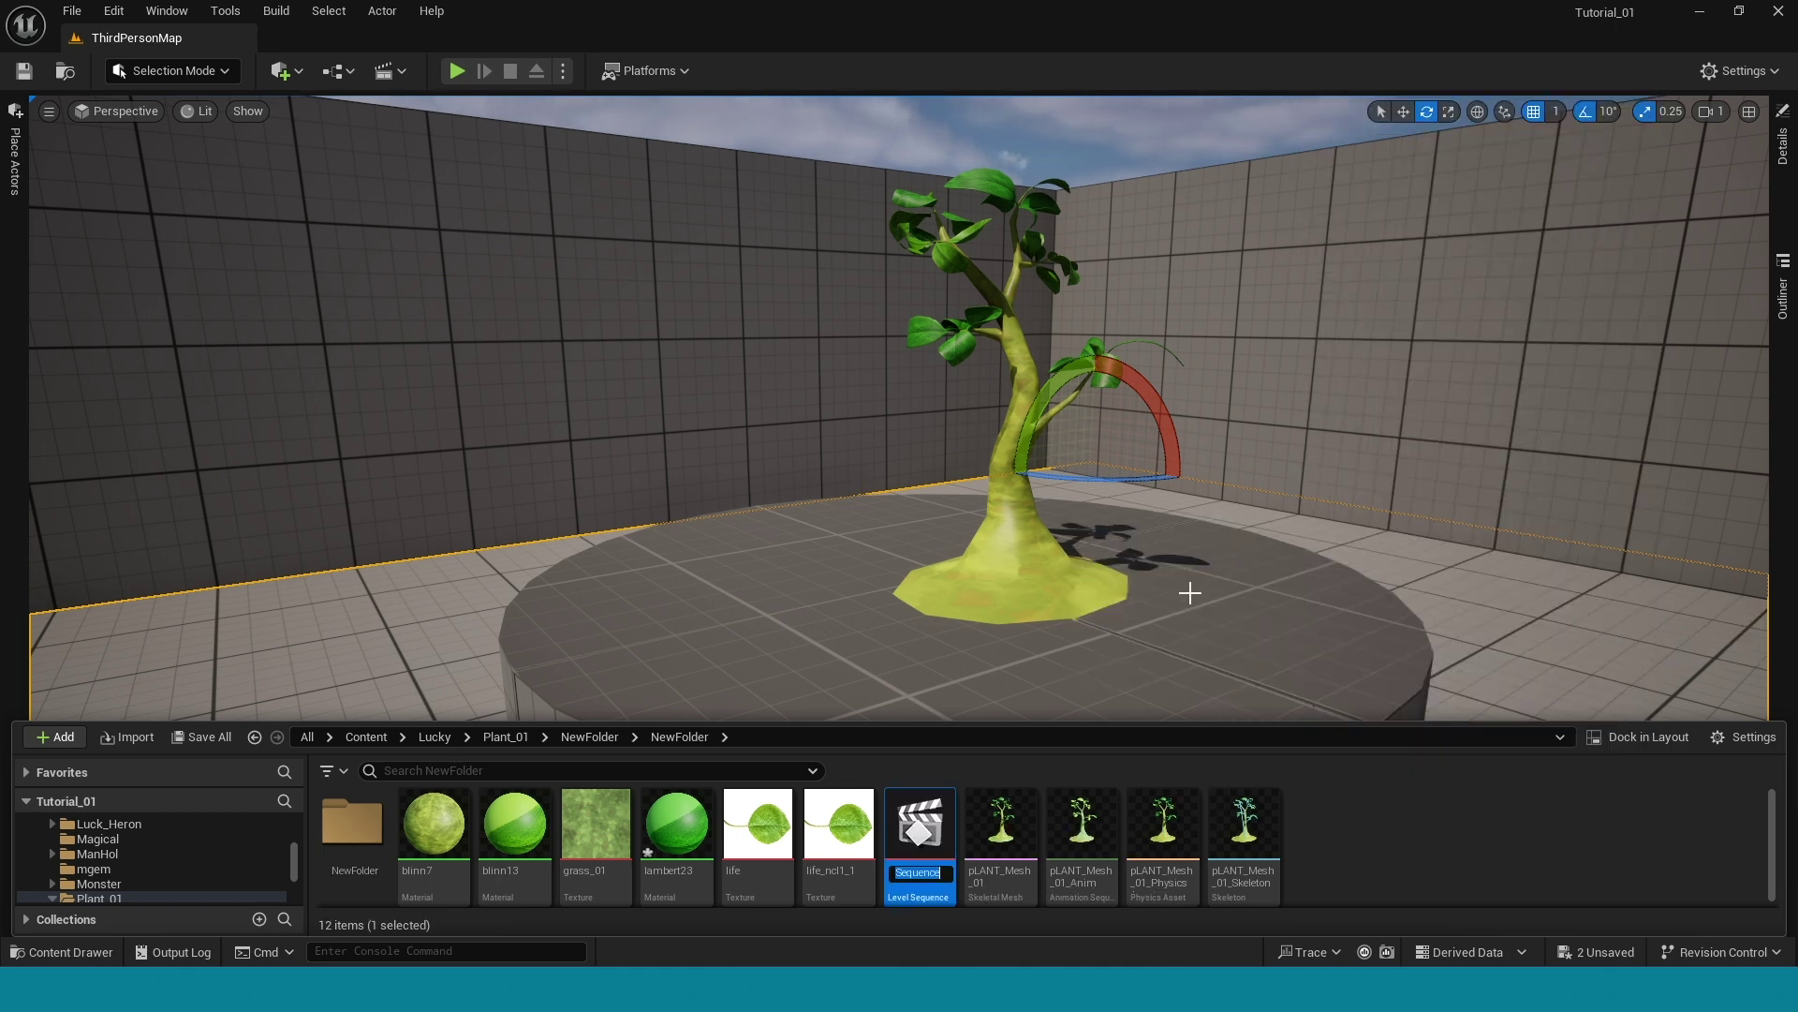
double_click(918, 838)
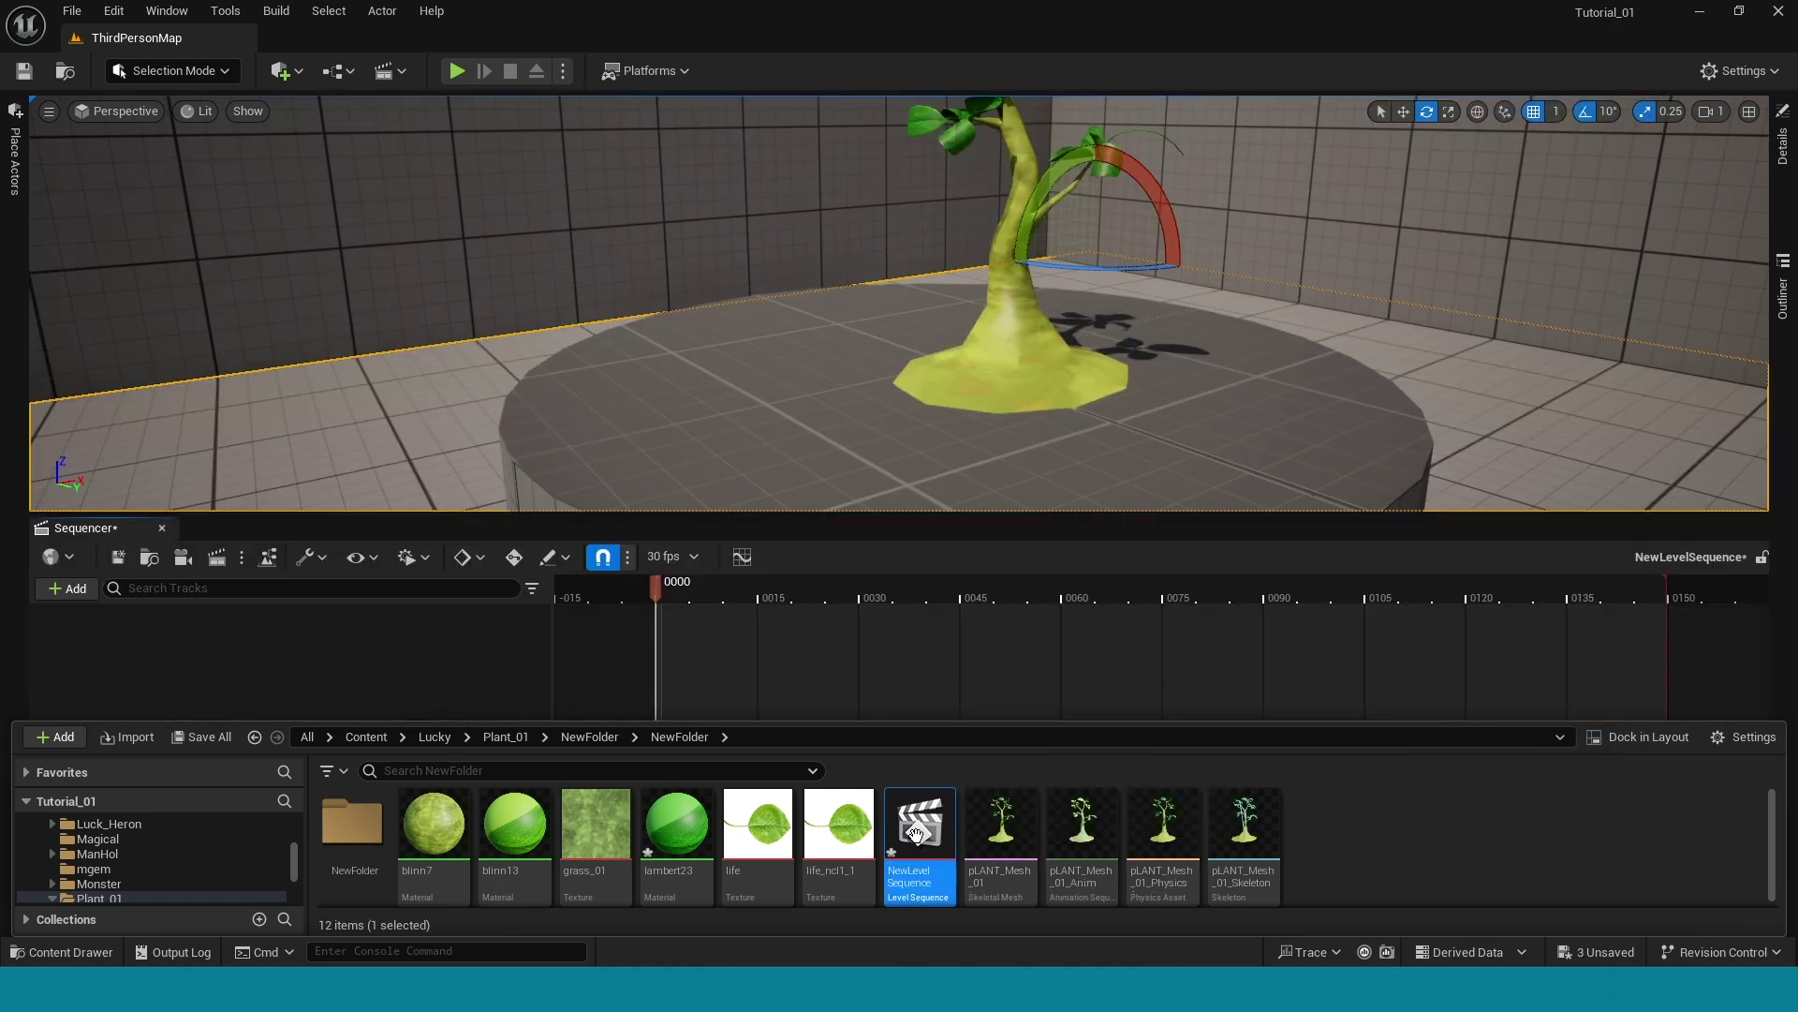
- Add the pLANT_Mesh_01_Anim asset to the sequence and add its SkeletalMeshComponent0 component track
click(810, 429)
key(ctrl+space)
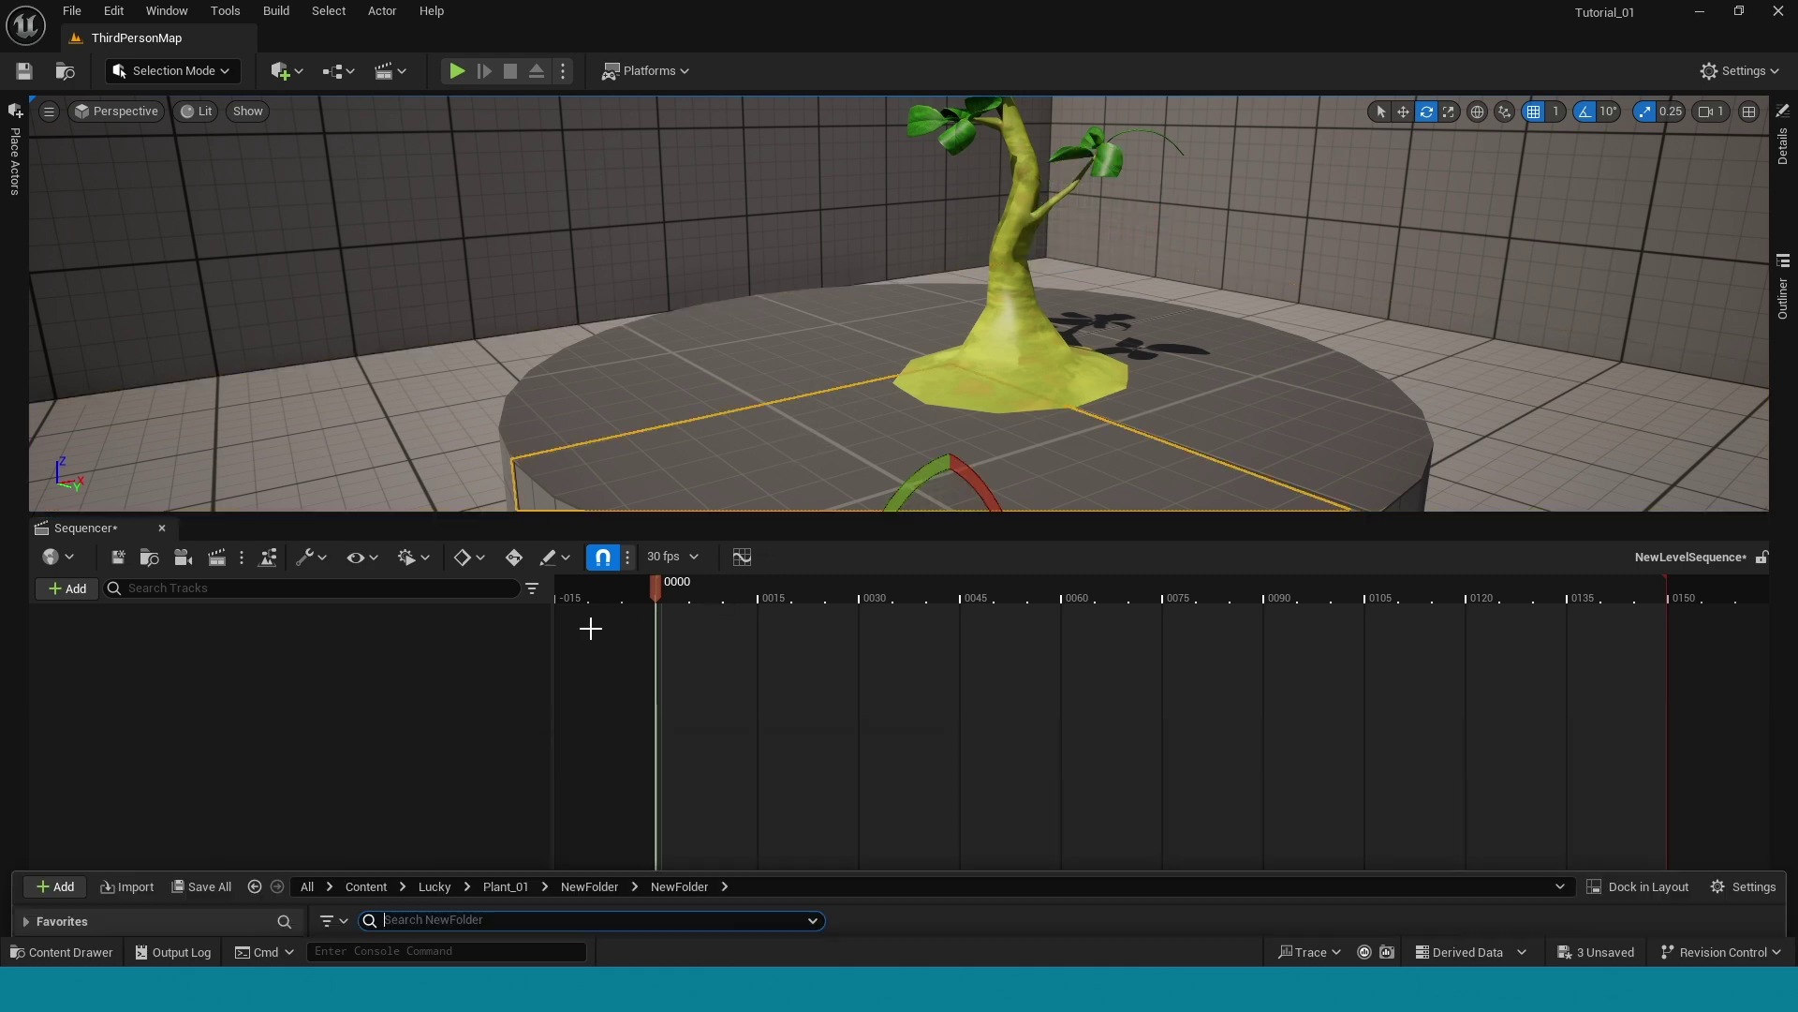
drag(1087, 843, 449, 649)
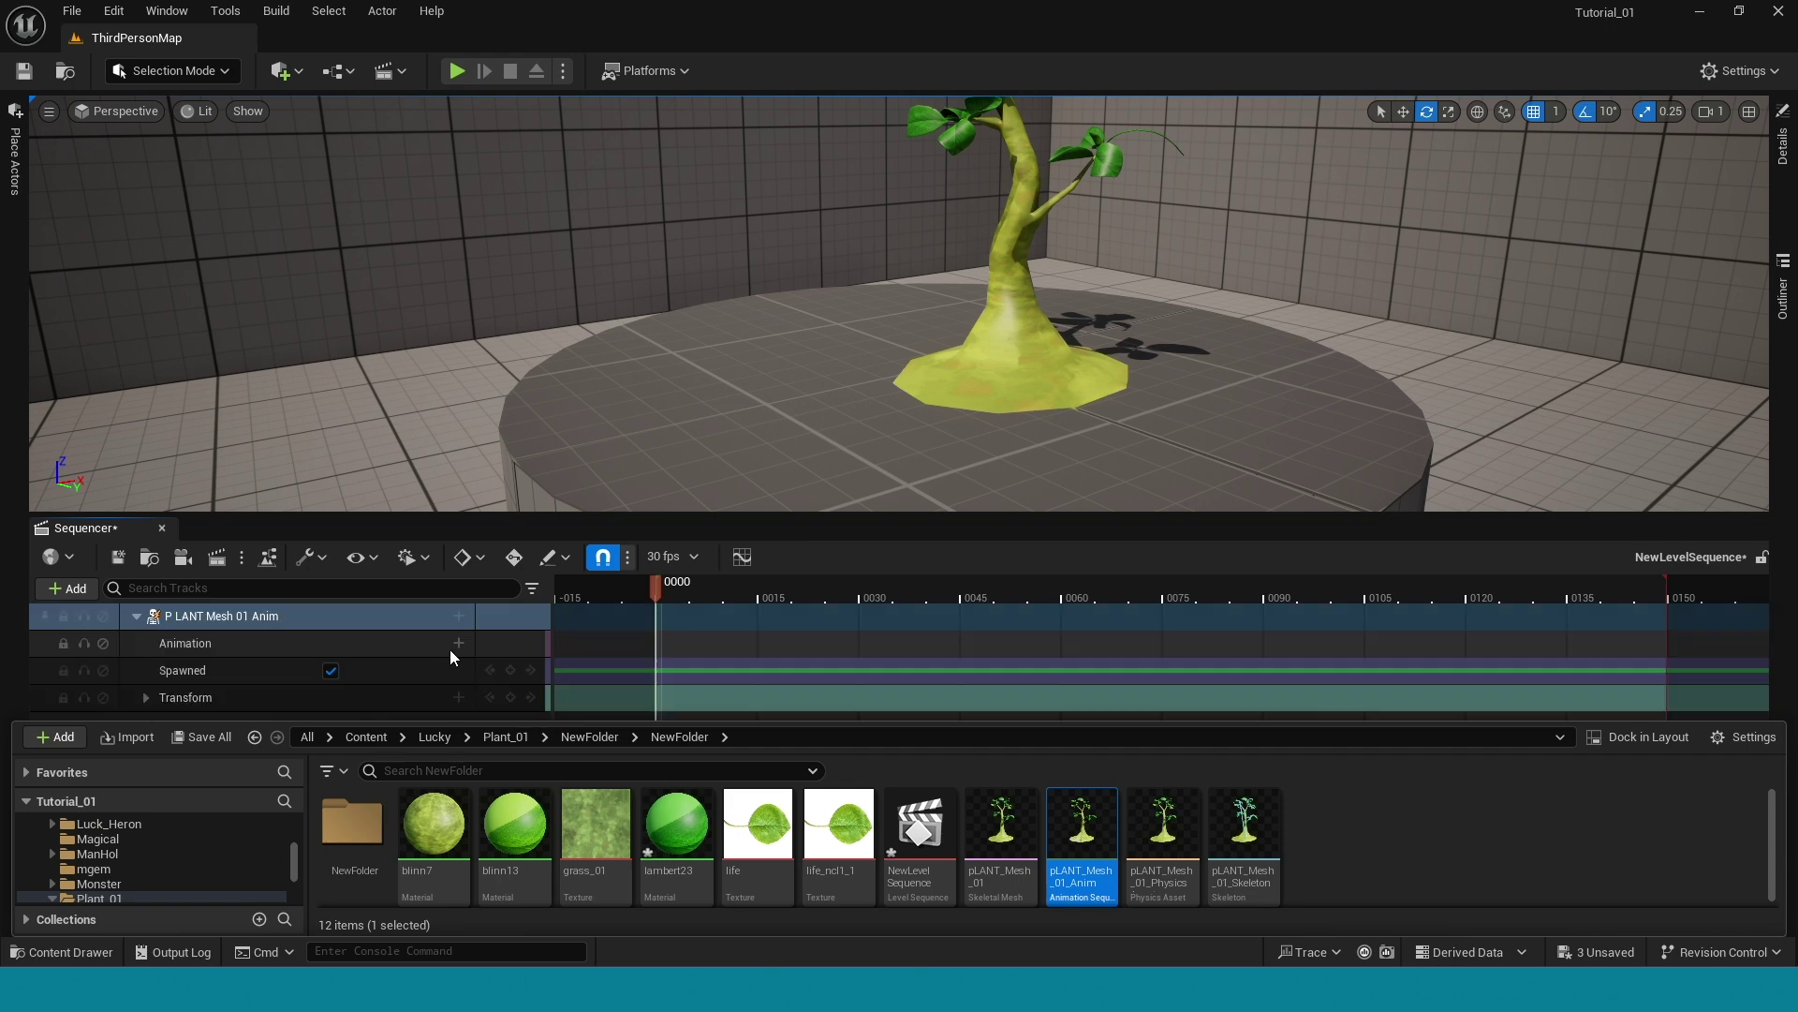
click(458, 616)
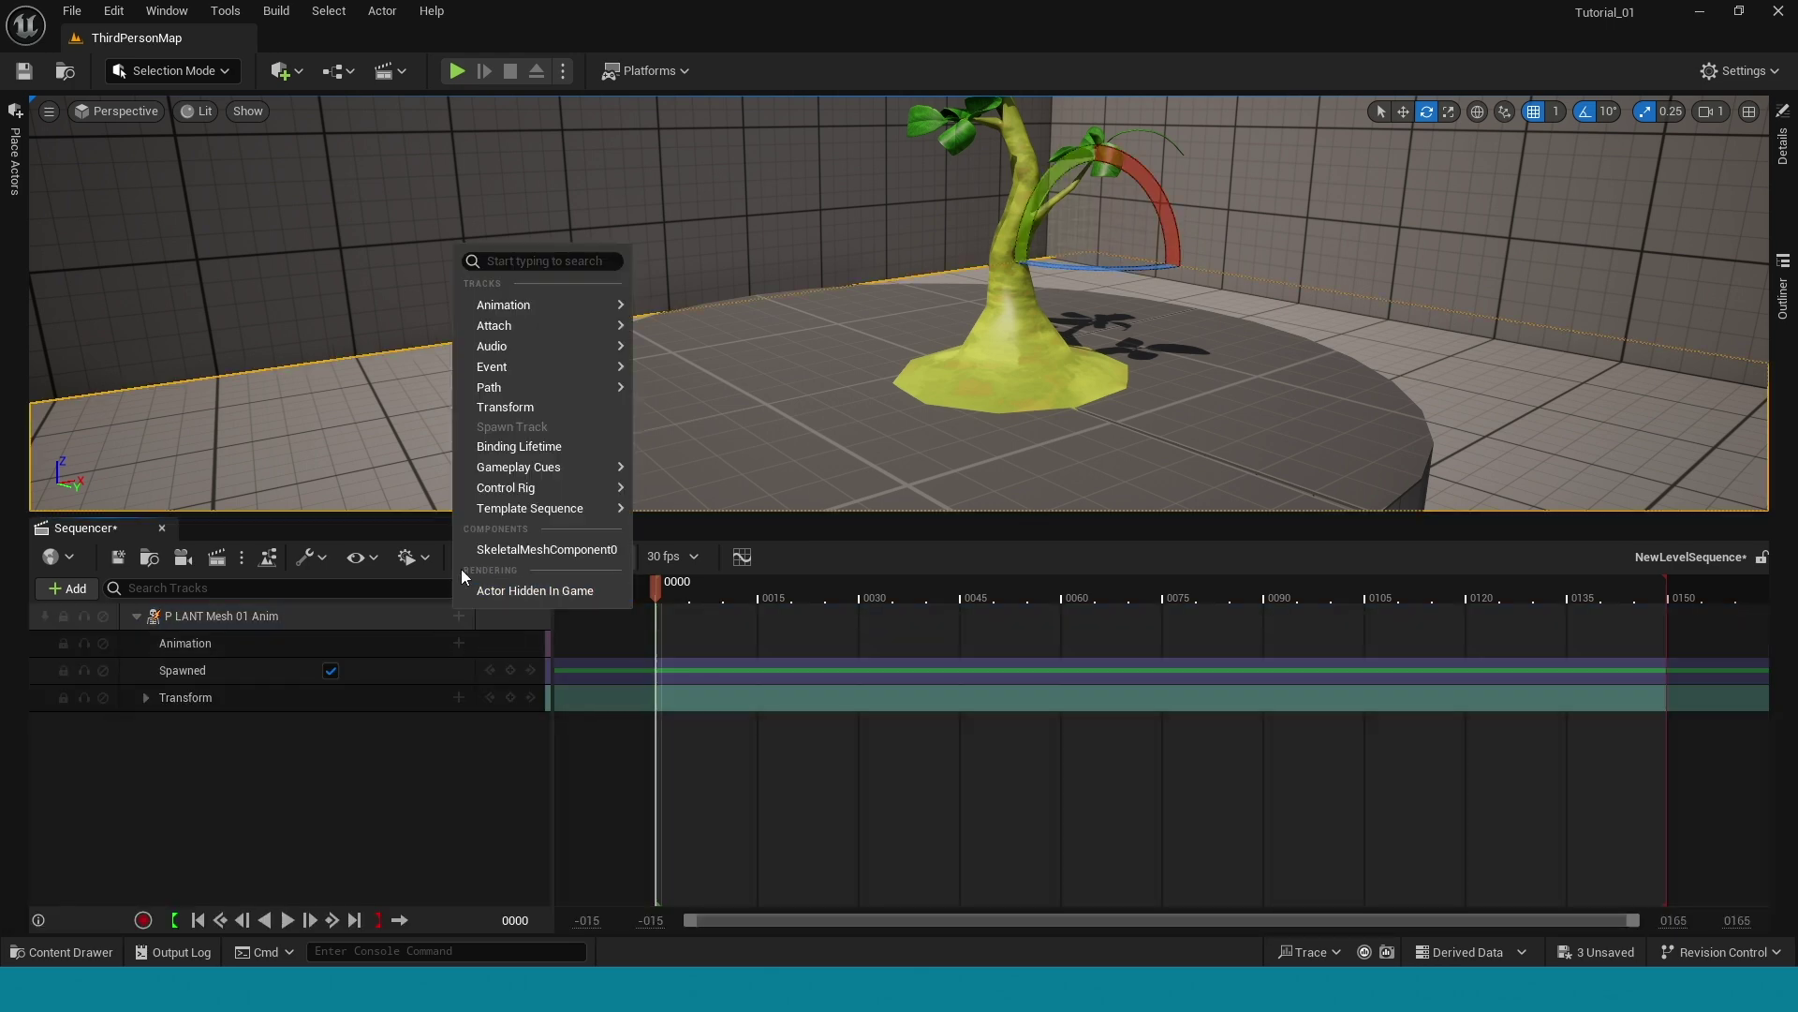
click(483, 551)
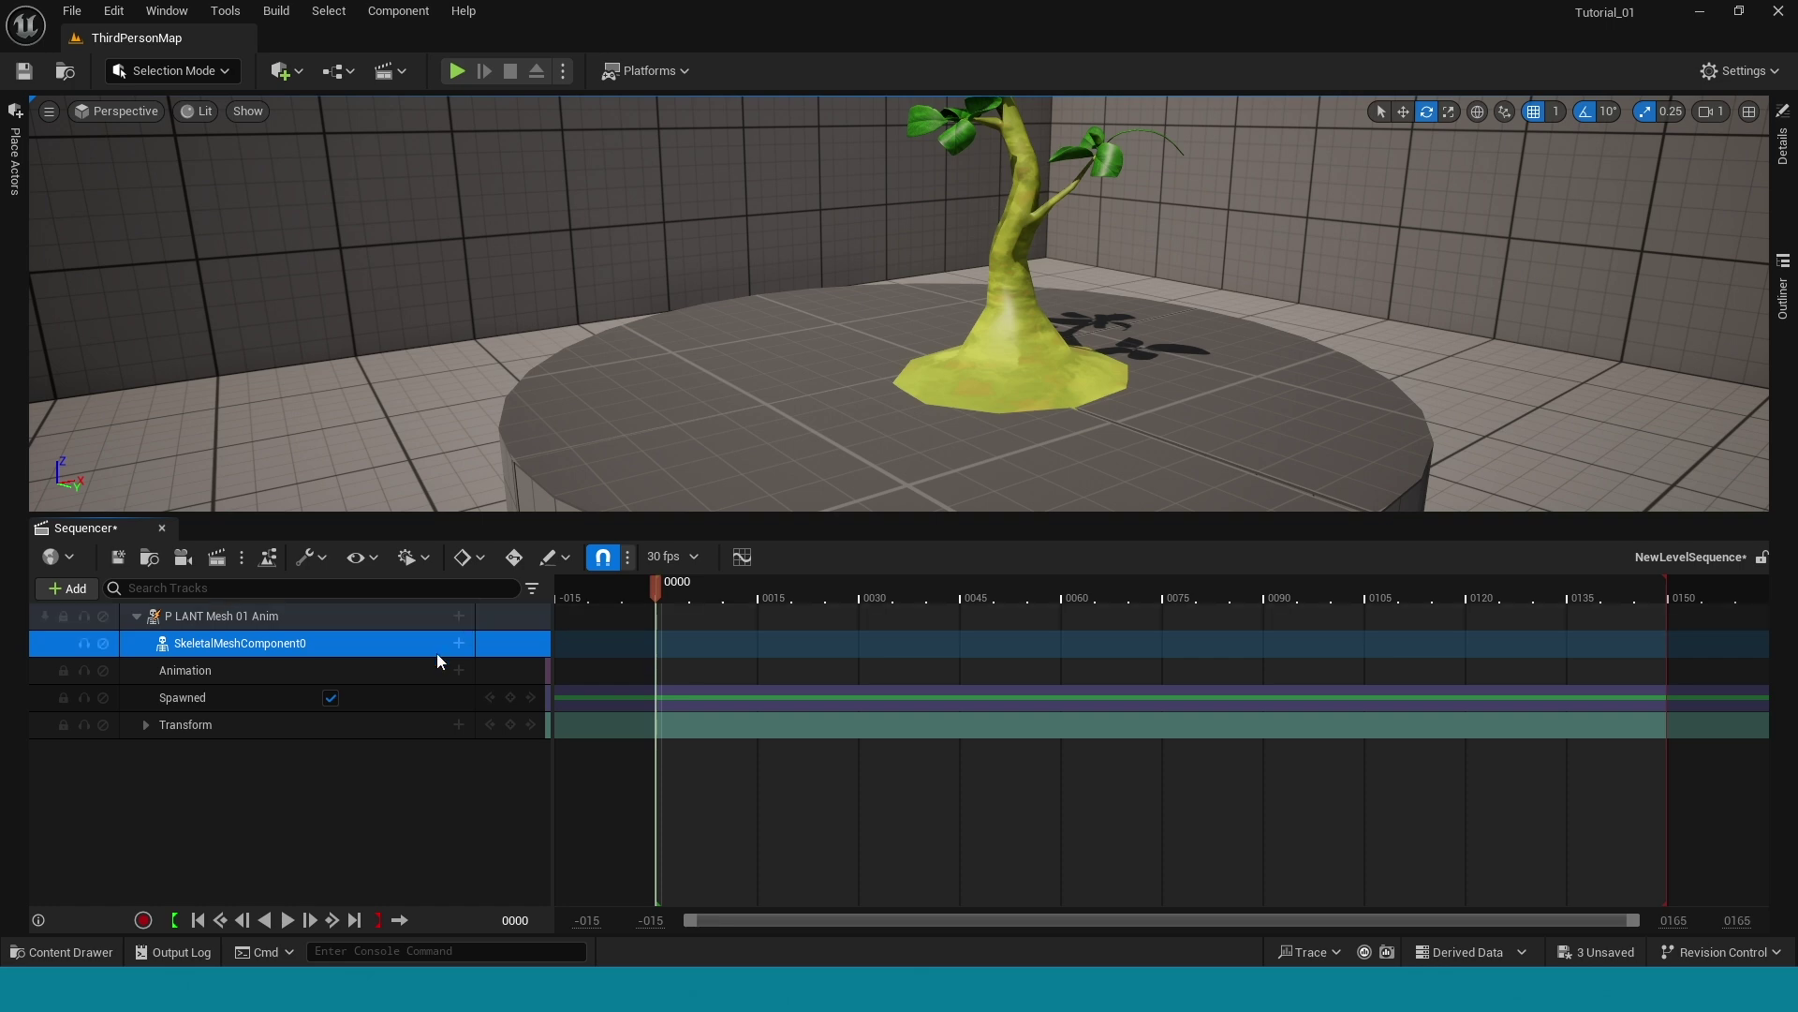
- Close Sequencer and open the plant's blinn7 material for editing
click(436, 450)
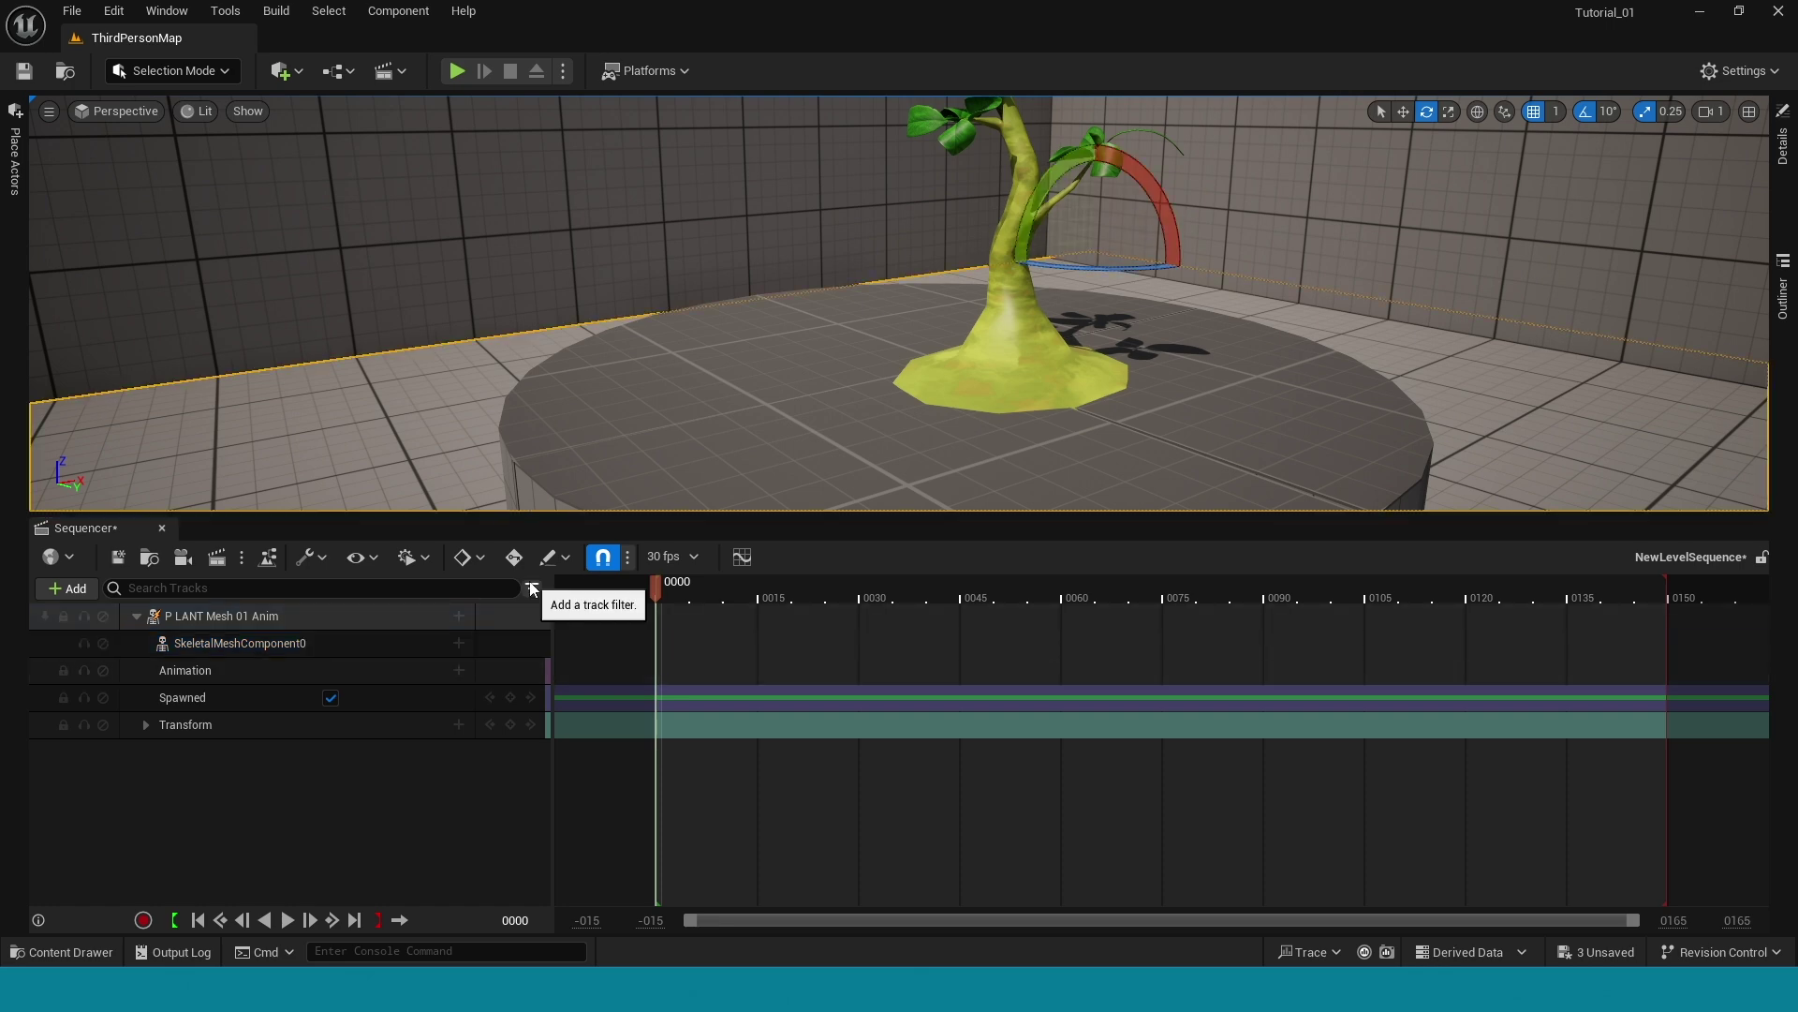
key(ctrl+space)
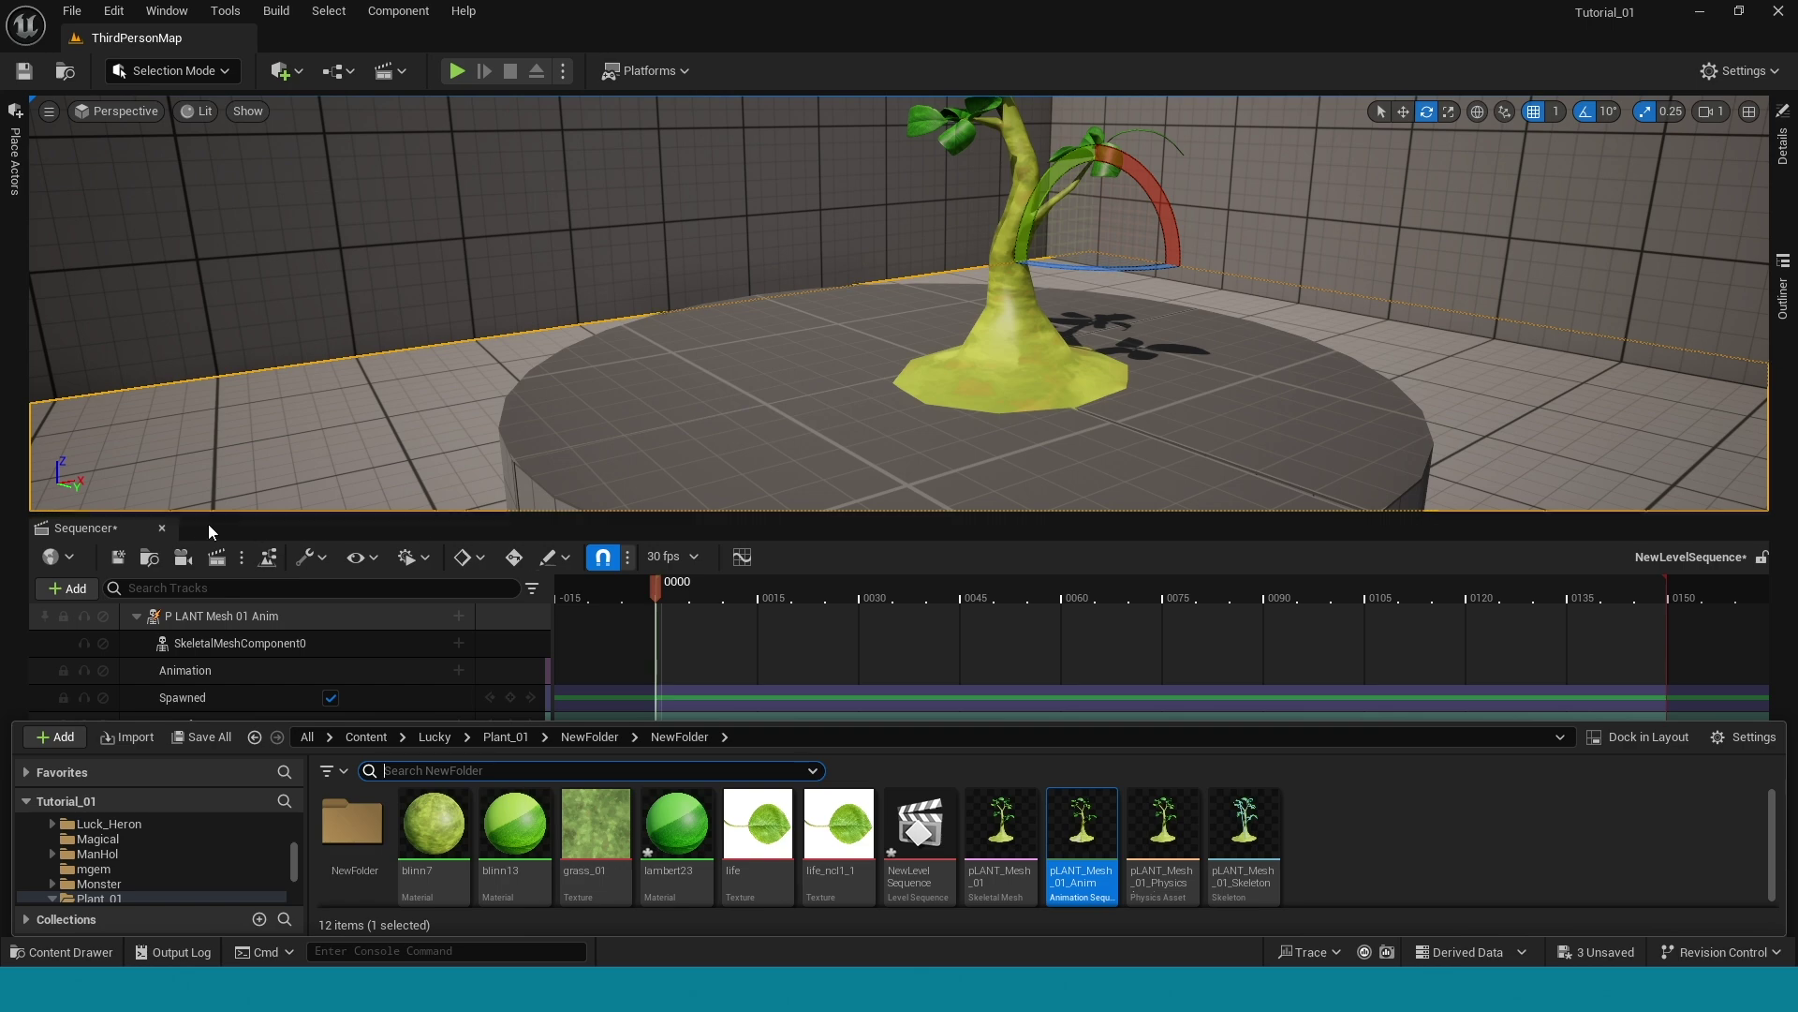
click(161, 528)
key(ctrl+space)
click(430, 768)
double_click(430, 768)
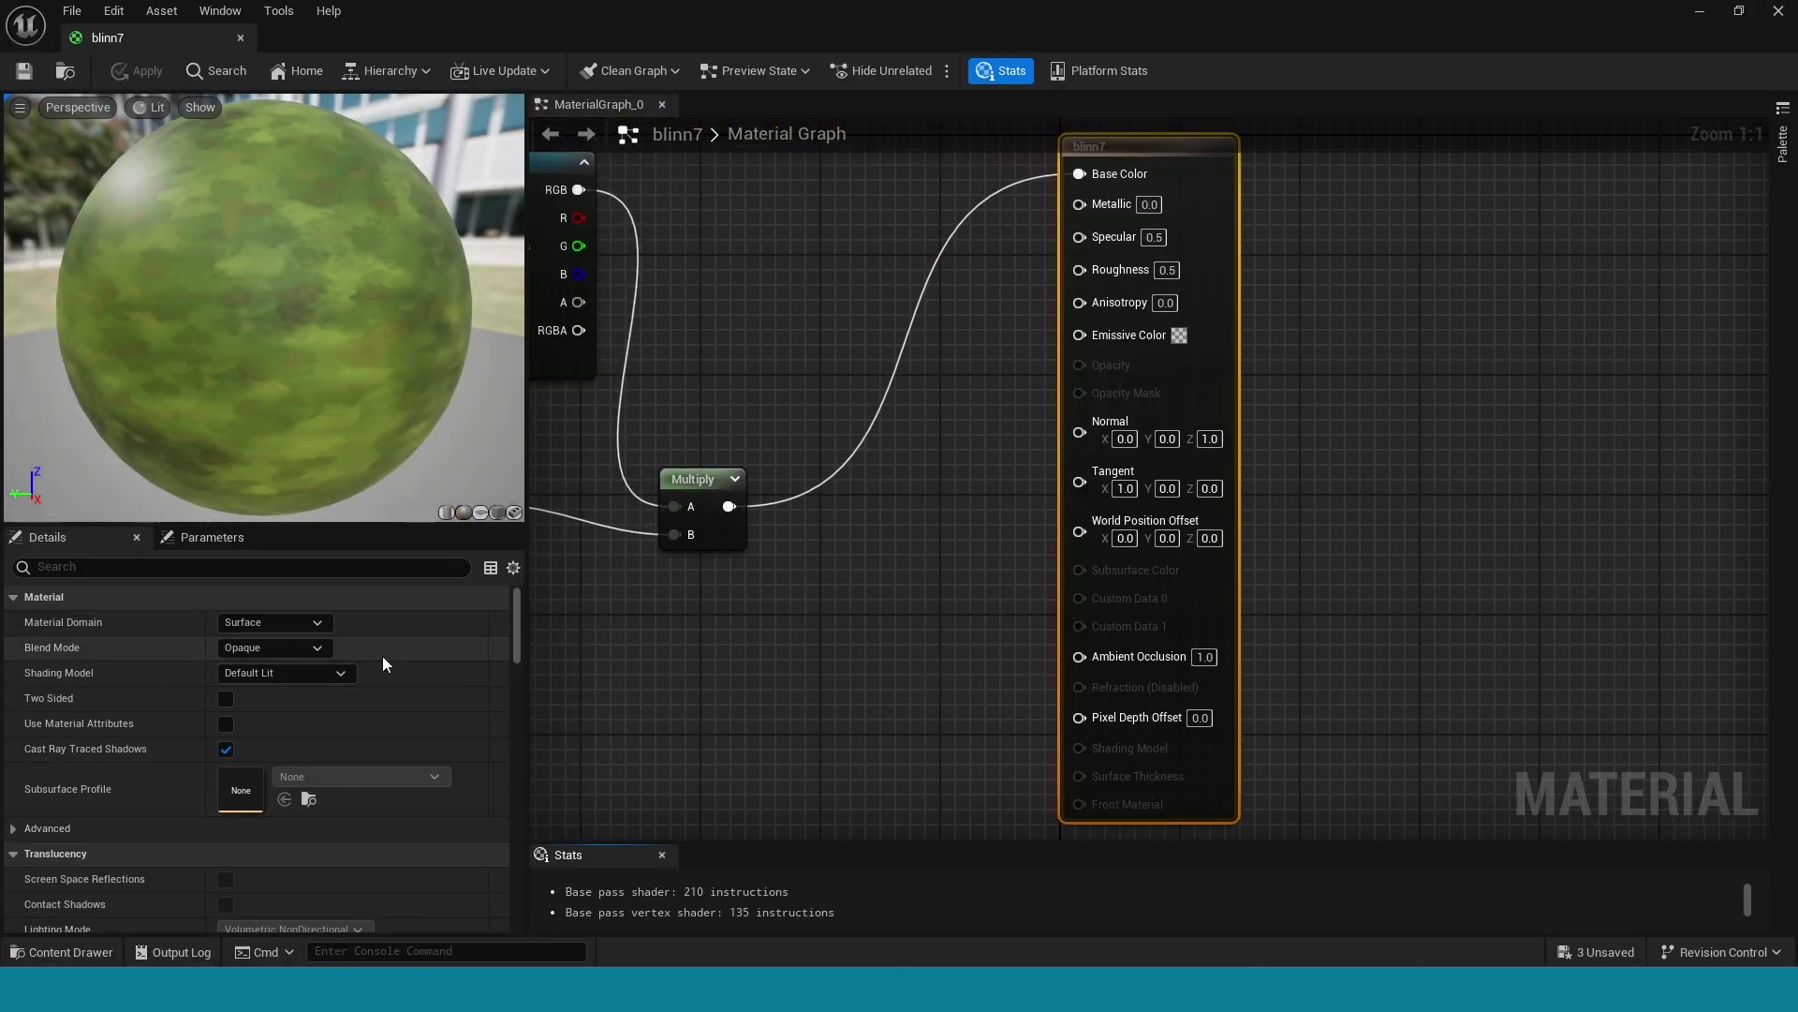
- Add three Multiply nodes in a row in the empty graph area below the base color nodes
right_drag(615, 687, 1369, 368)
scroll(1102, 728, down, 1)
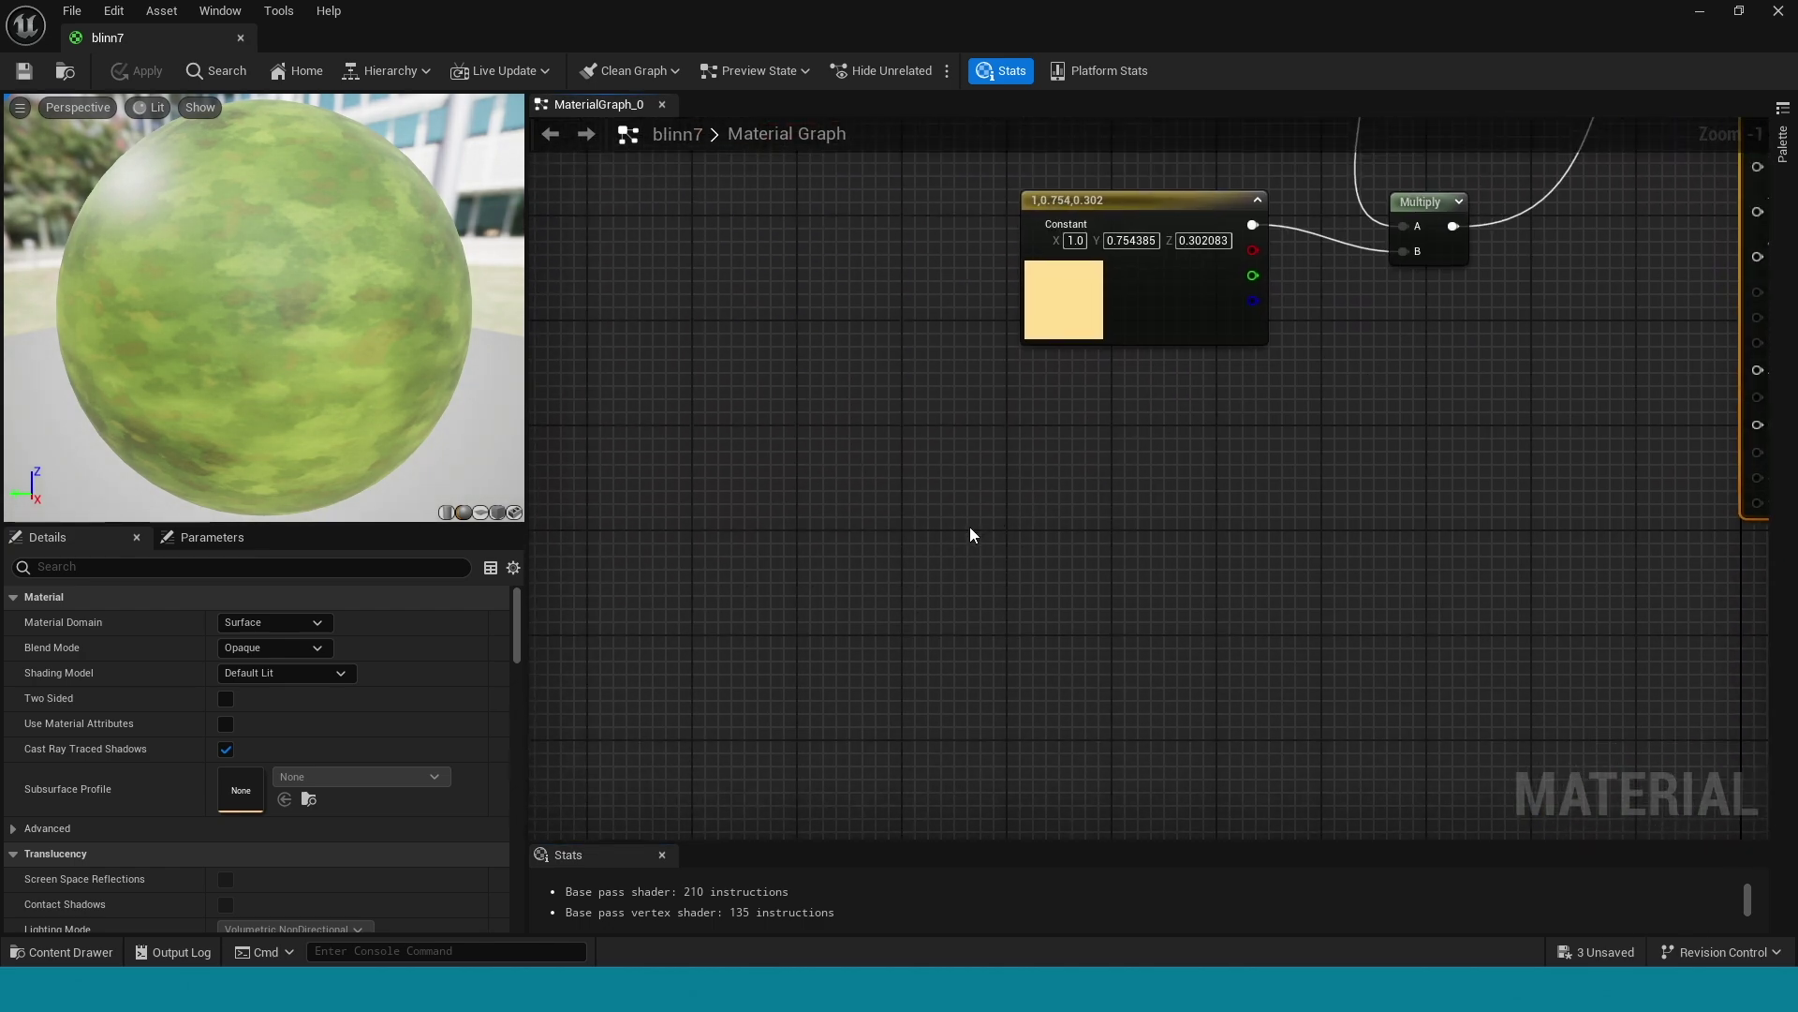
click(1310, 562)
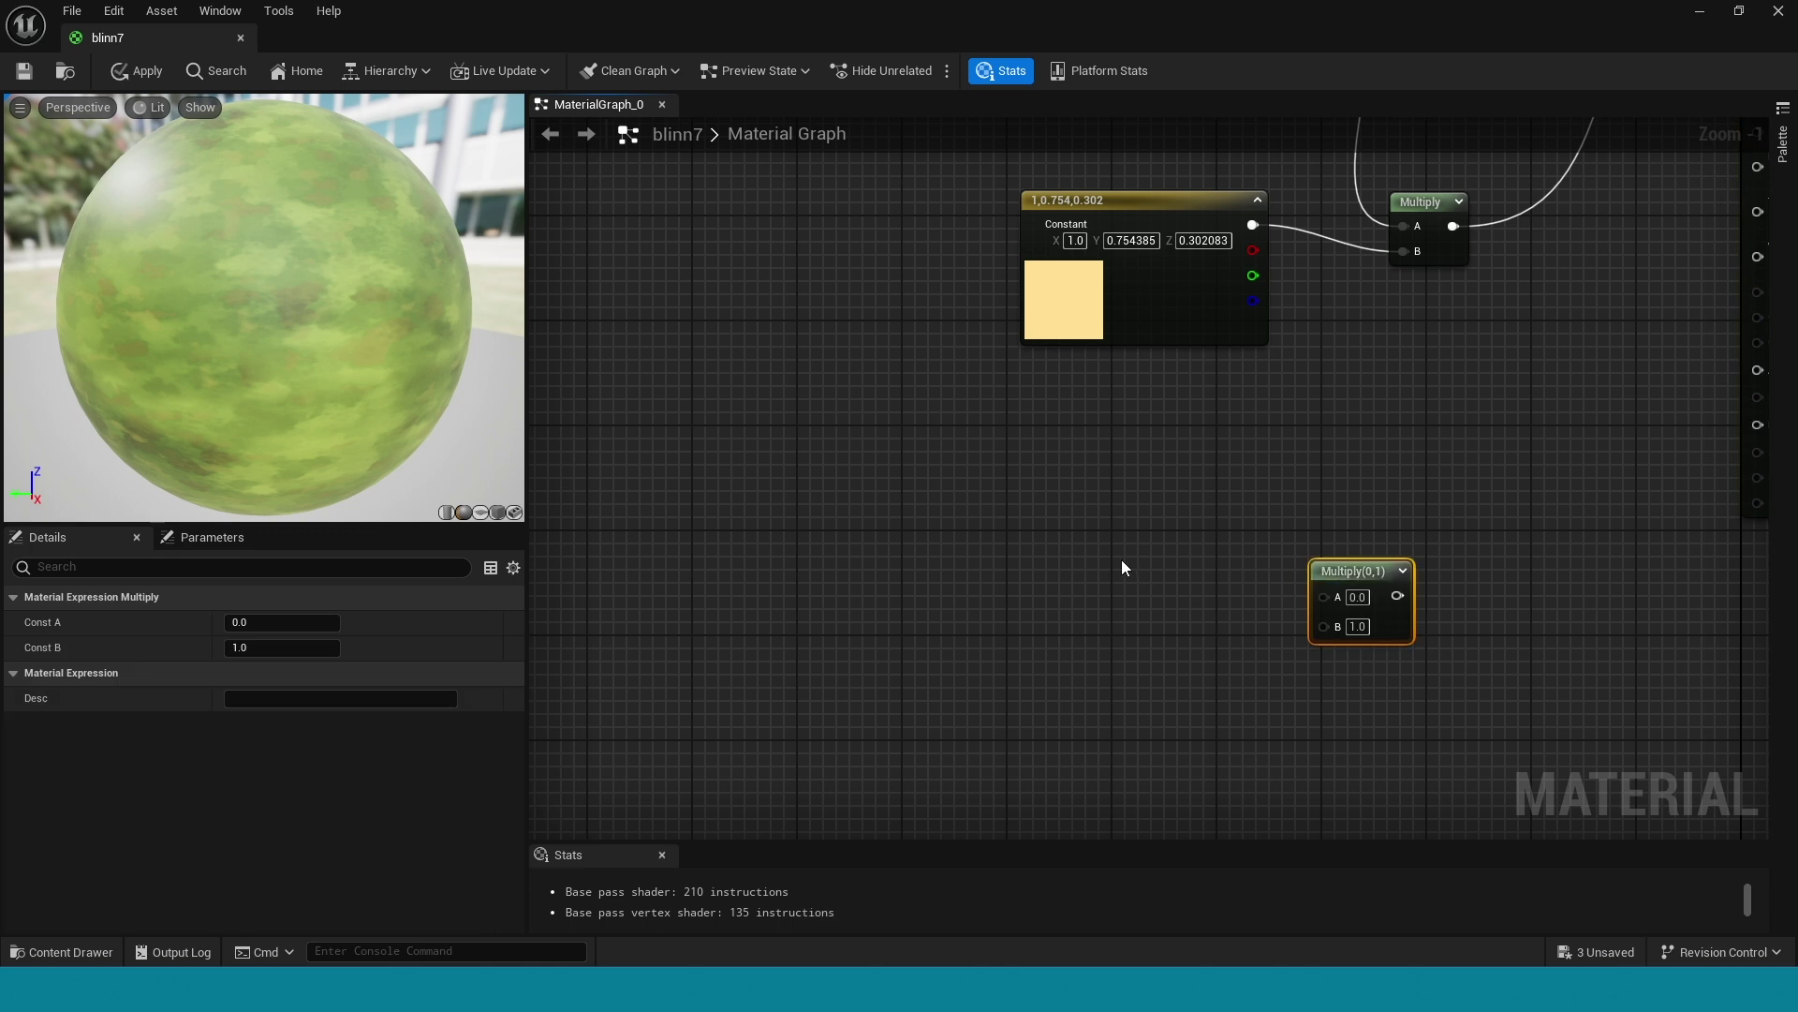
click(1121, 562)
click(929, 569)
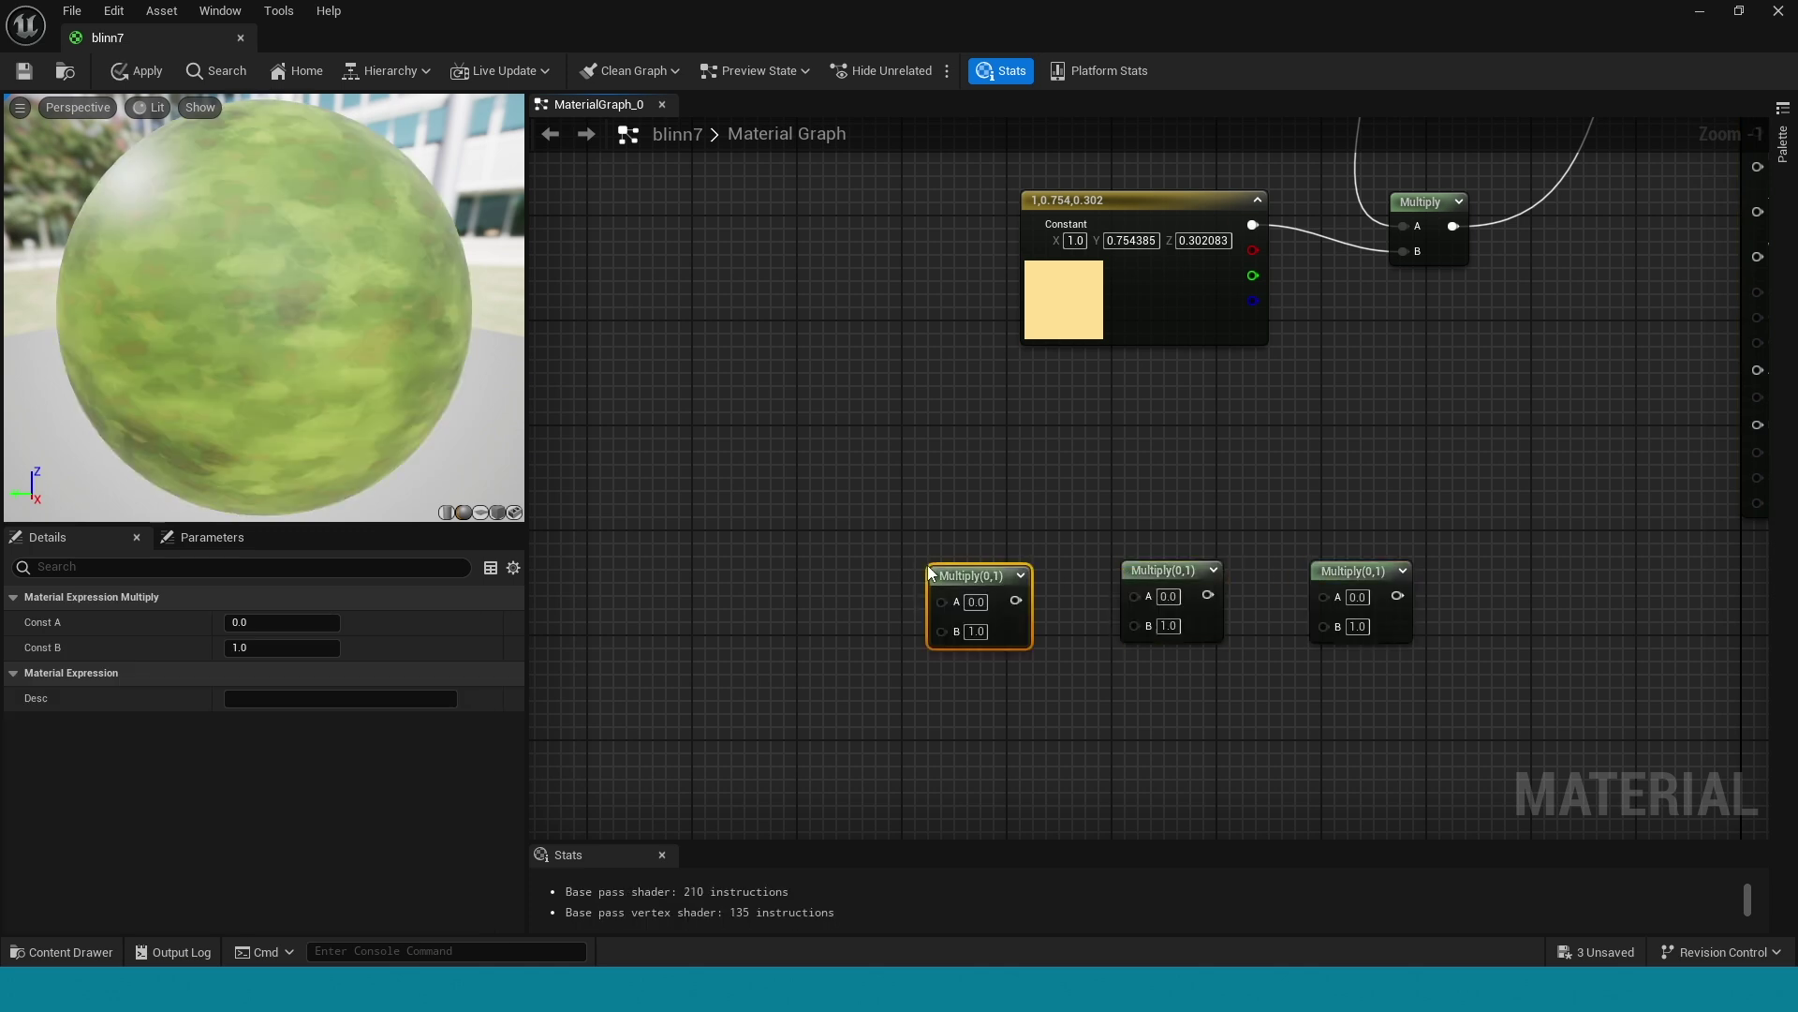
- Chain the three new Multiply nodes and feed the middle one's A input from a new three-component constant
drag(1208, 594, 1325, 596)
drag(1017, 600, 1135, 625)
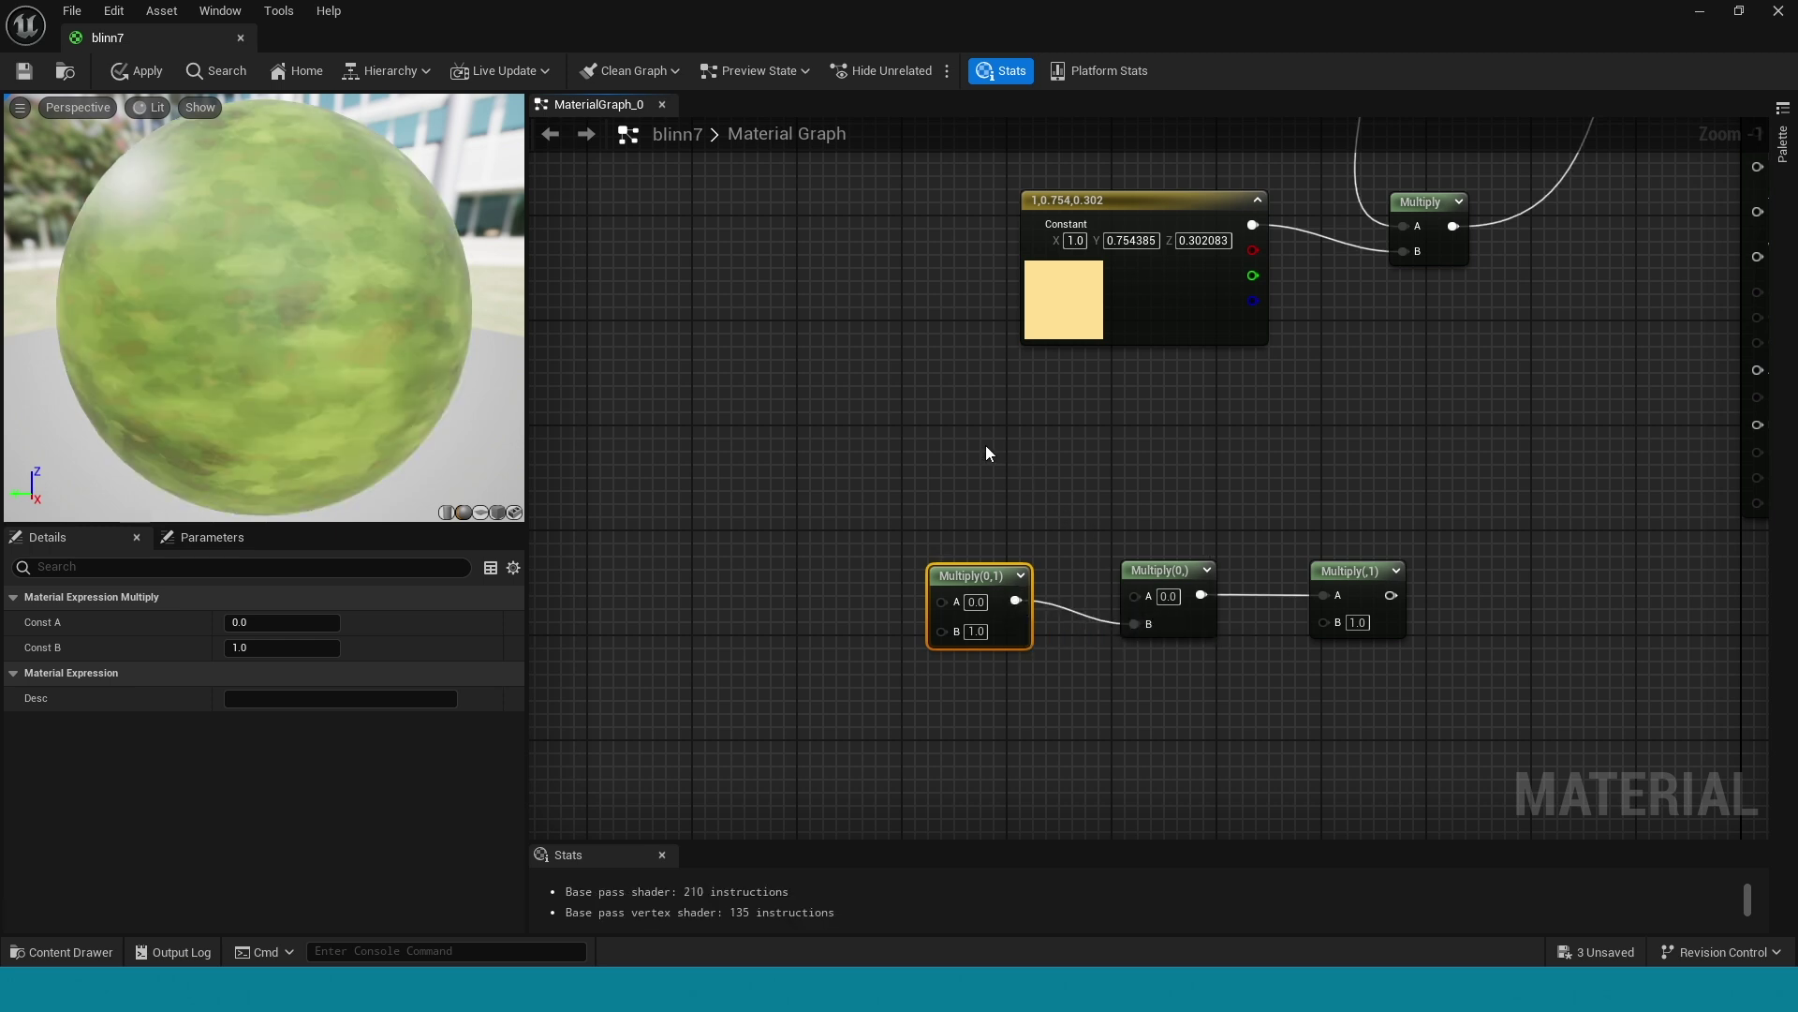
click(953, 444)
drag(1034, 471, 1138, 597)
- Add a scalar parameter named Glow and connect it to the B input of the last Multiply in the new chain
right_drag(1187, 706, 1543, 616)
key(s)
click(1543, 615)
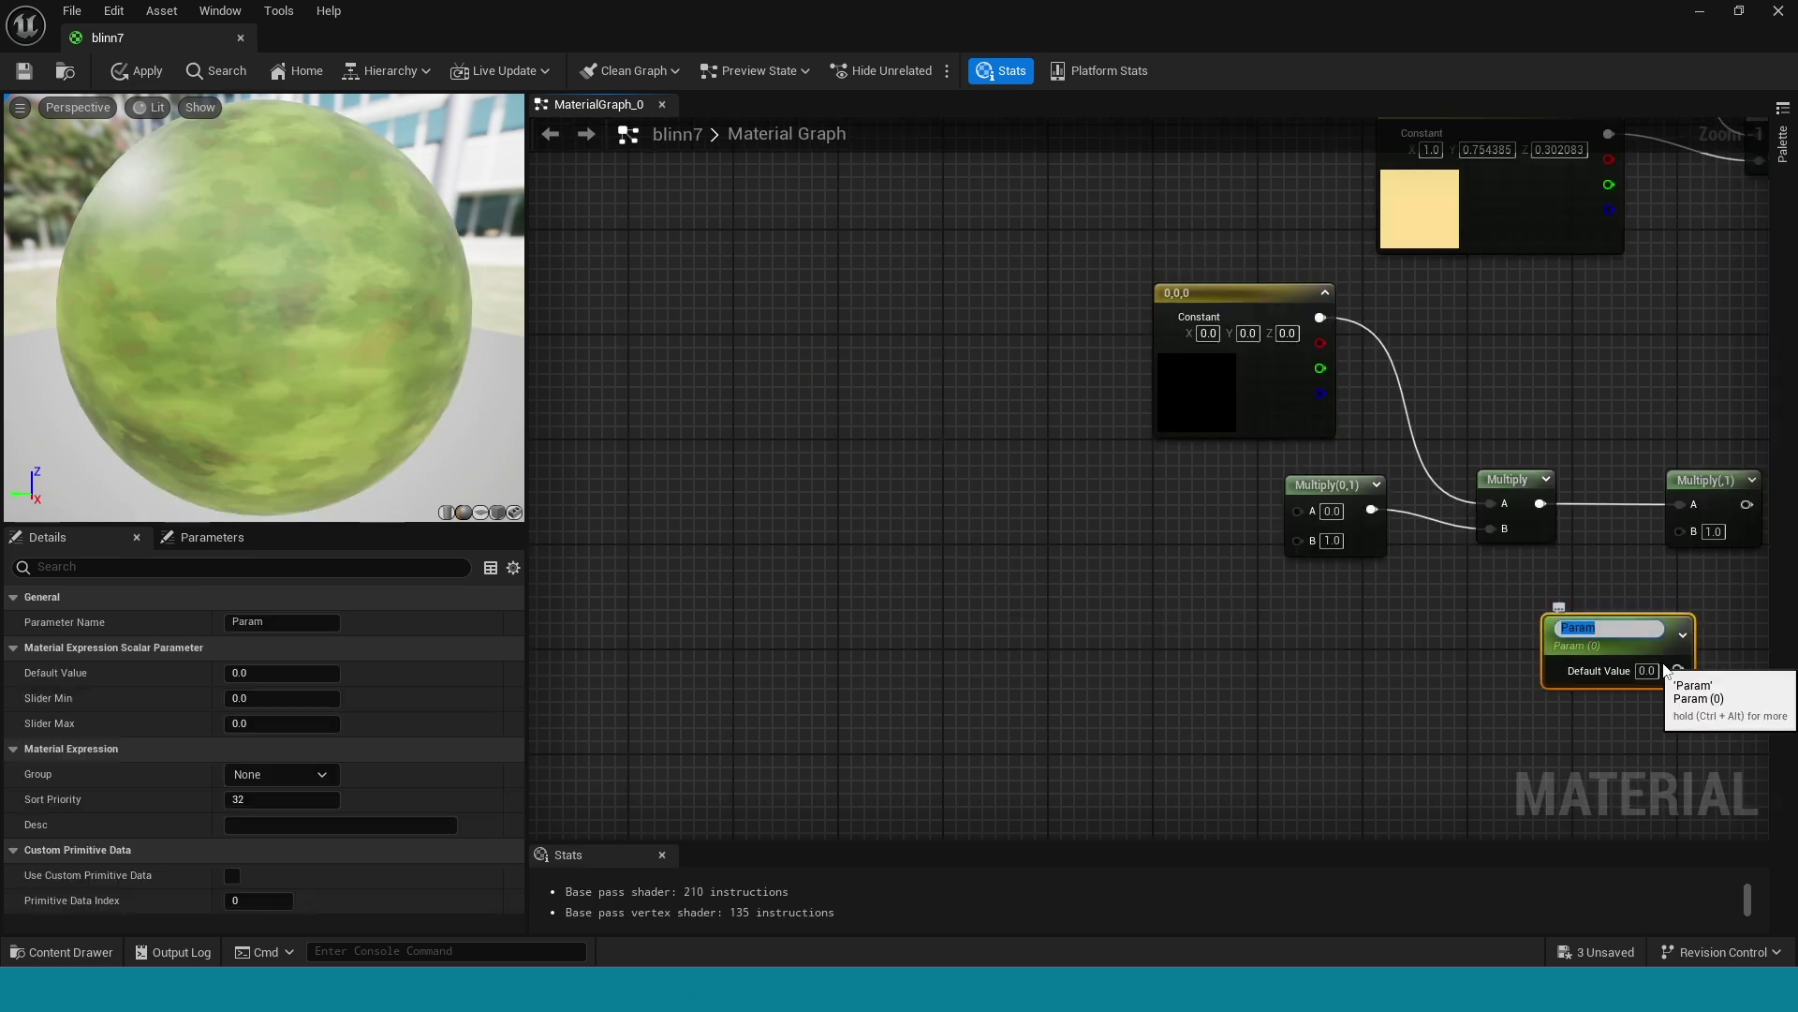
right_drag(1711, 635, 1272, 632)
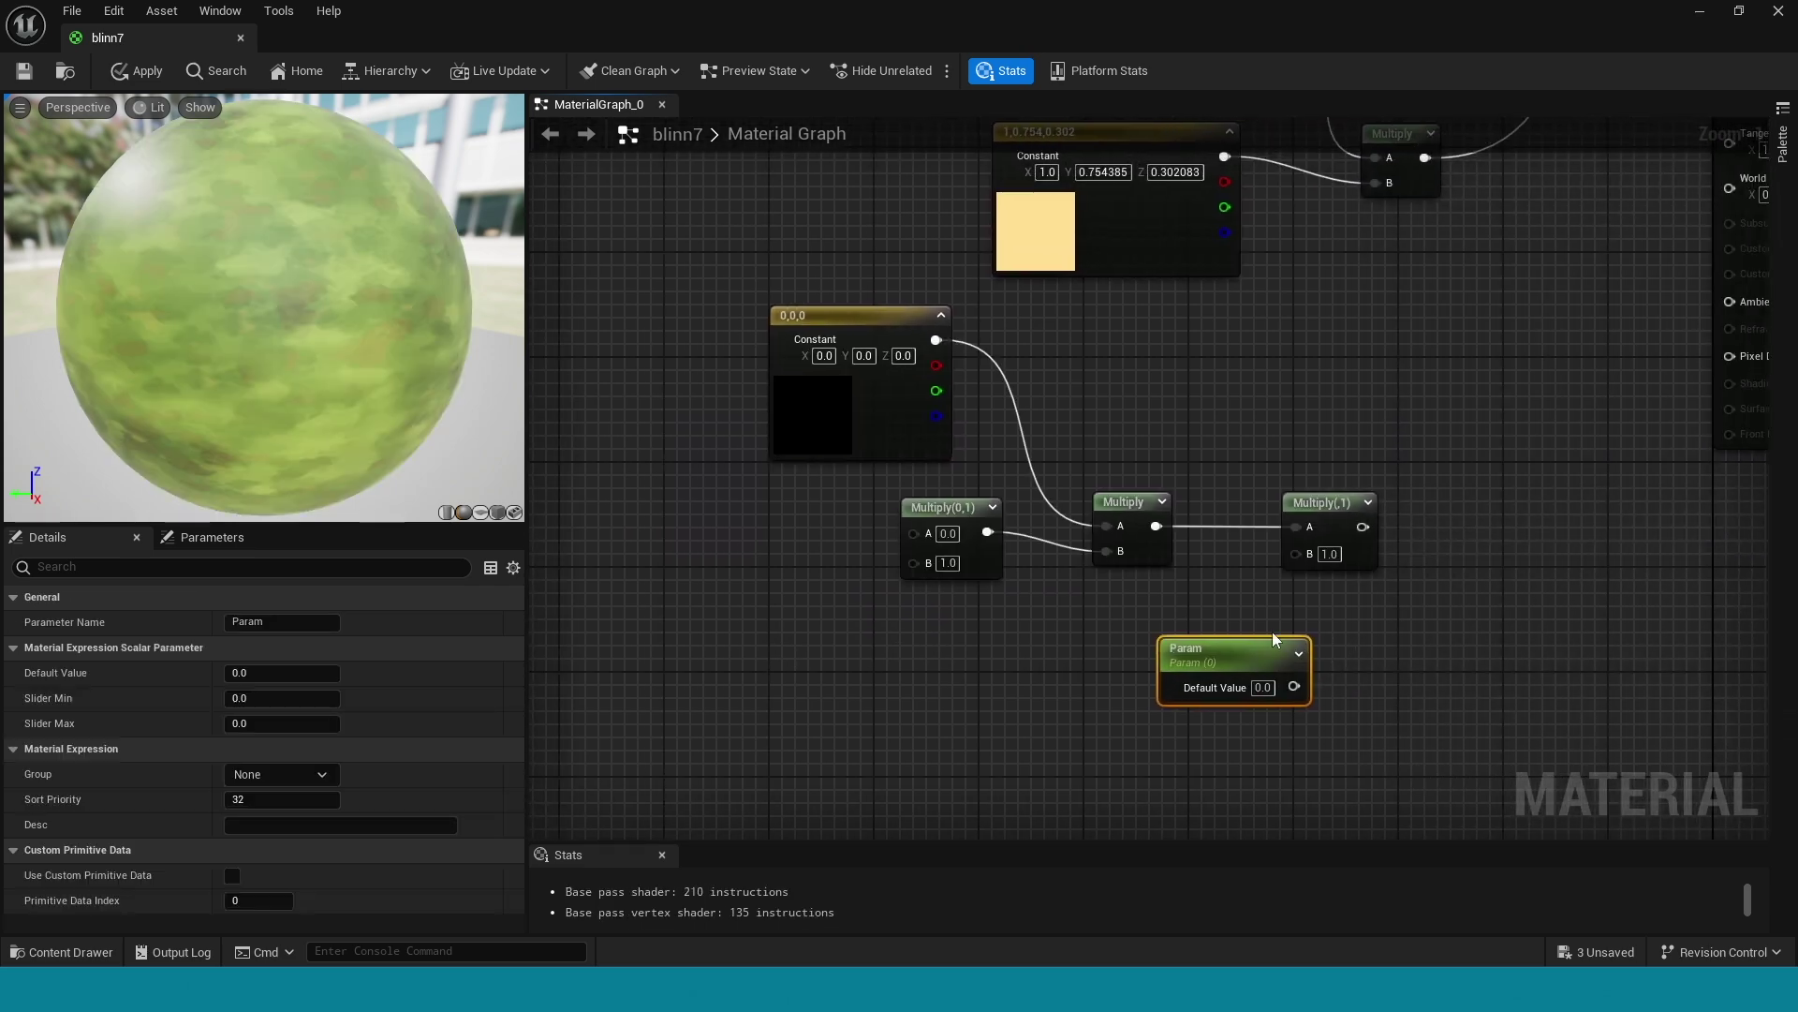
double_click(1196, 644)
text(Glow)
key(Return)
drag(1292, 687, 1296, 554)
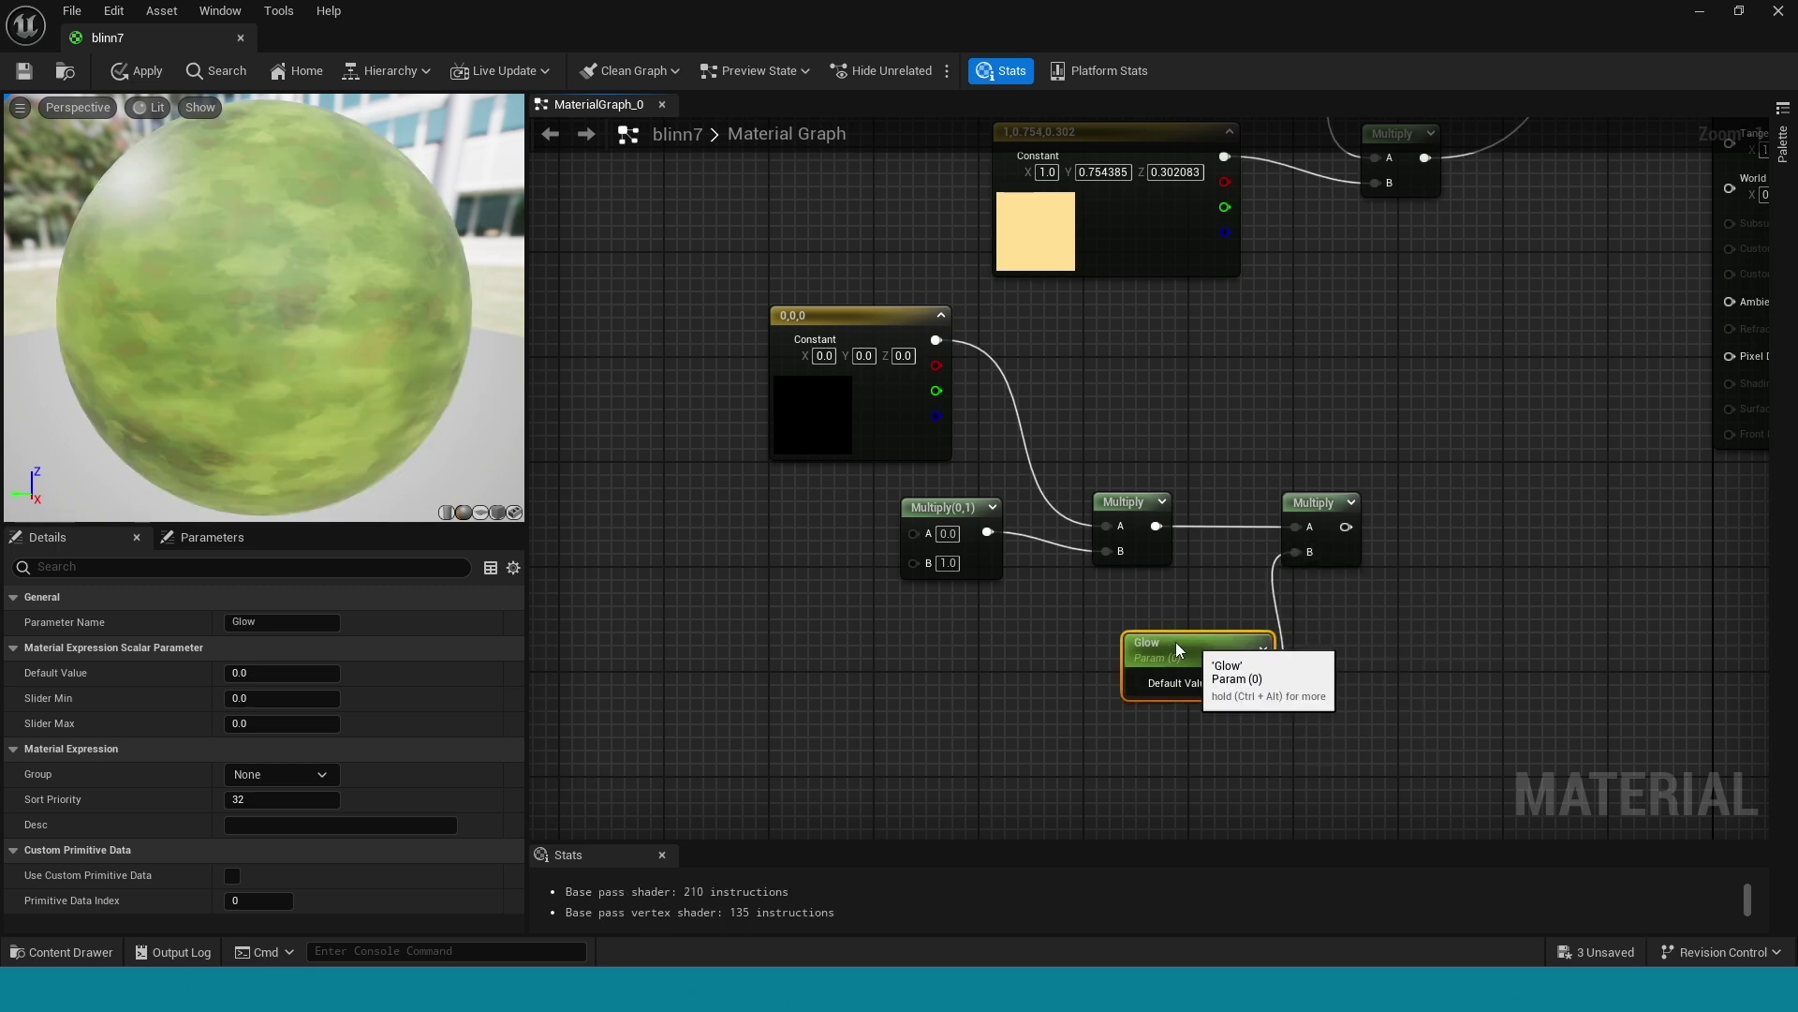
- Add a Power node and connect its output to the B input of the first Multiply in the chain
right_drag(975, 665, 1217, 697)
click(1031, 667)
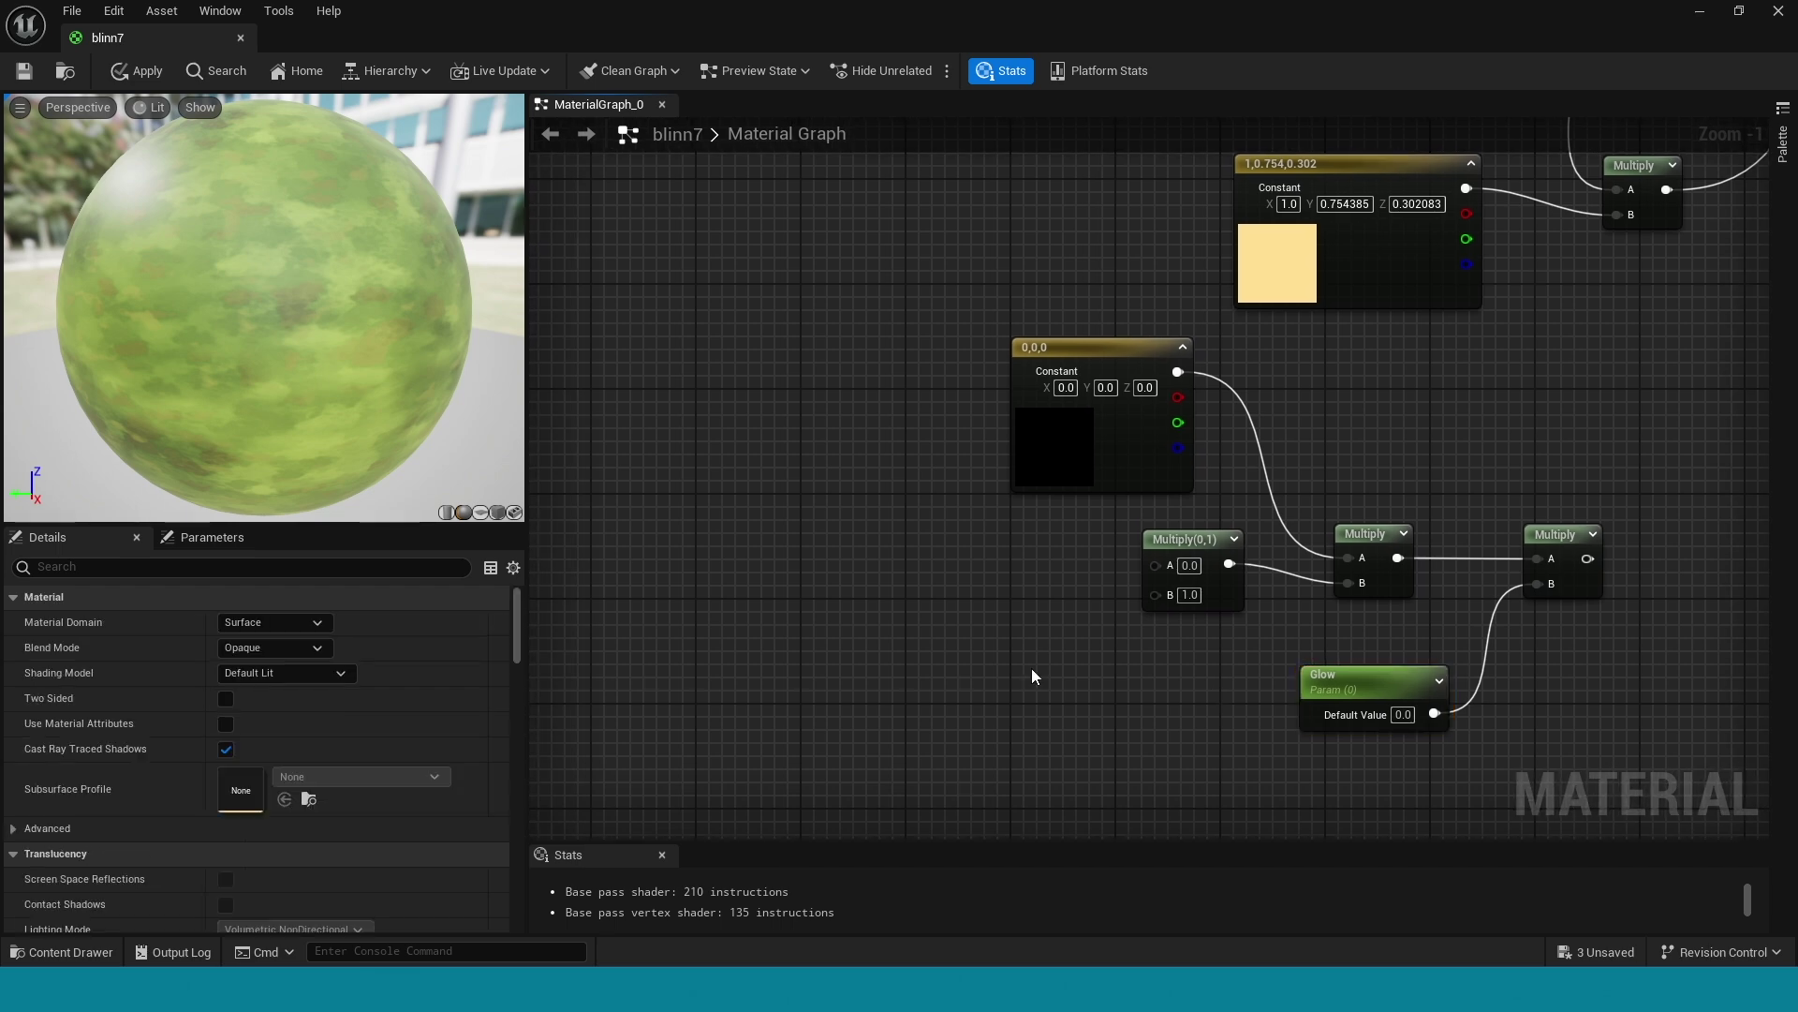
right_click(1006, 616)
text(po)
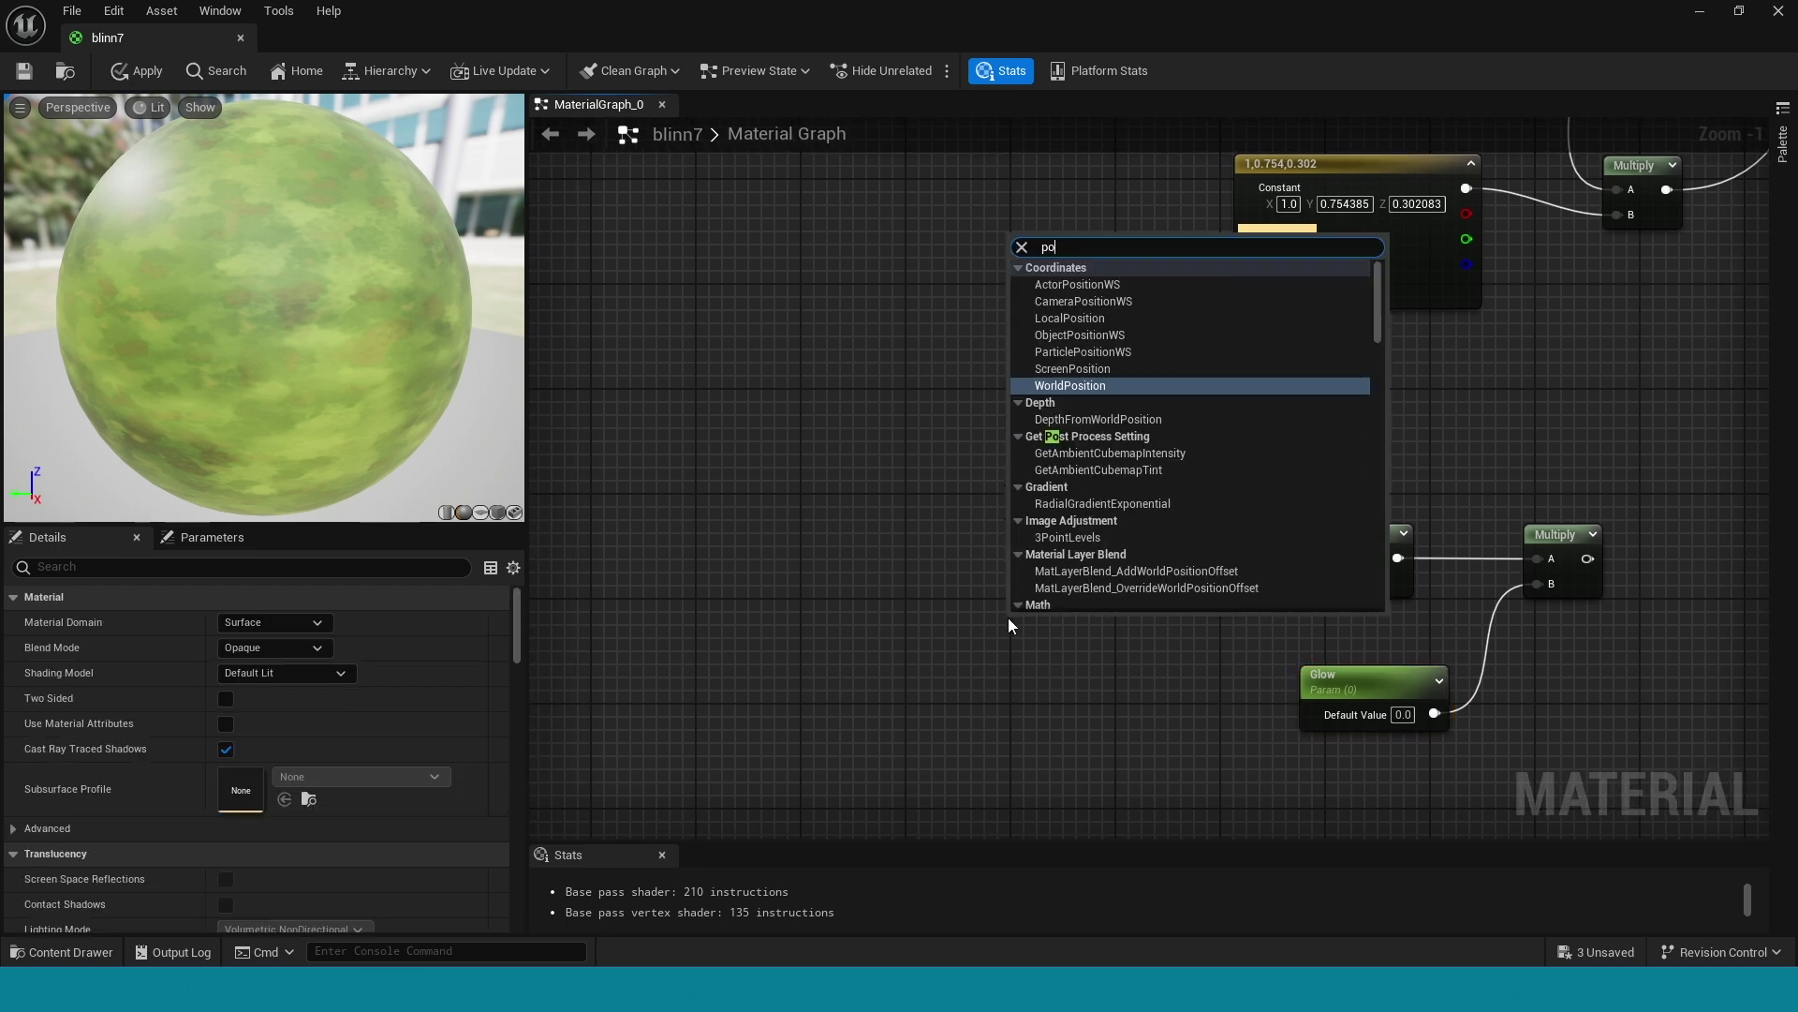
text(wer)
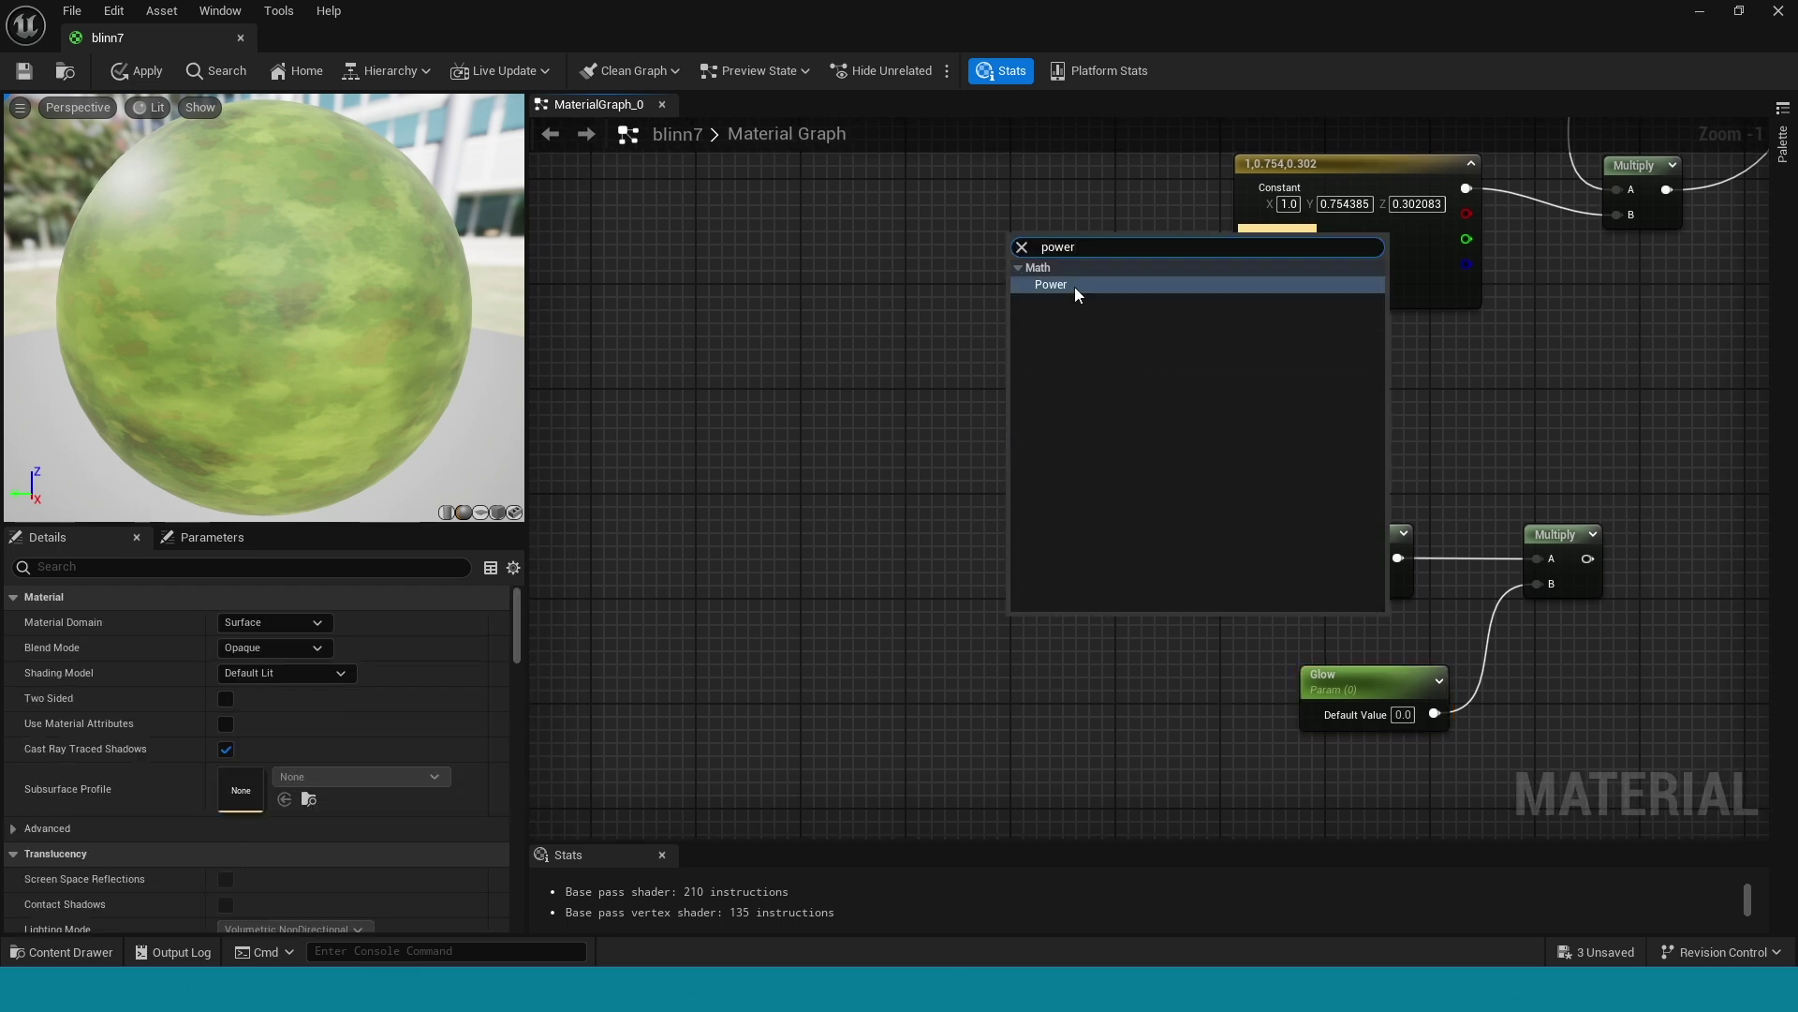
click(1075, 287)
drag(1095, 651, 1152, 590)
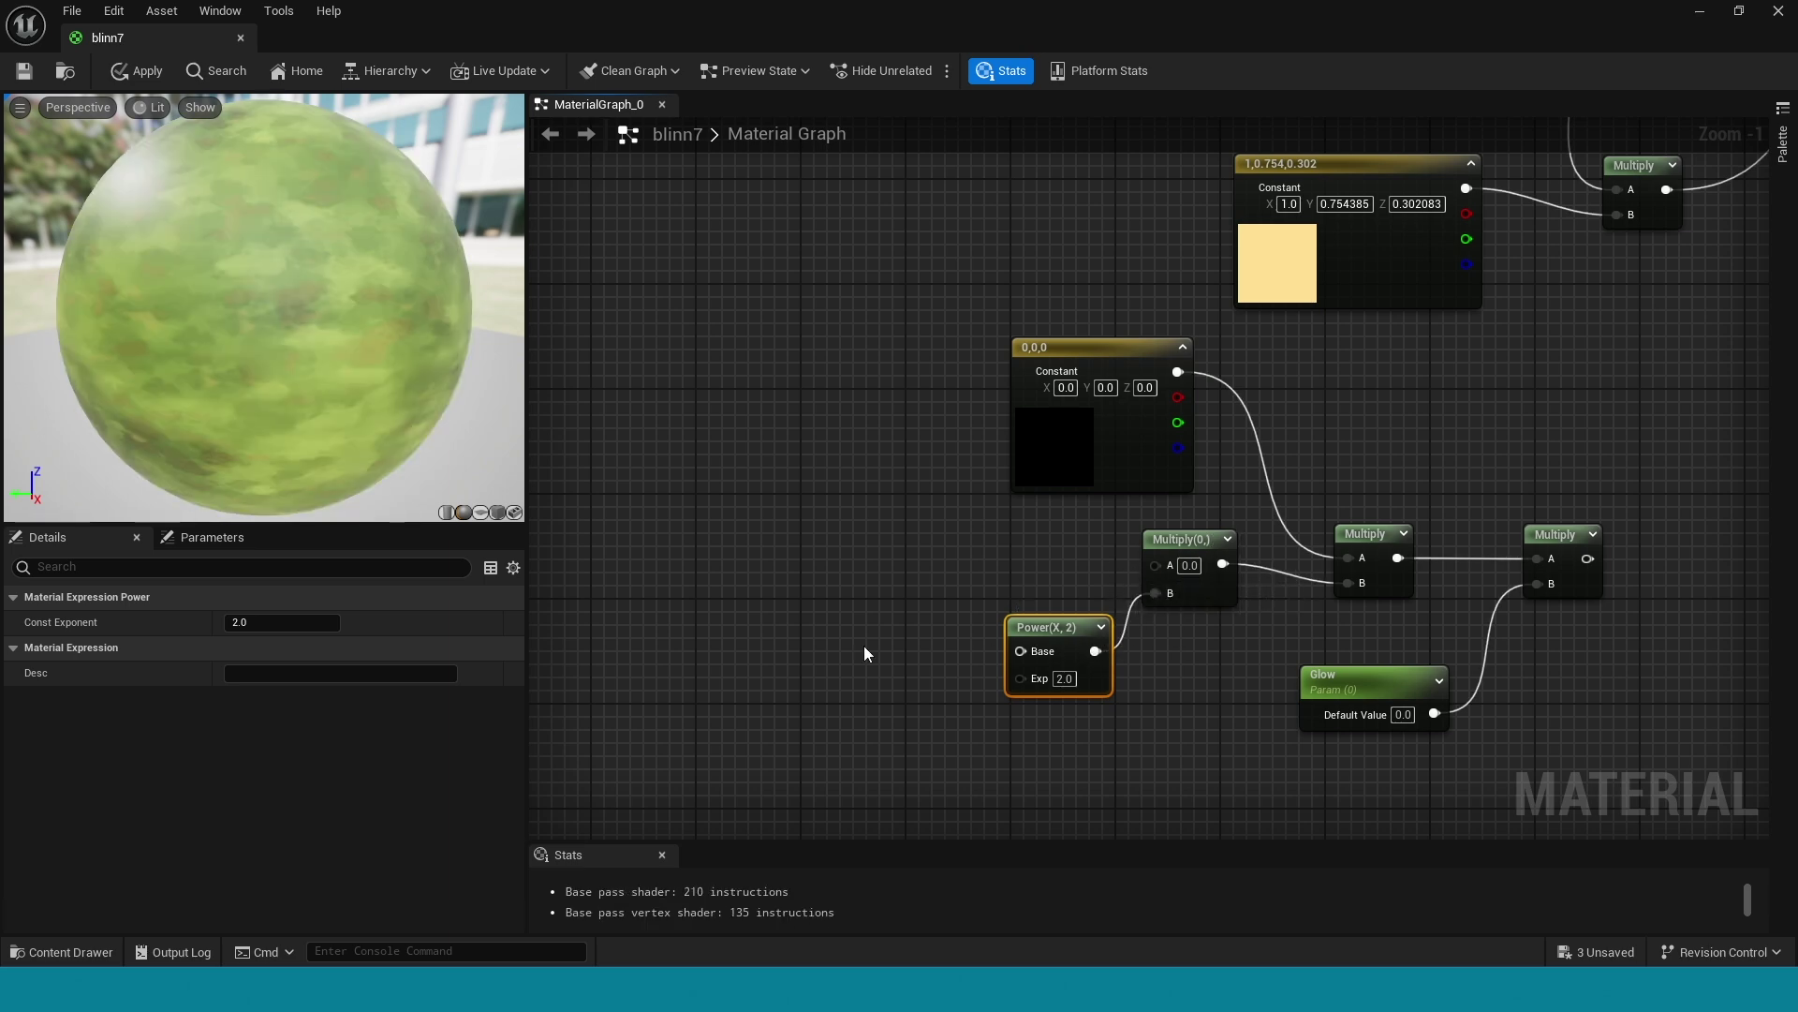
- Add a Fresnel node feeding the Power node's Base, with the Power exponent at 5 and the Fresnel ExponentIn at 1
right_drag(871, 665, 1163, 554)
right_click(1162, 554)
text(fresne)
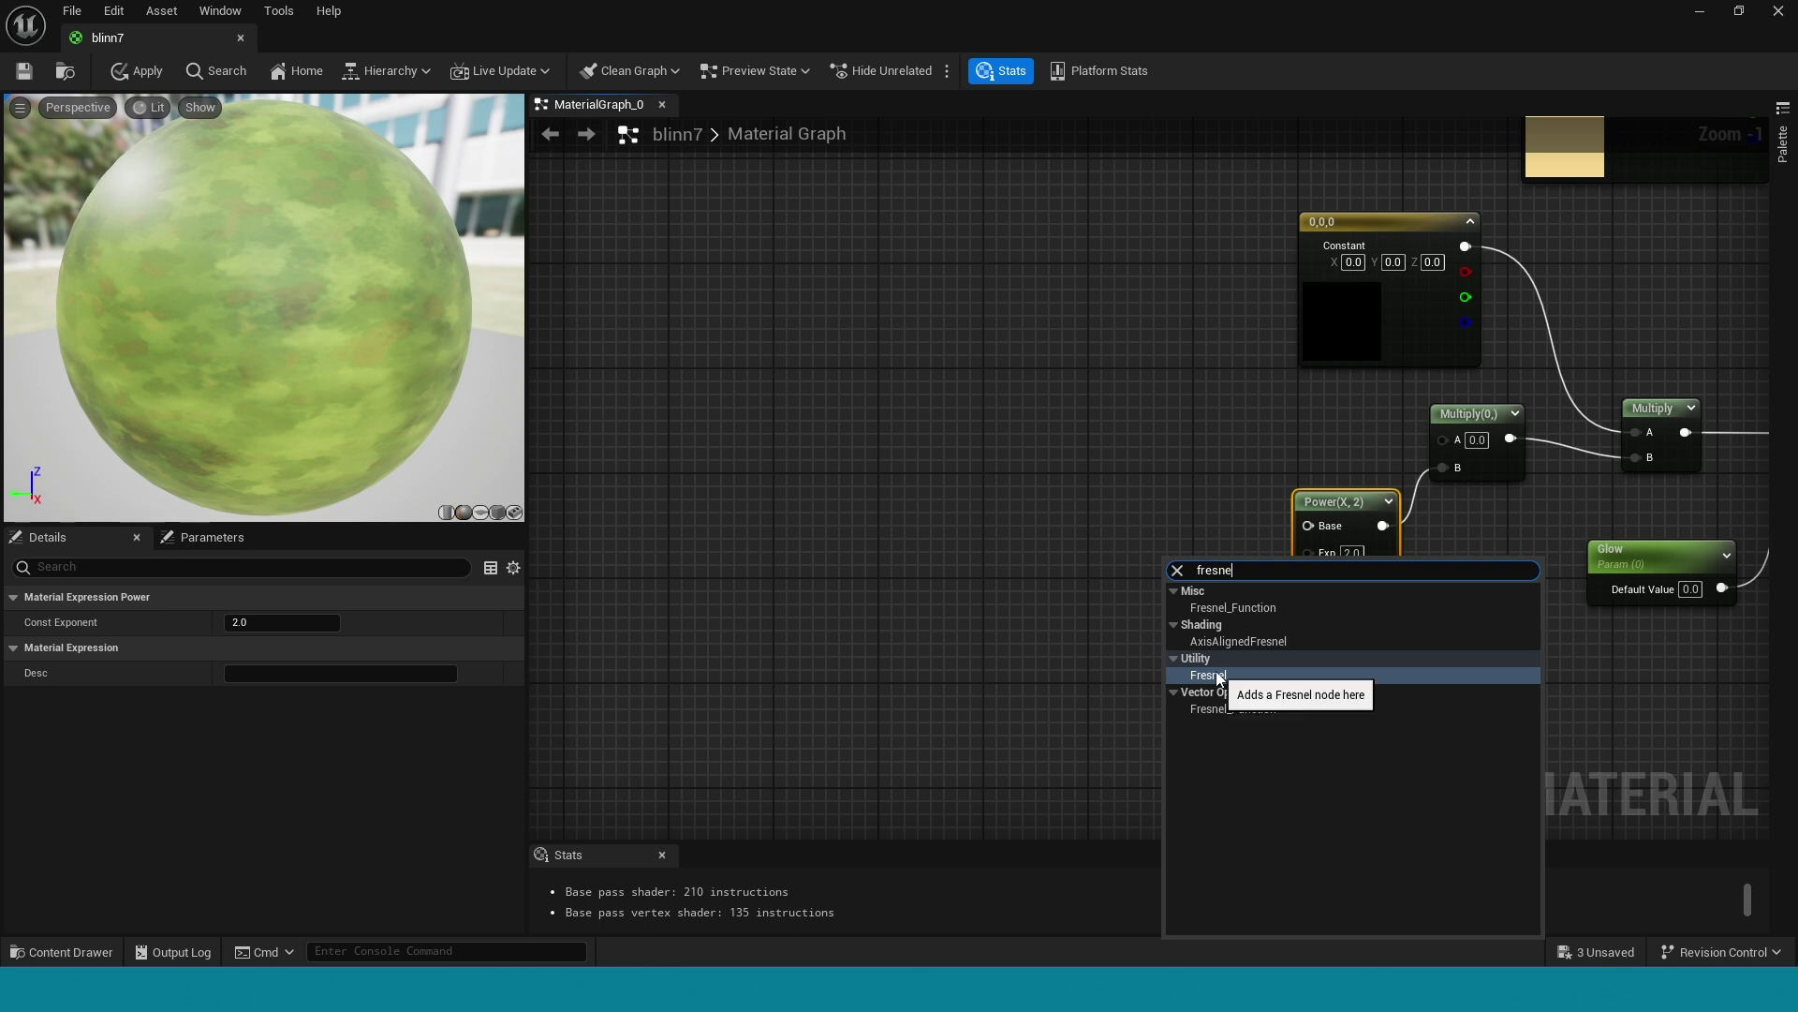
click(1216, 674)
drag(1230, 568, 1307, 526)
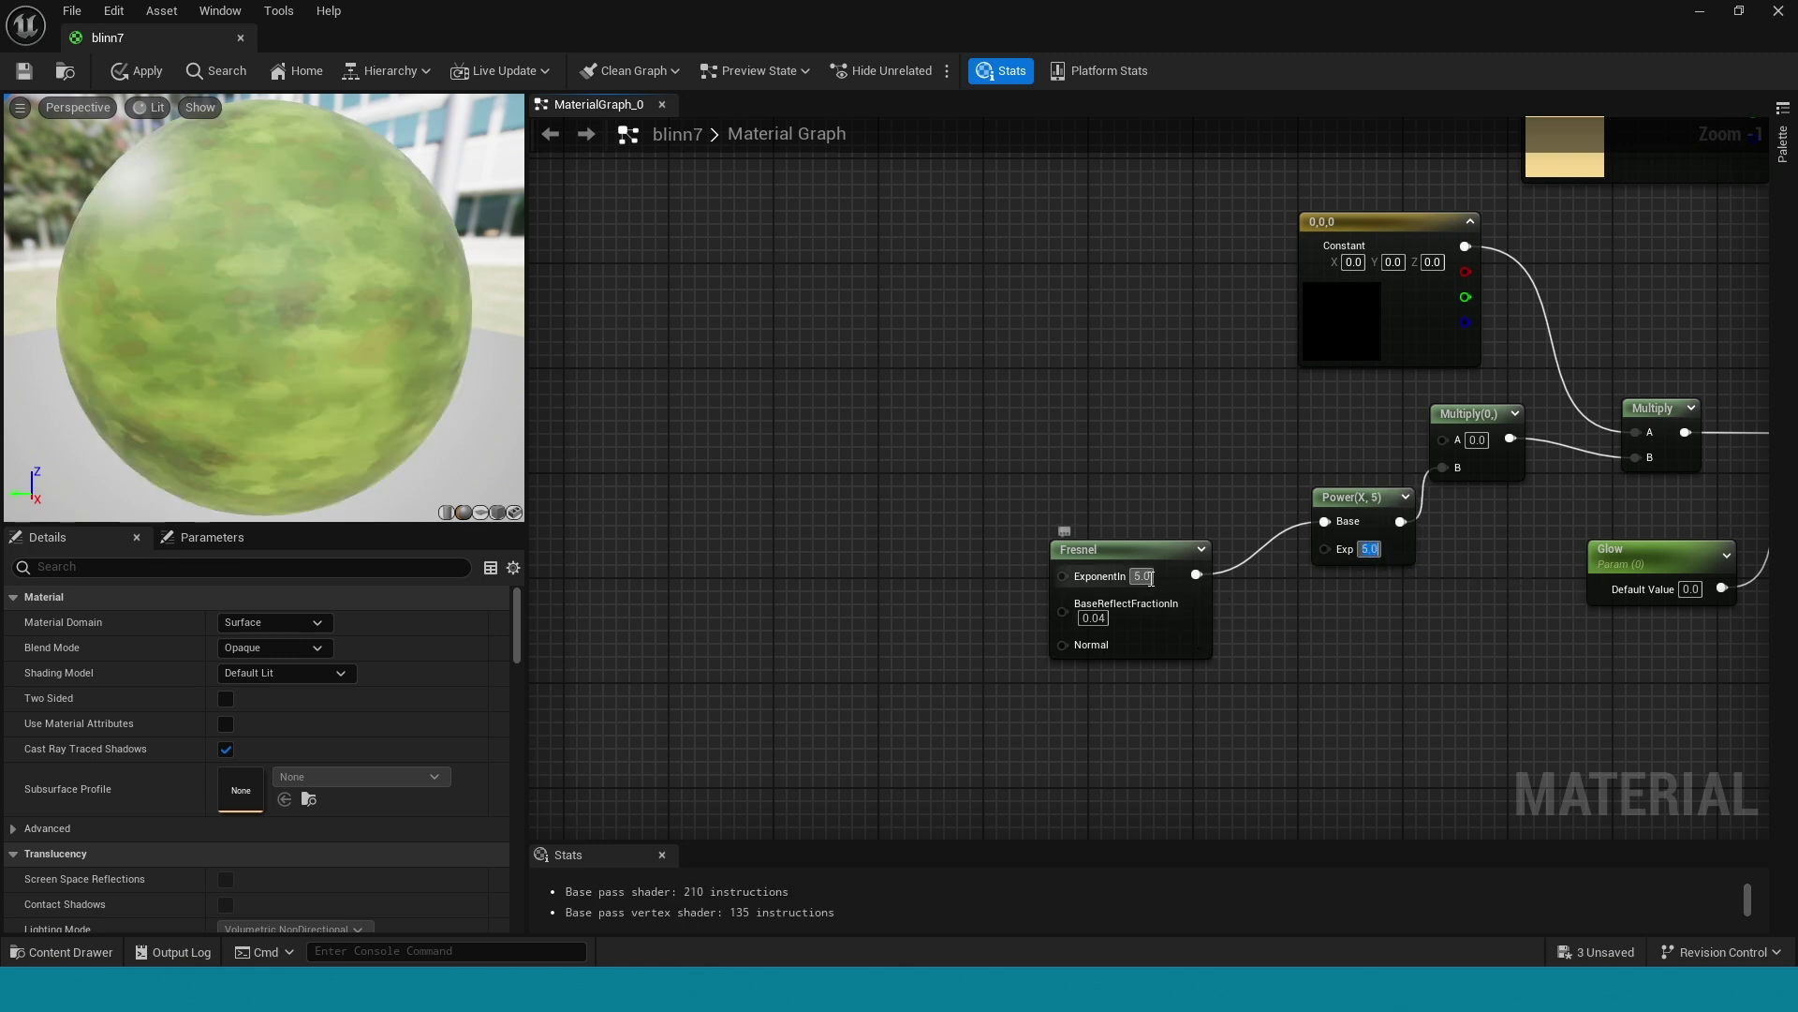
text(1)
key(Return)
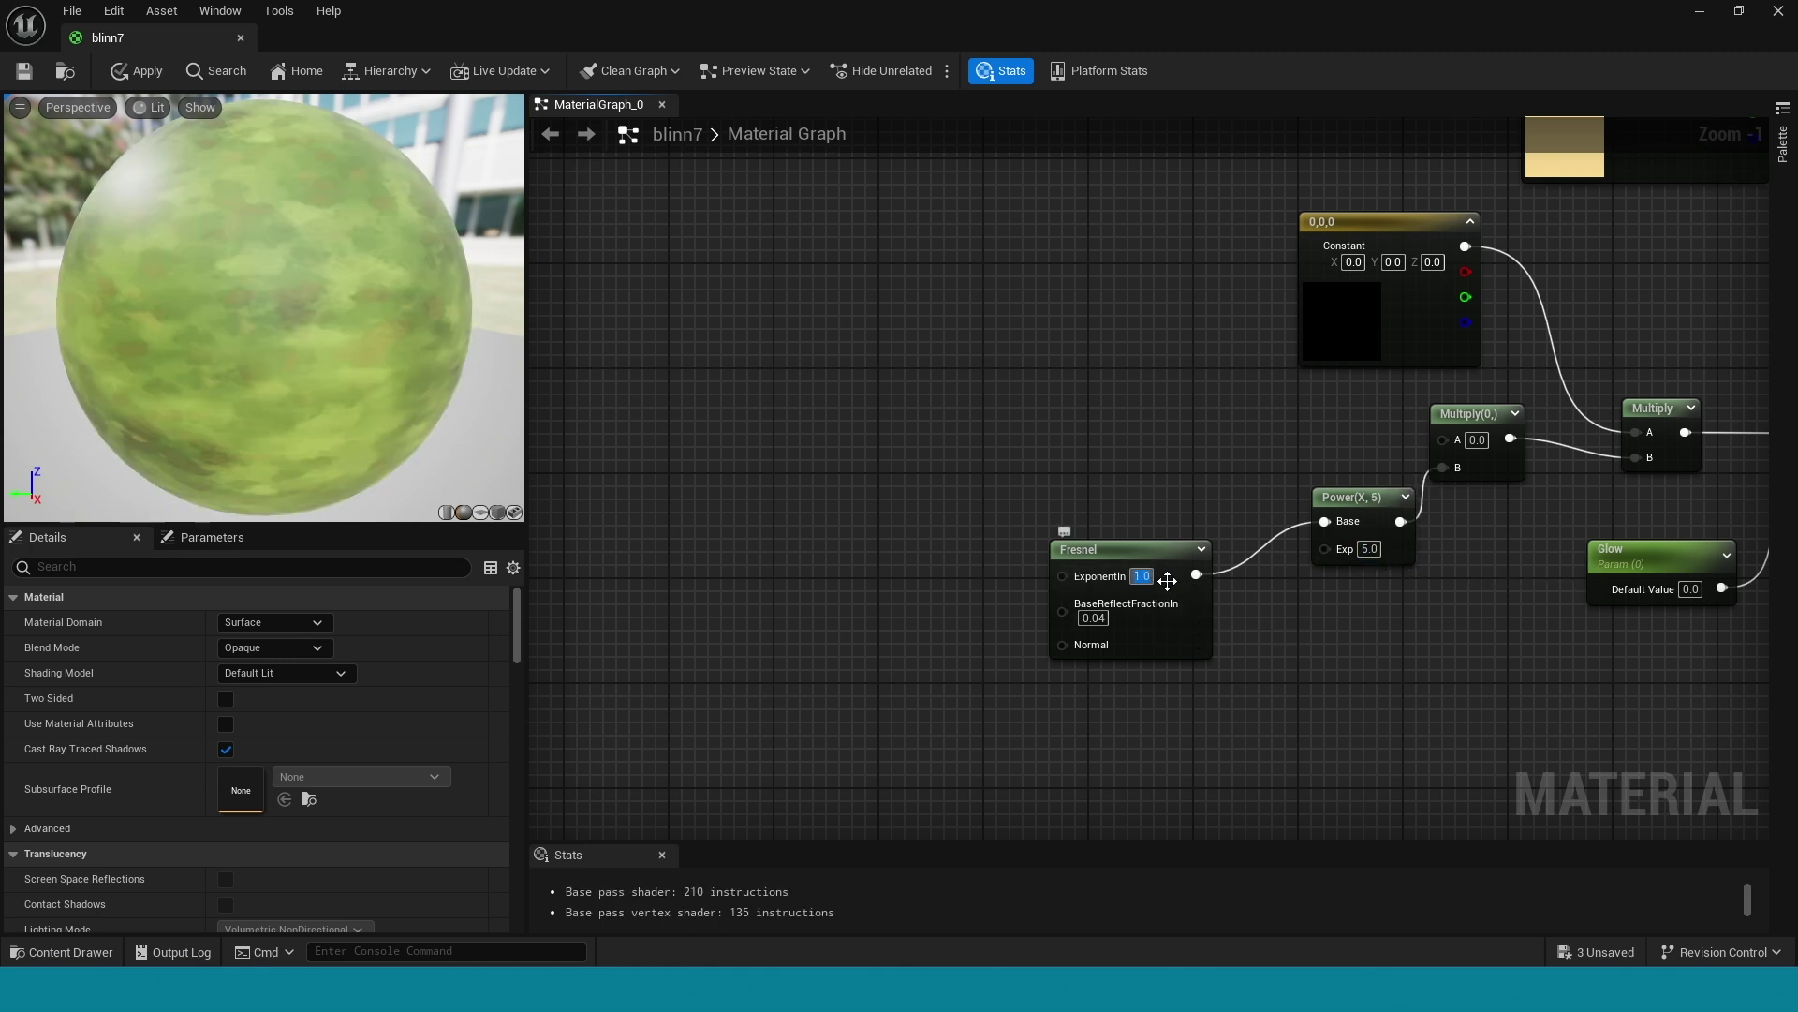
- Raise the Glow parameter's default value to about 13.69
right_drag(1155, 486, 691, 429)
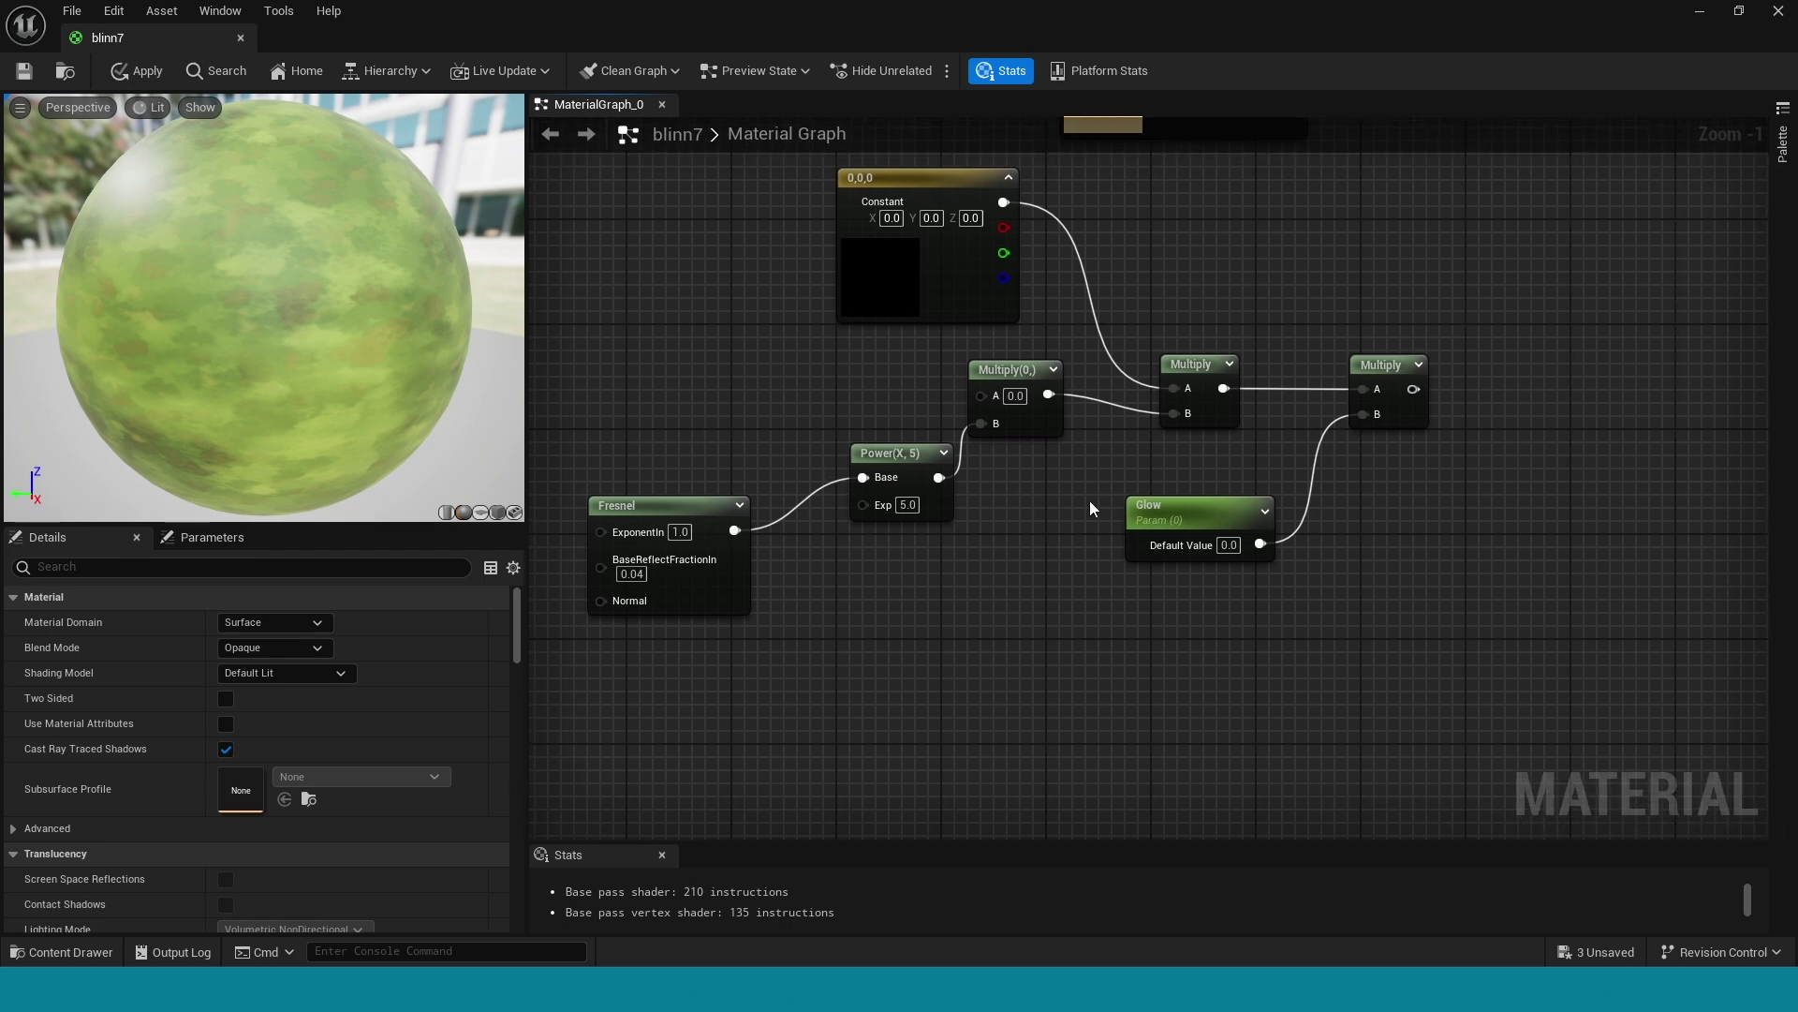
click(1208, 551)
drag(267, 672, 311, 673)
- Connect the last Multiply of the glow chain to the material's Emissive Color
right_drag(1362, 297, 789, 578)
drag(841, 670, 1223, 166)
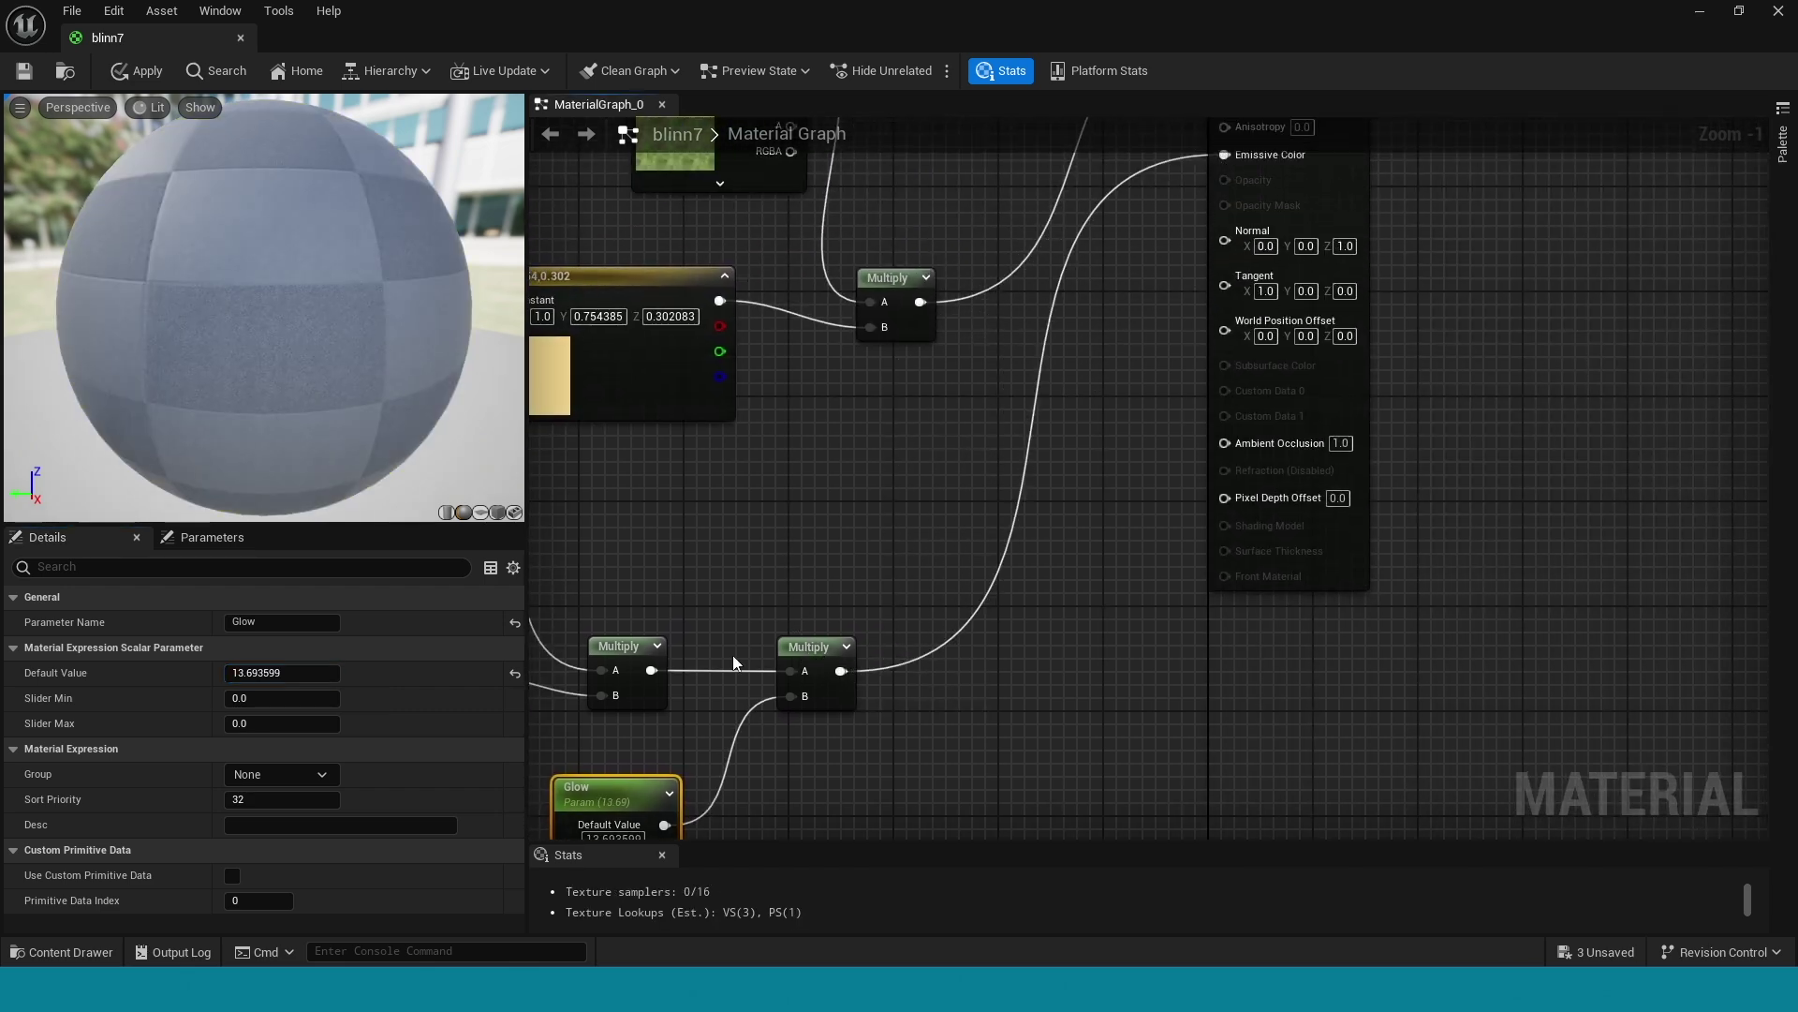
- Set the Glow parameter's default value to 1
right_drag(691, 580, 1049, 307)
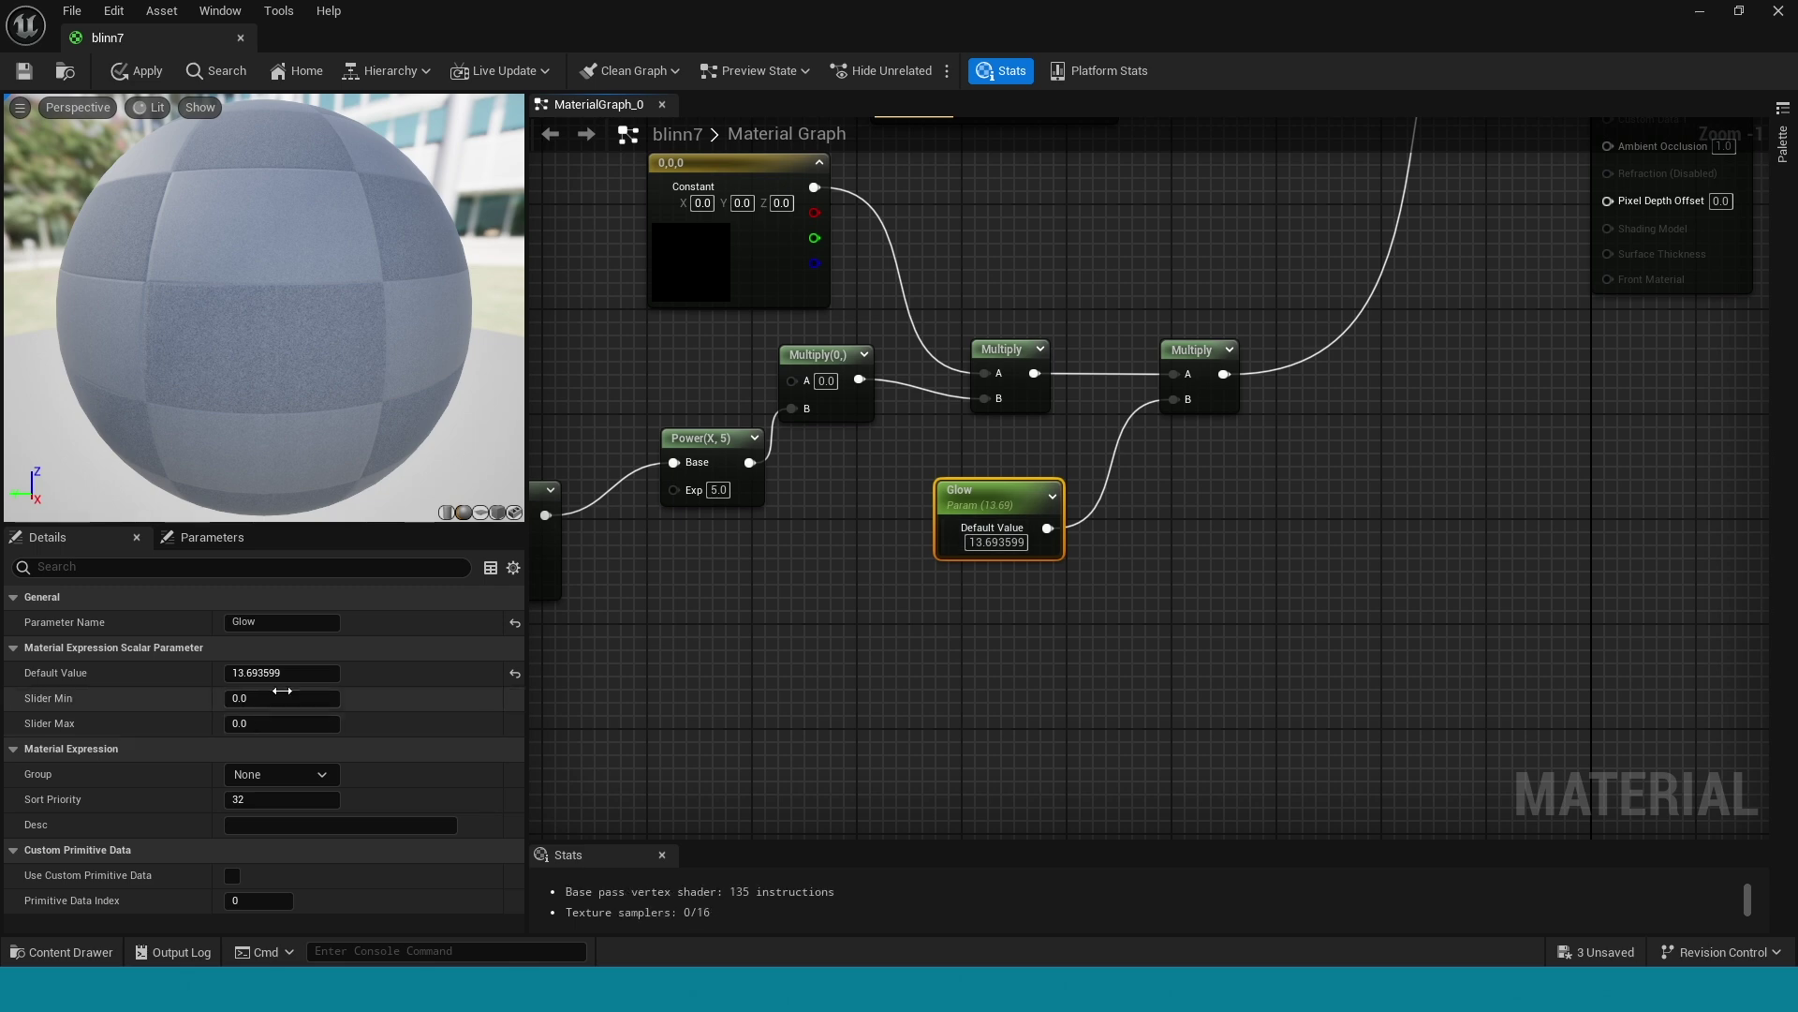
drag(282, 675, 272, 675)
click(272, 674)
text(1)
key(Return)
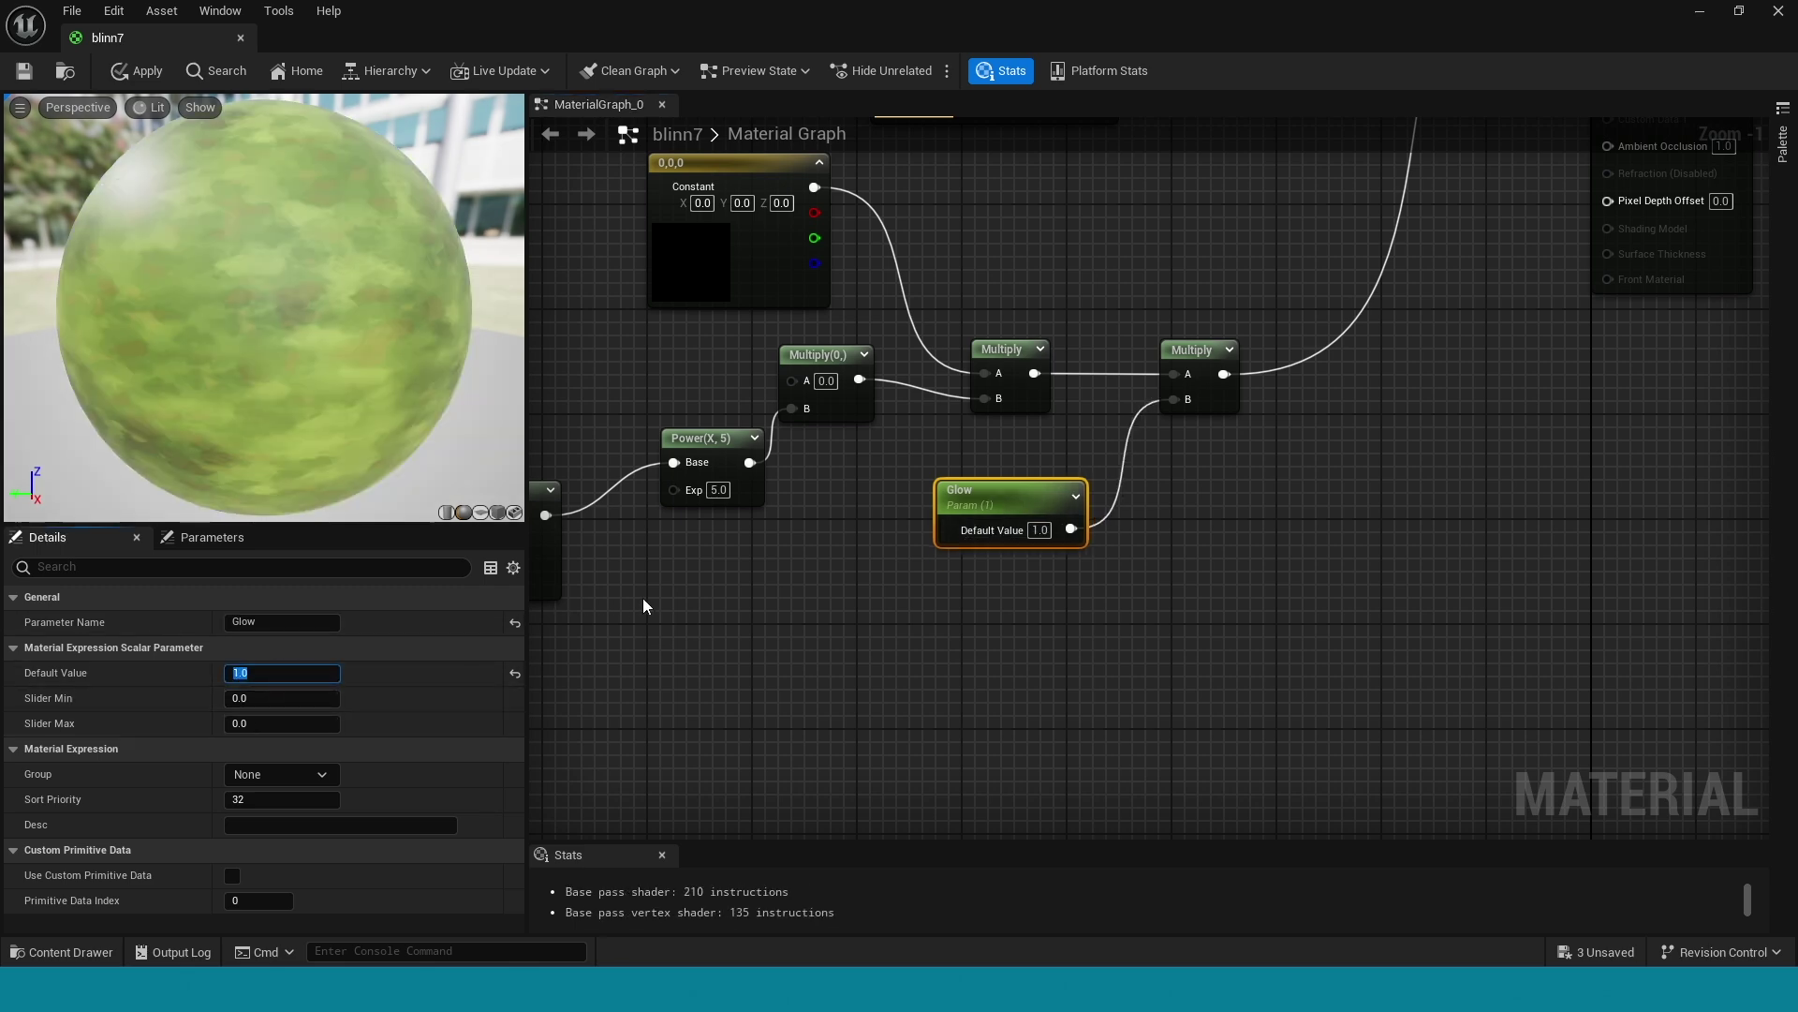
right_drag(674, 604, 950, 584)
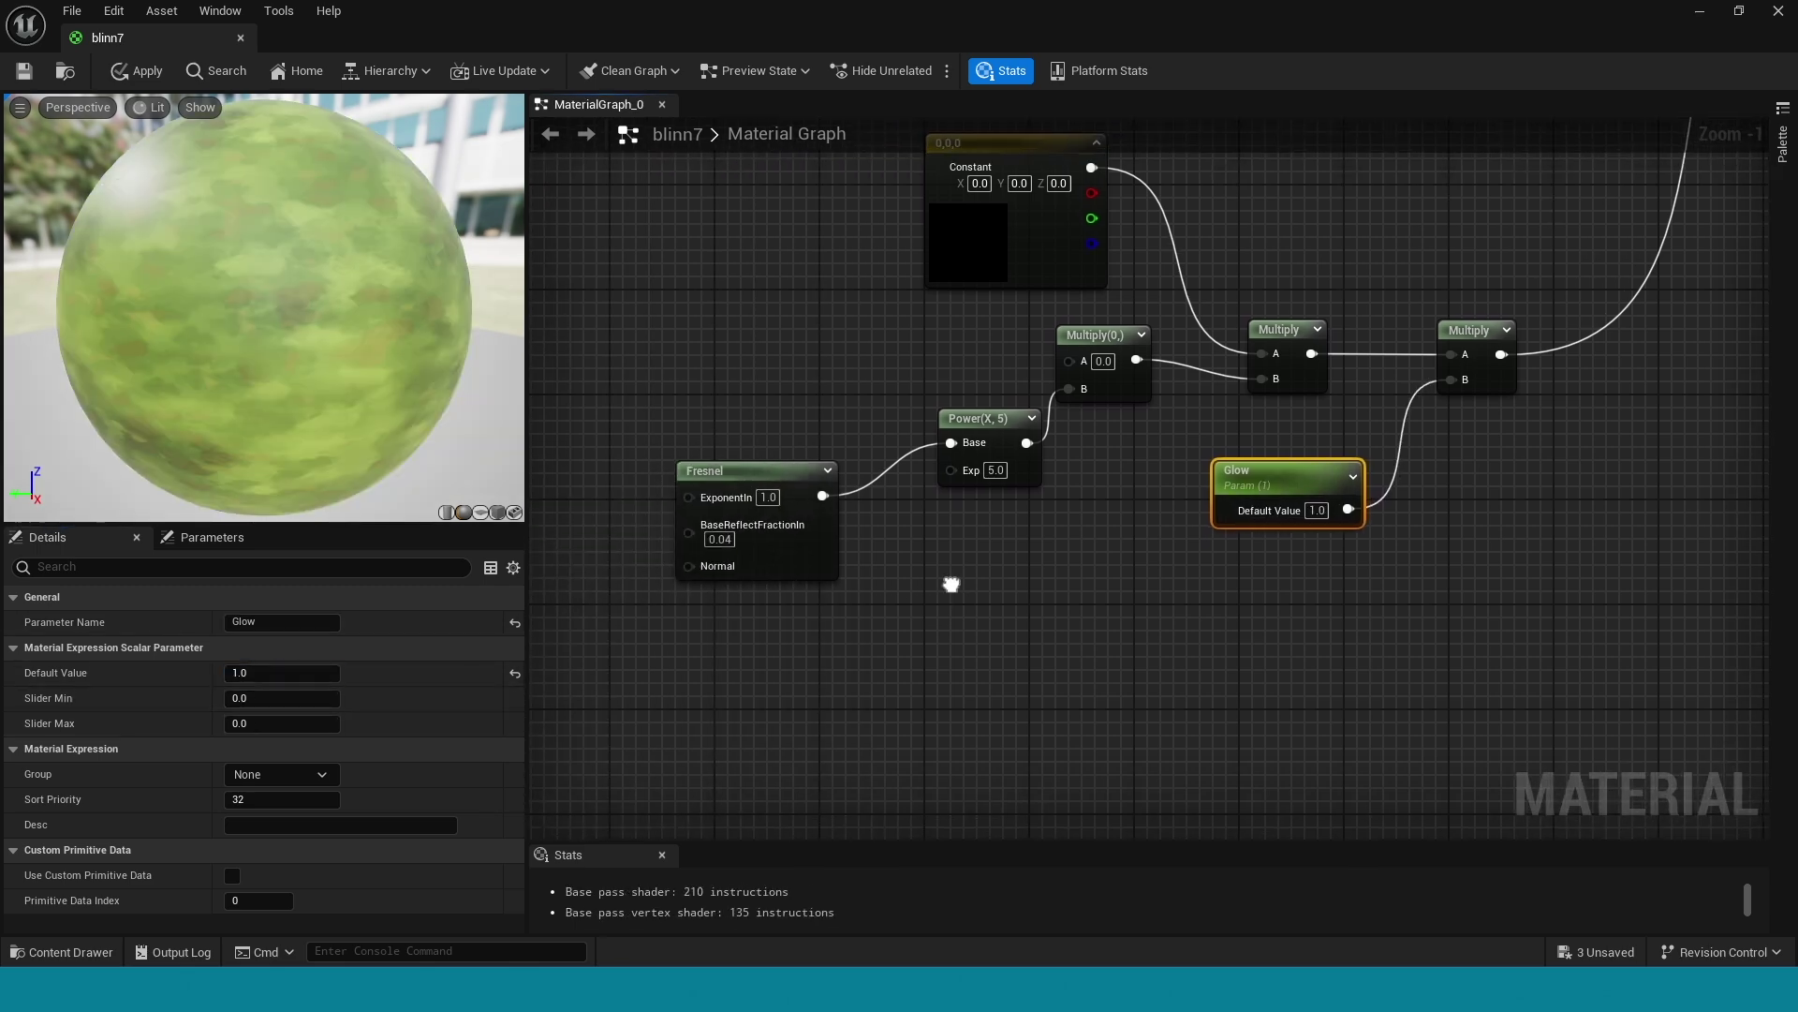
- Set the glow chain's colour constant to a darkened orange with RGB 0.5625, 0.21248, 0
double_click(957, 267)
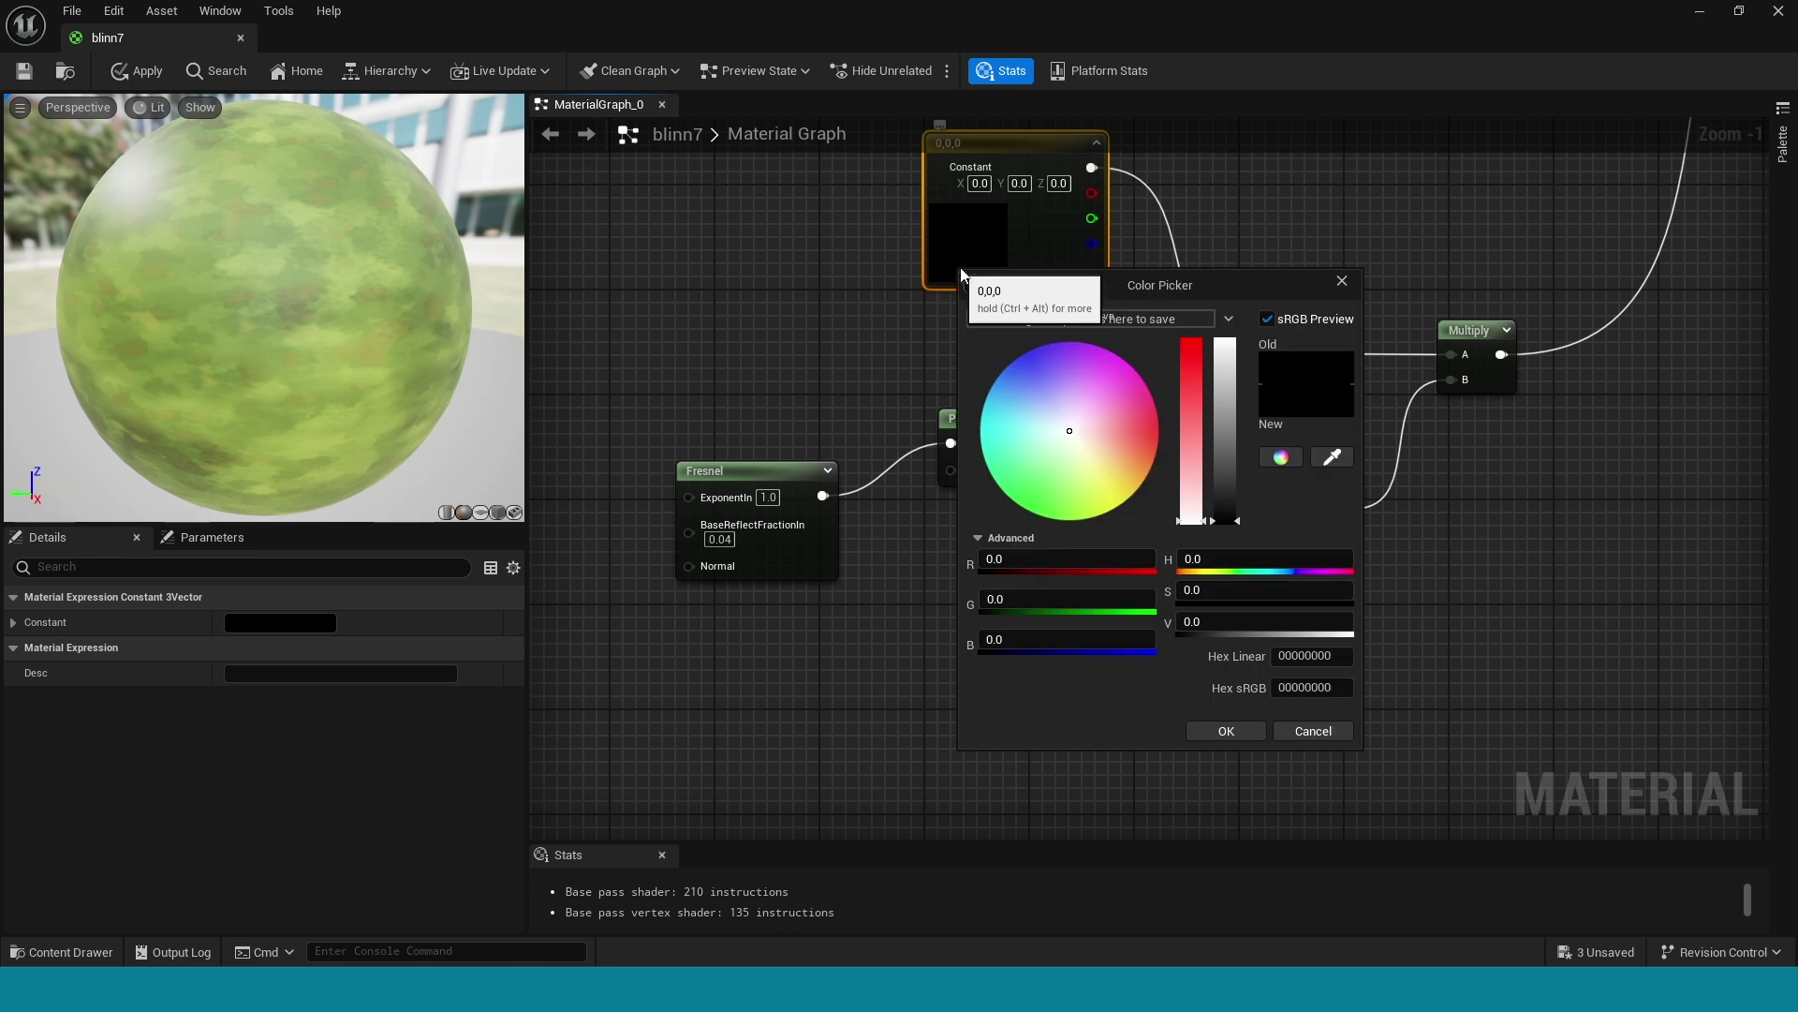
mouse_move(1044, 432)
mouse_down()
mouse_move(1130, 467)
mouse_move(1143, 493)
mouse_move(1155, 466)
mouse_up()
click(1224, 451)
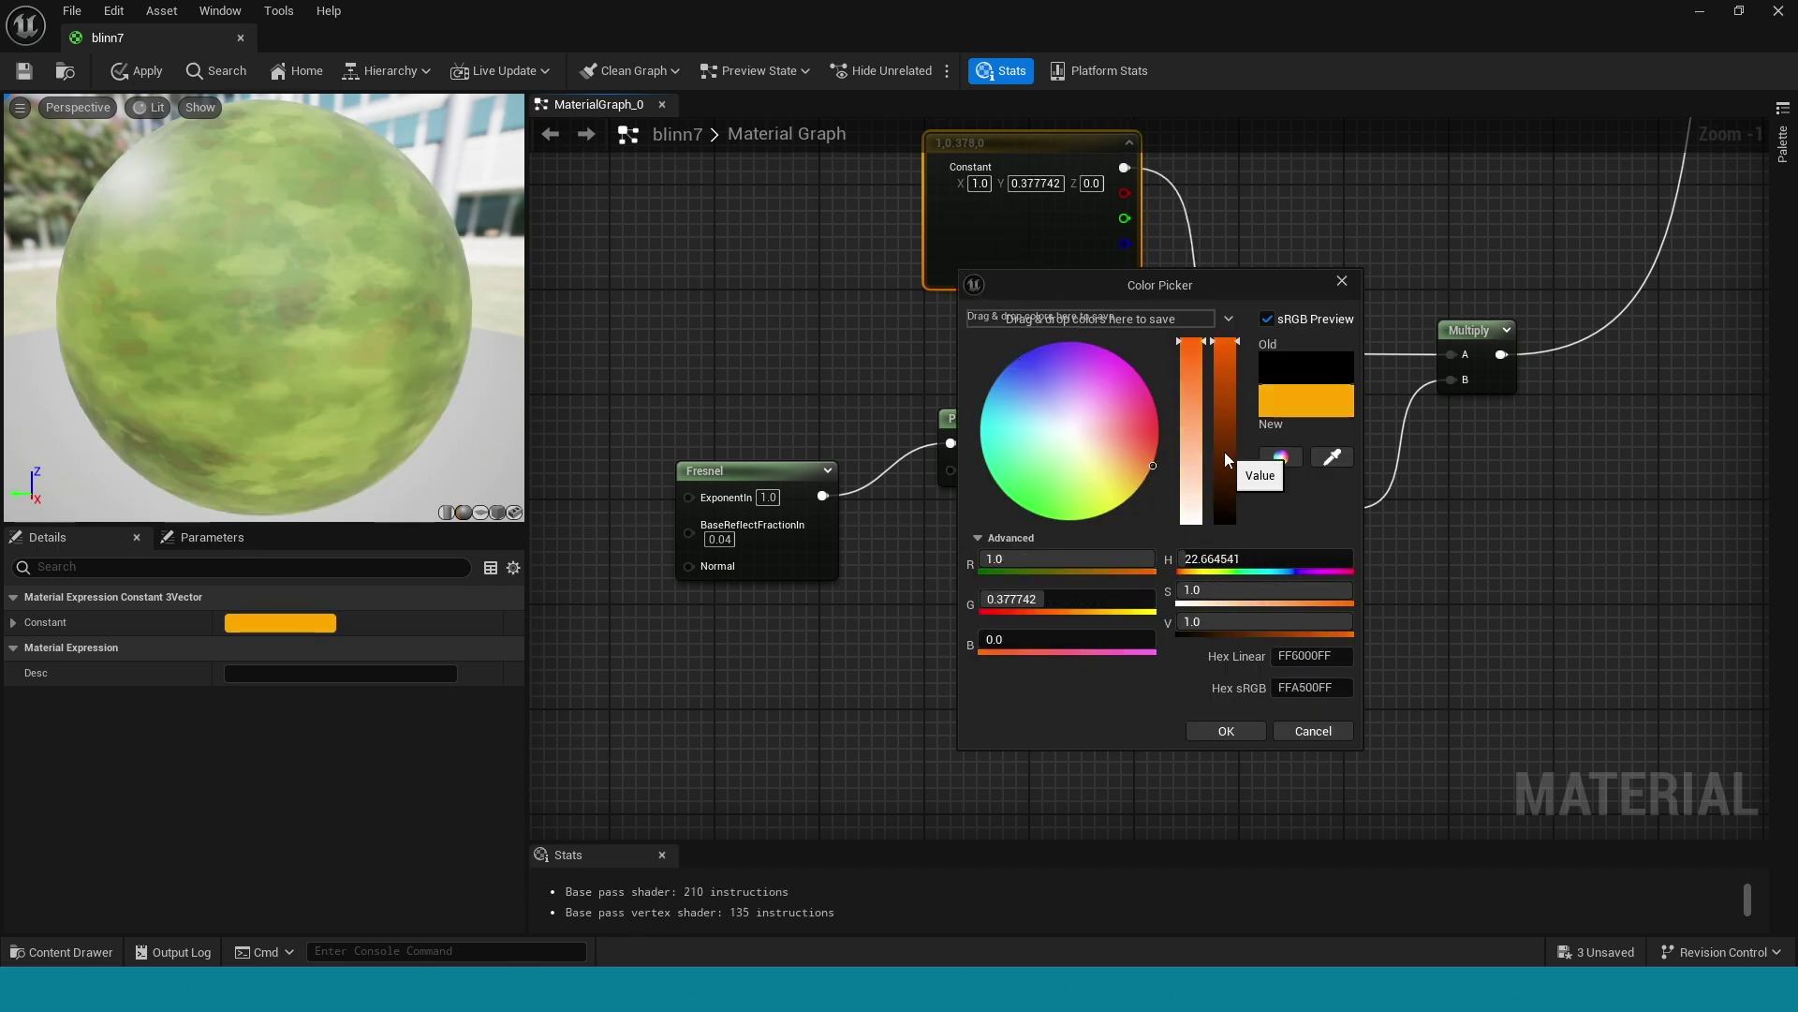
drag(1235, 425, 1222, 420)
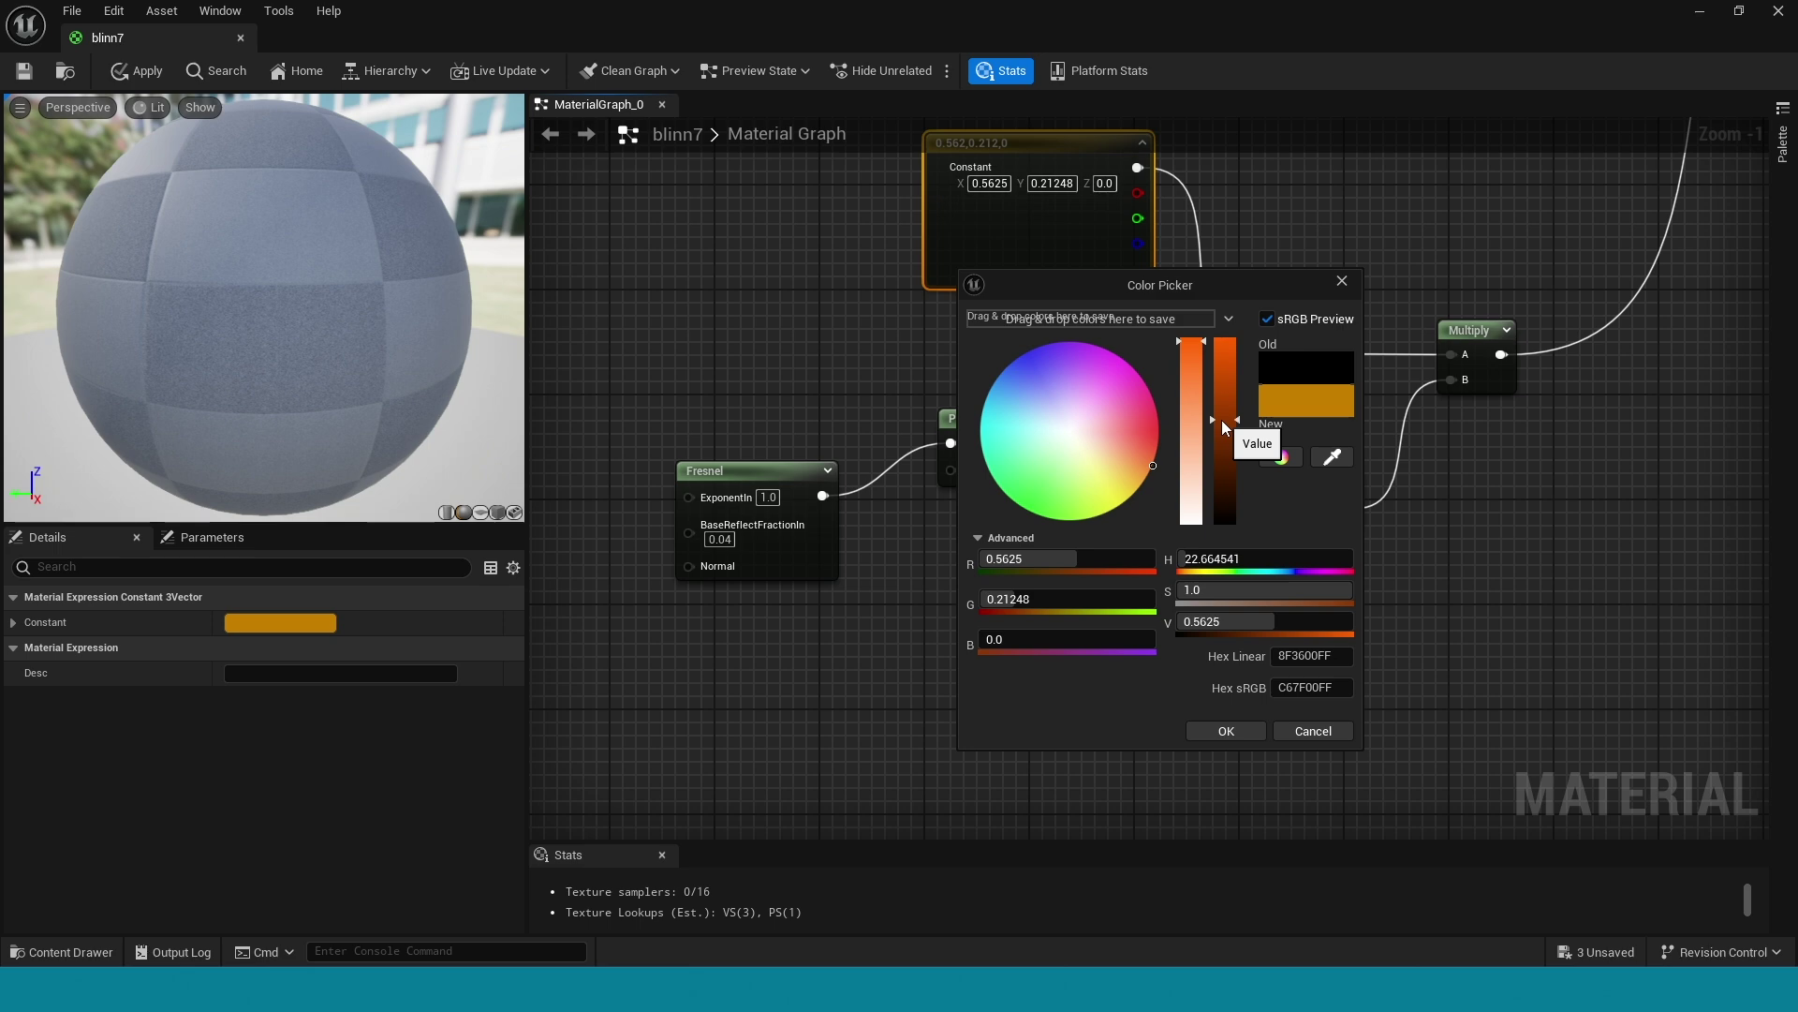
click(1229, 730)
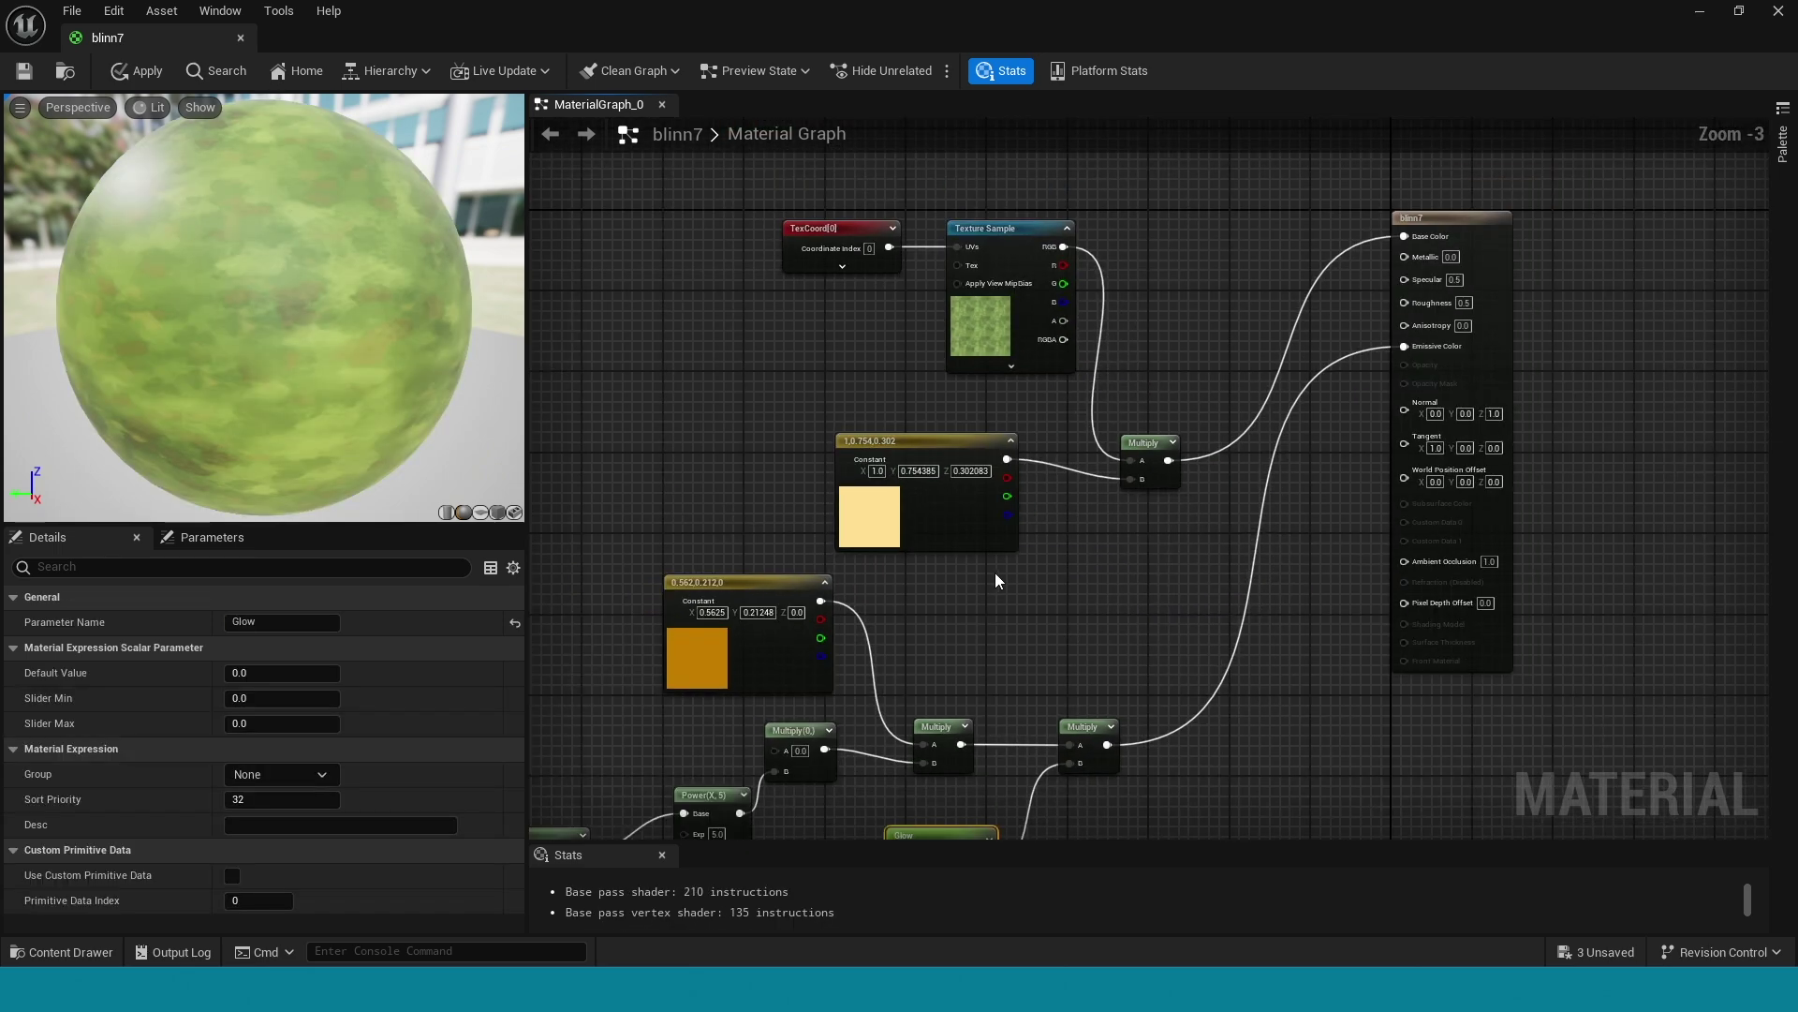
- Recolour the glow chain's constant to crimson with RGB 0.5625, 0, 0.082323
right_drag(995, 572, 1069, 514)
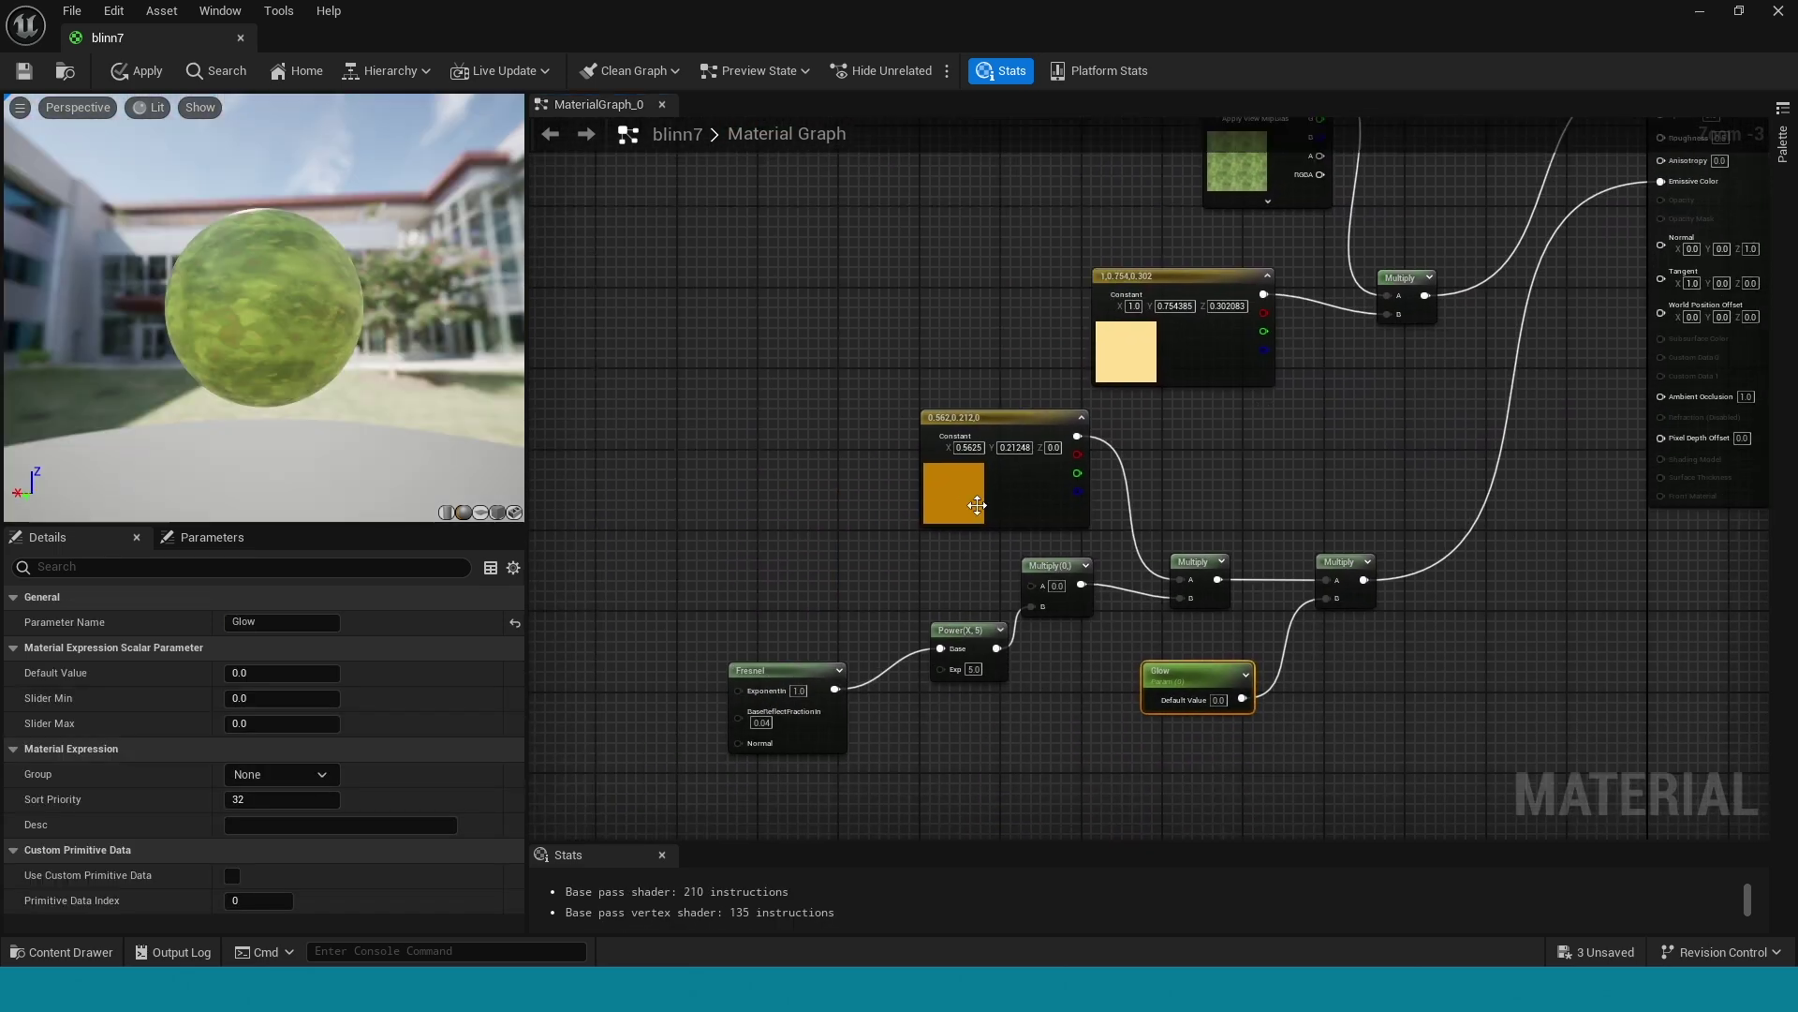
double_click(977, 506)
drag(1029, 575, 1193, 610)
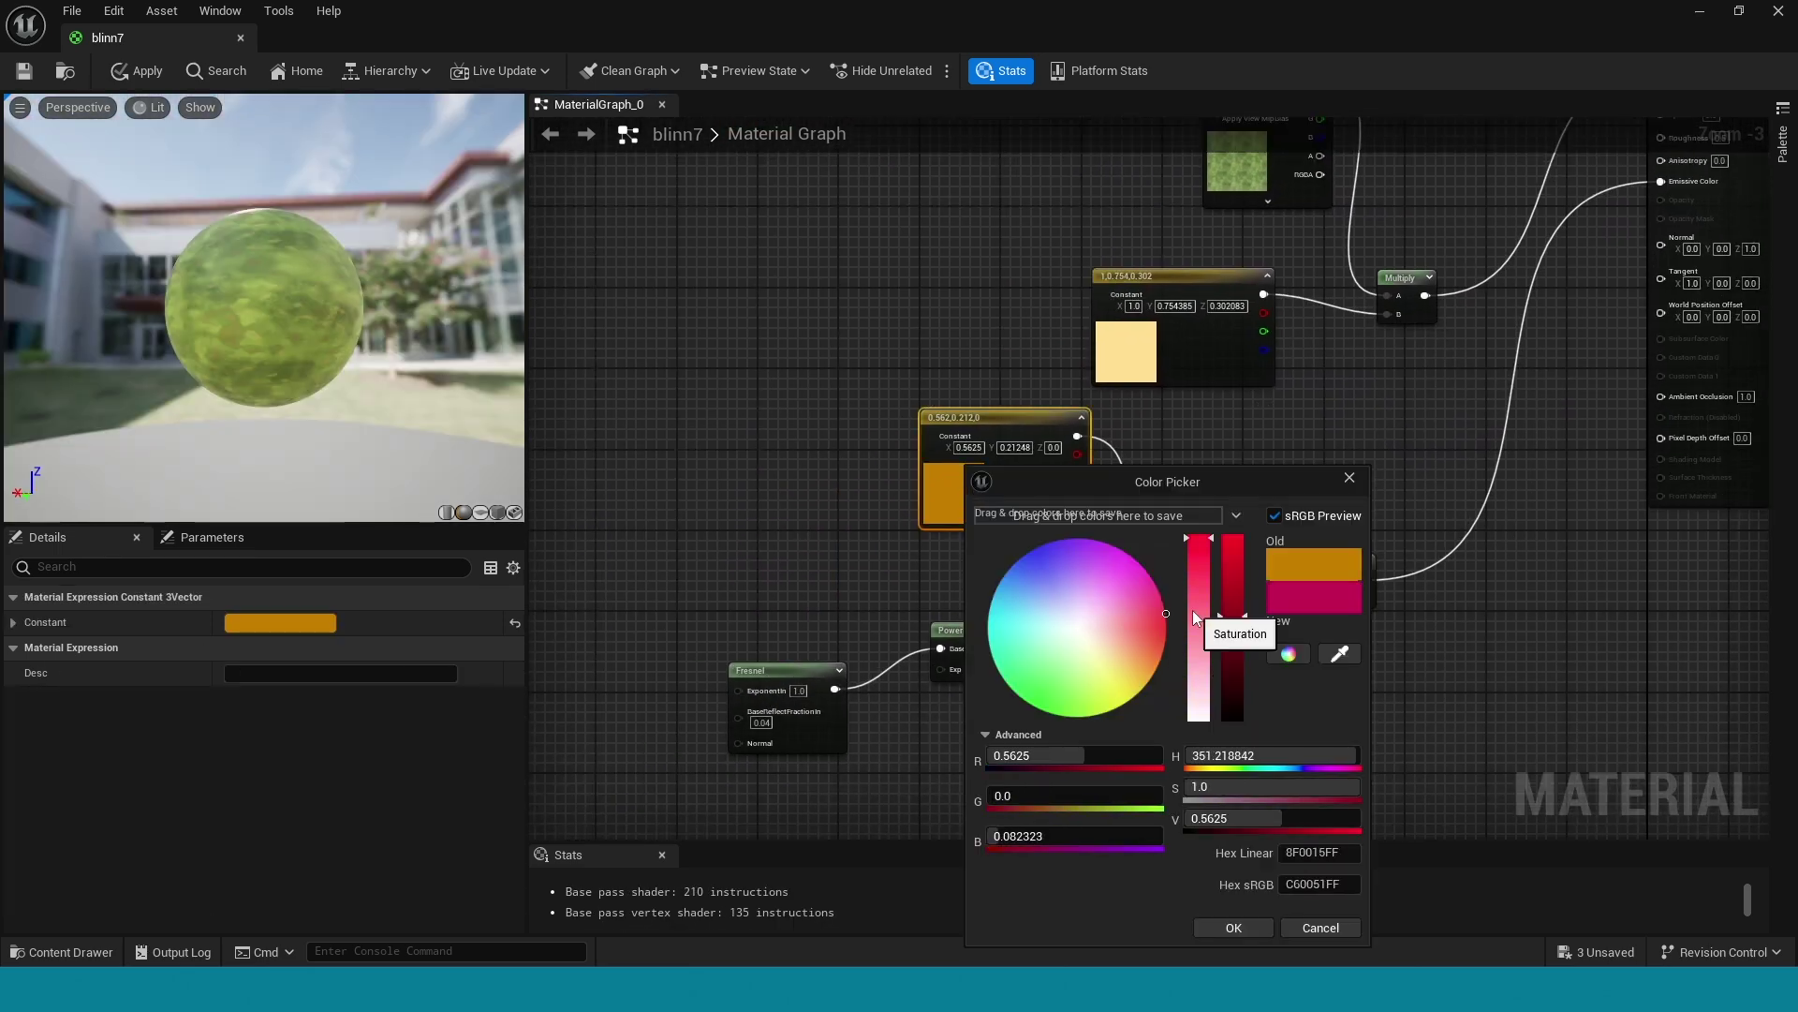
click(1250, 924)
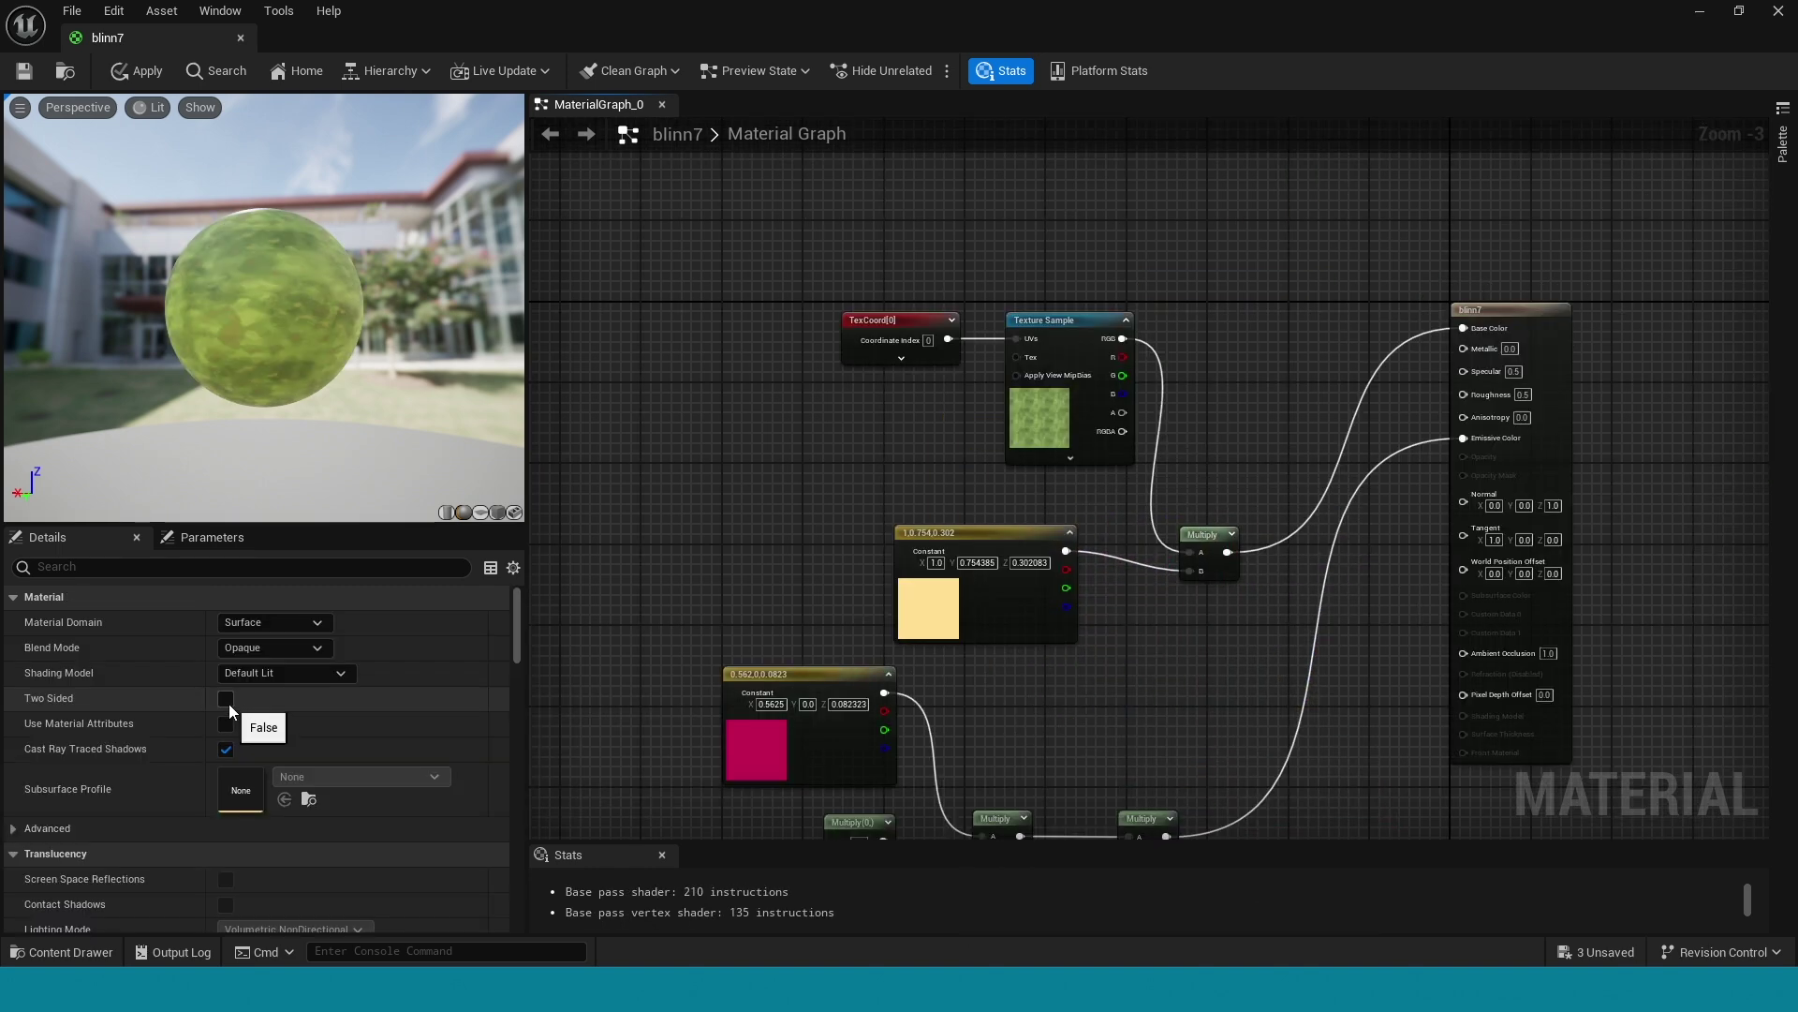
- Enable Two Sided for the material and feed the Power output into the adjoining Multiply's A input instead of B
click(233, 702)
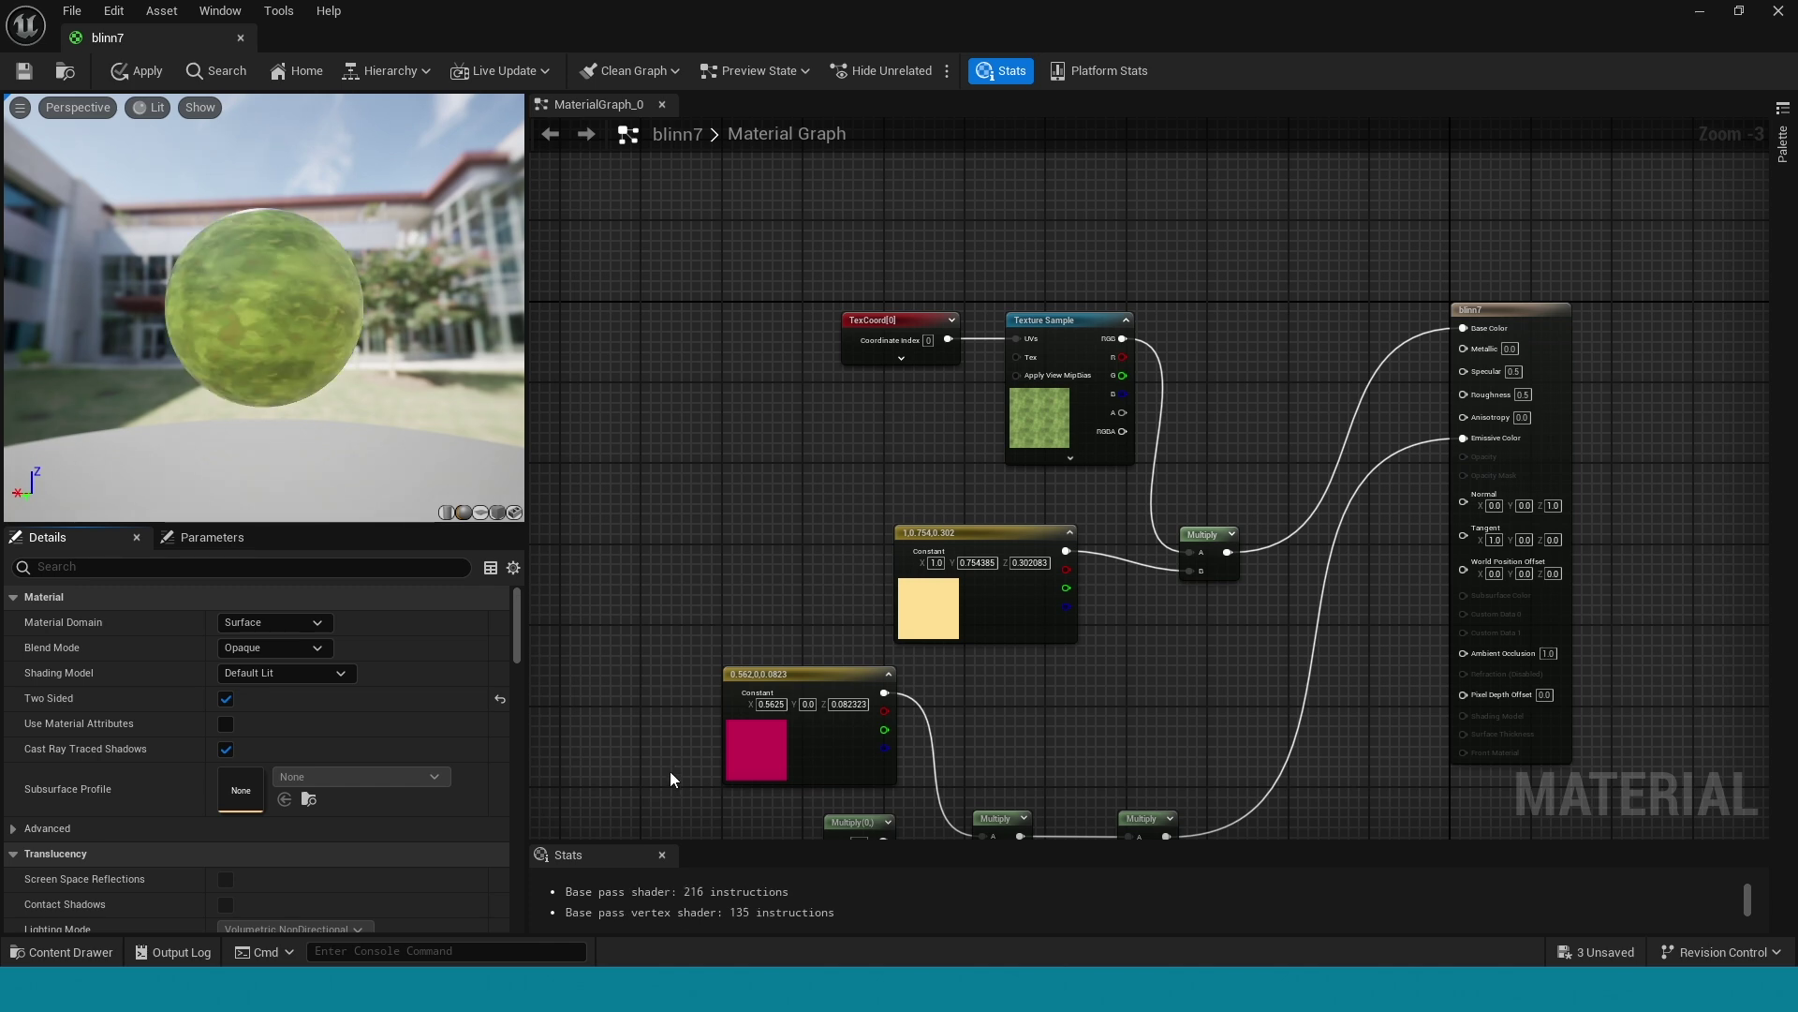
scroll(676, 768, down, 3)
right_drag(811, 746, 1113, 582)
scroll(1112, 583, up, 2)
scroll(1261, 544, up, 5)
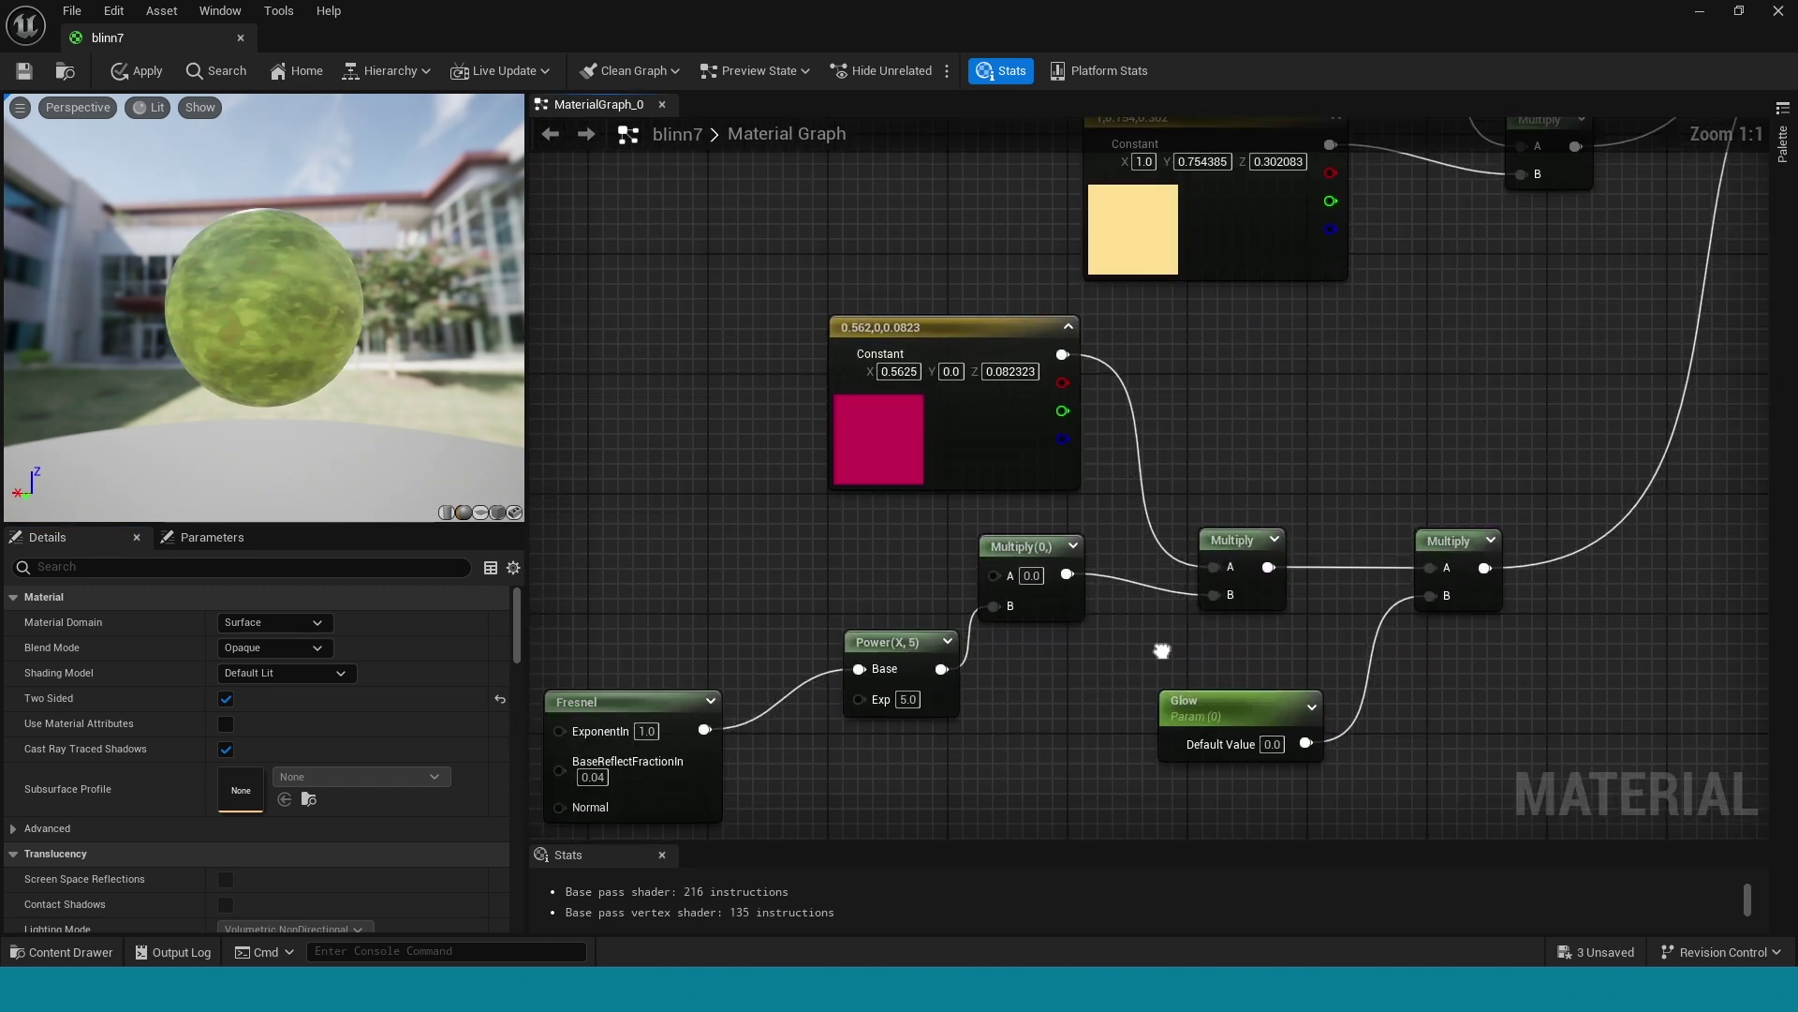
drag(1073, 592, 1126, 498)
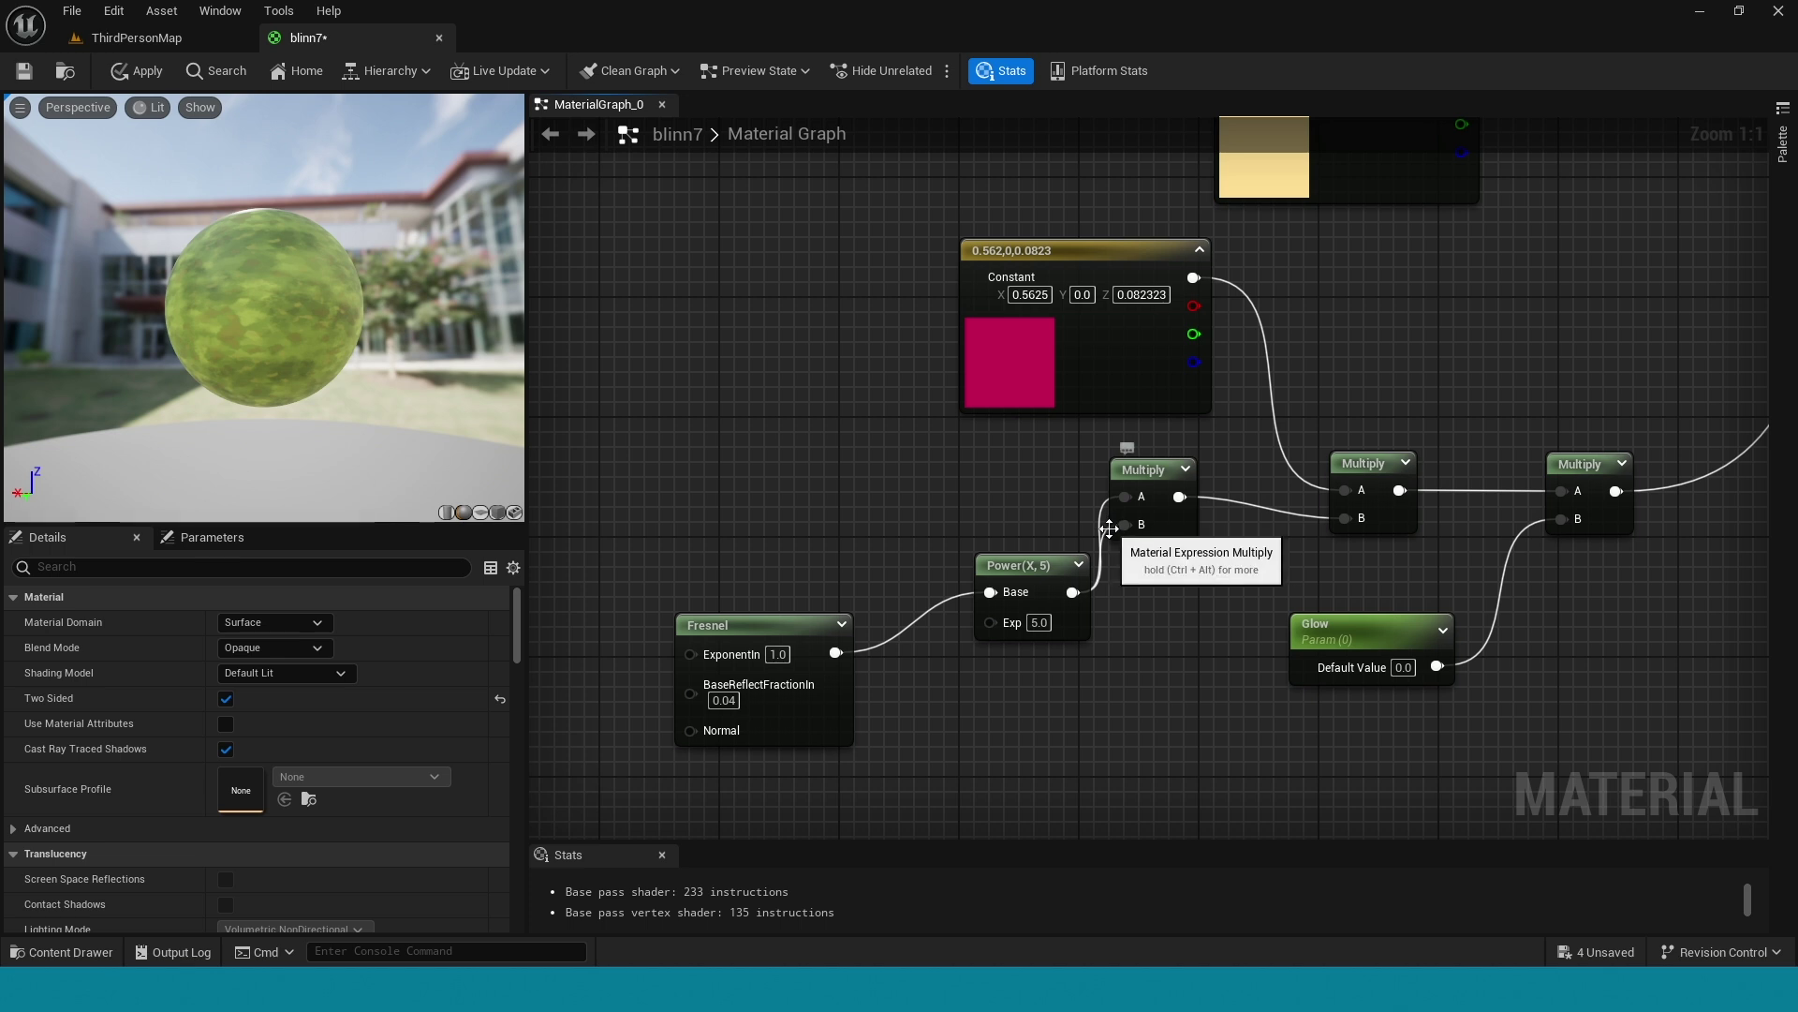
alt+click(1105, 531)
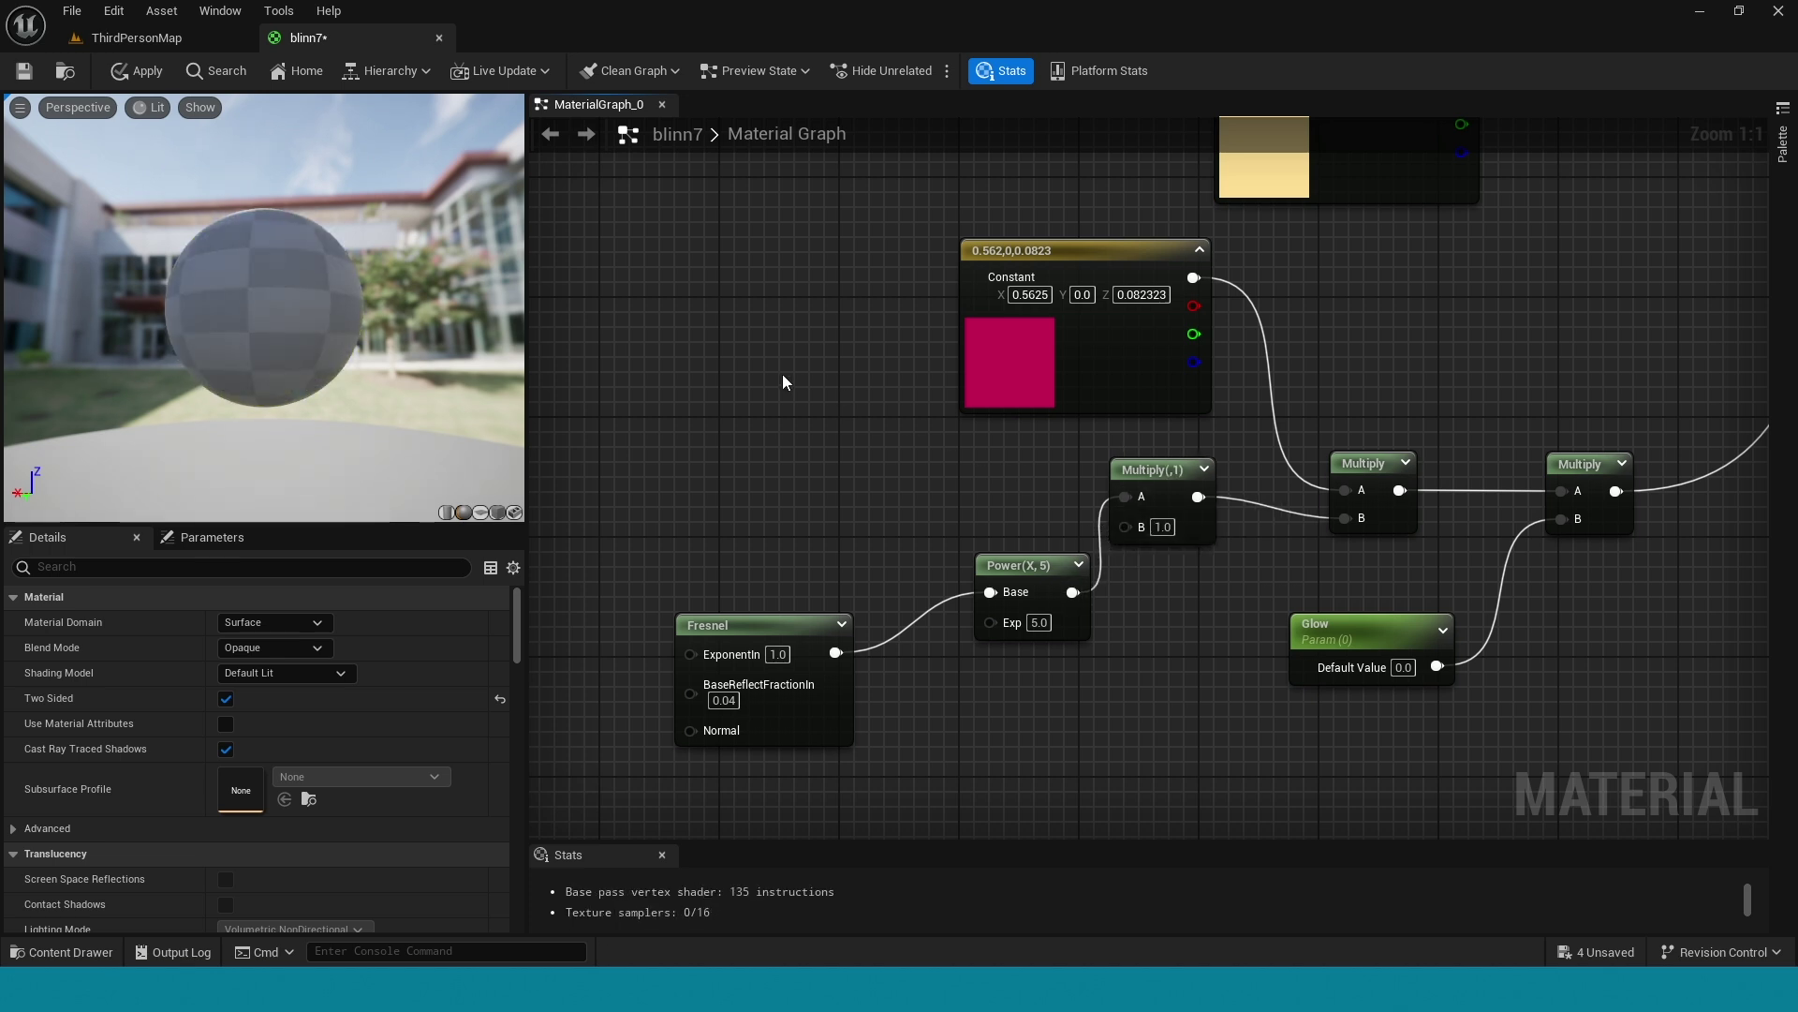
- Test the Glow parameter with a default value of 10 and return it to 0
text(10)
key(Return)
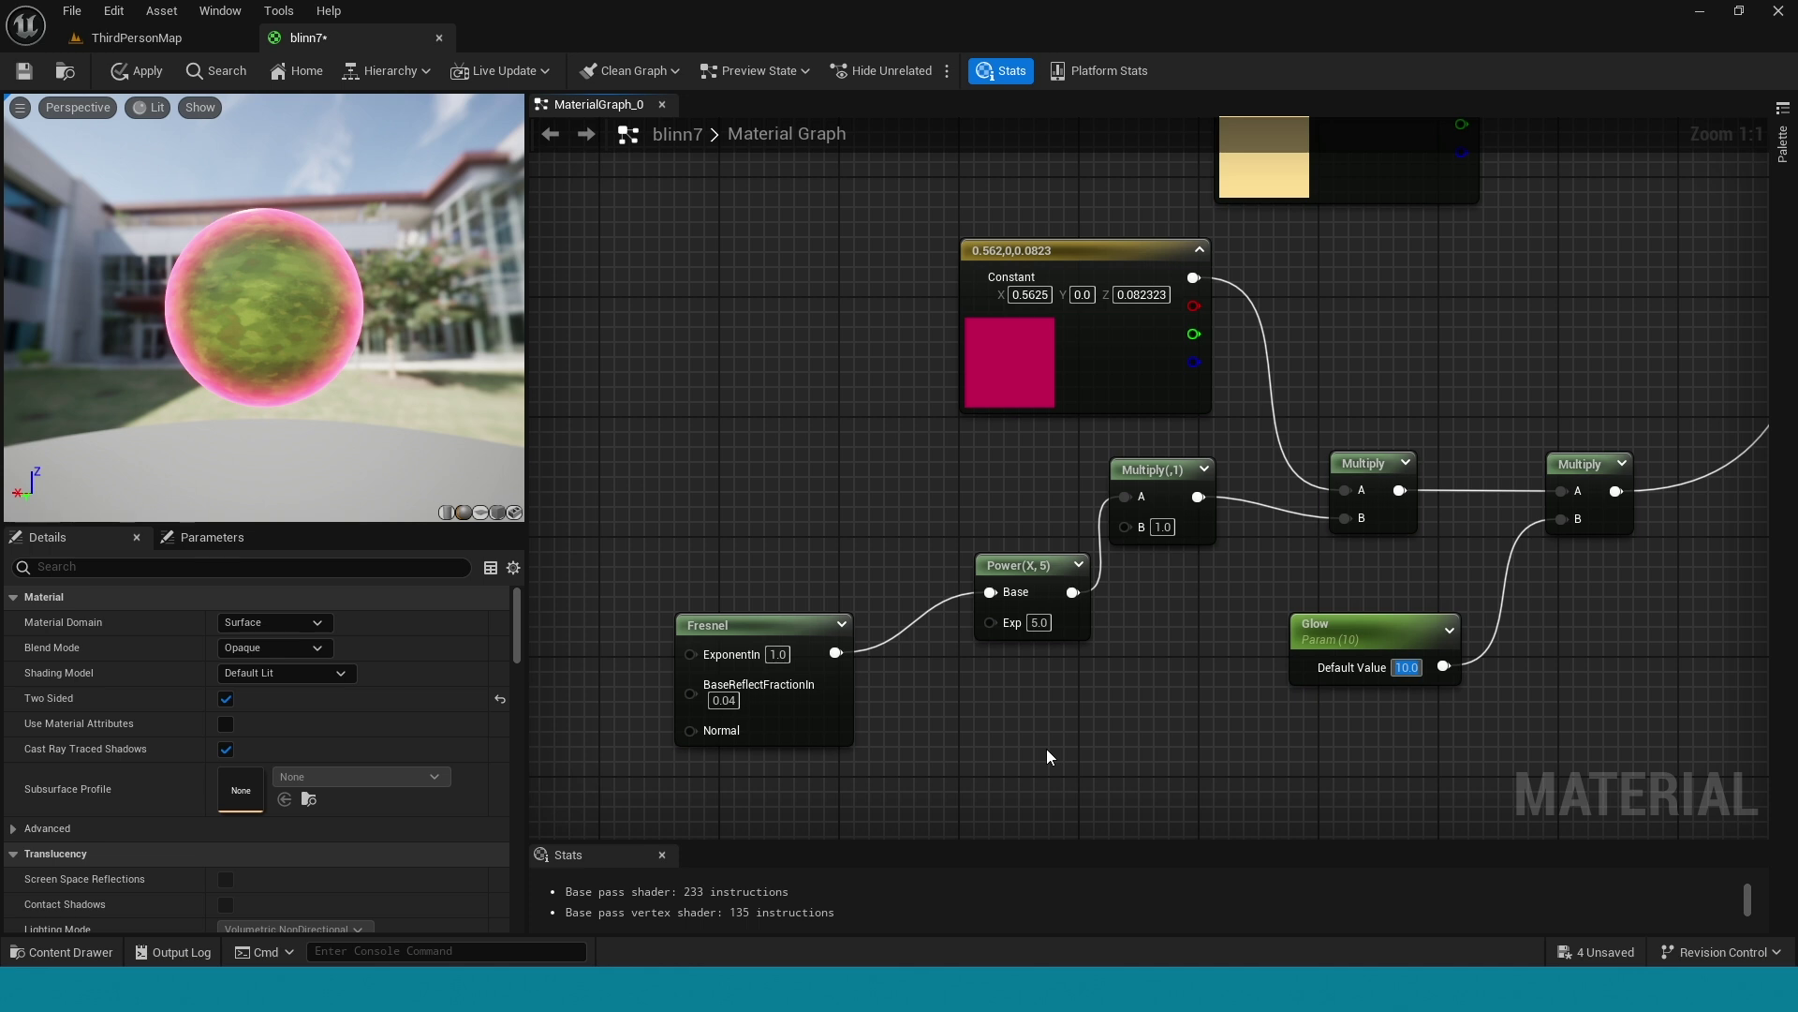
text(0)
key(Return)
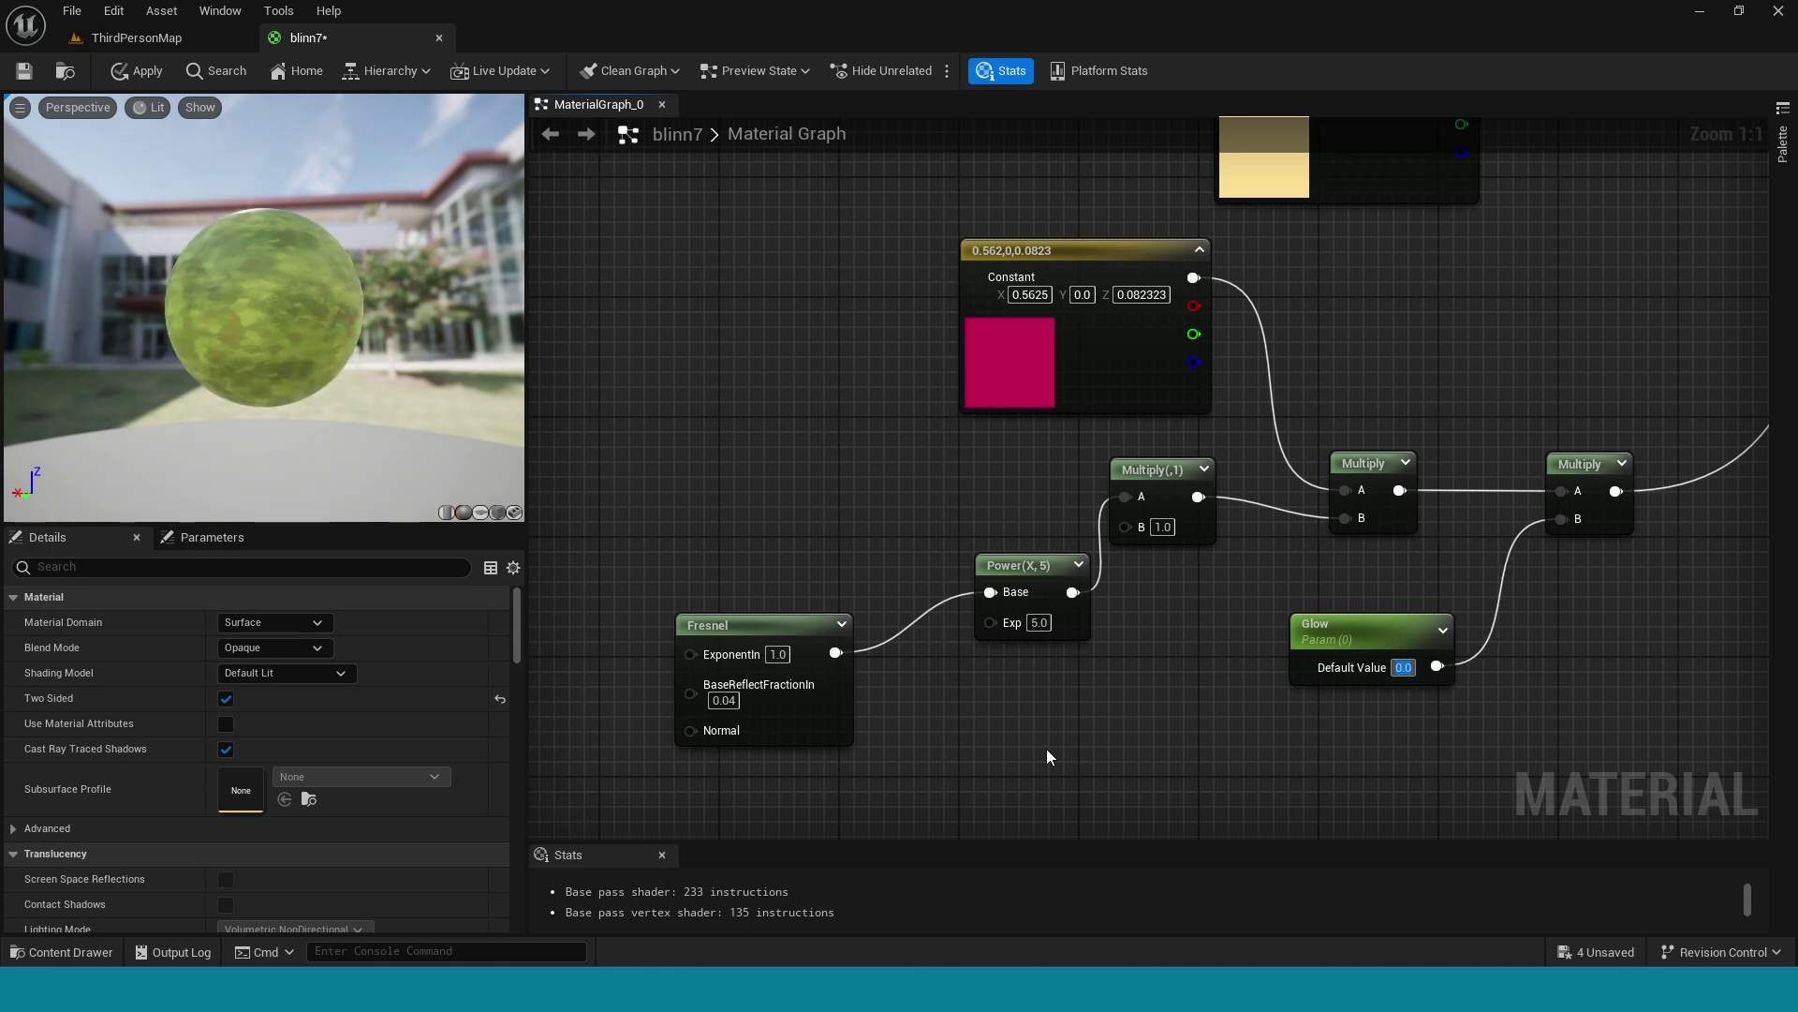
- Change the glow chain's colour constant to orange with RGB 0.5625, 0.176361, 0
double_click(999, 353)
drag(1200, 506, 1218, 546)
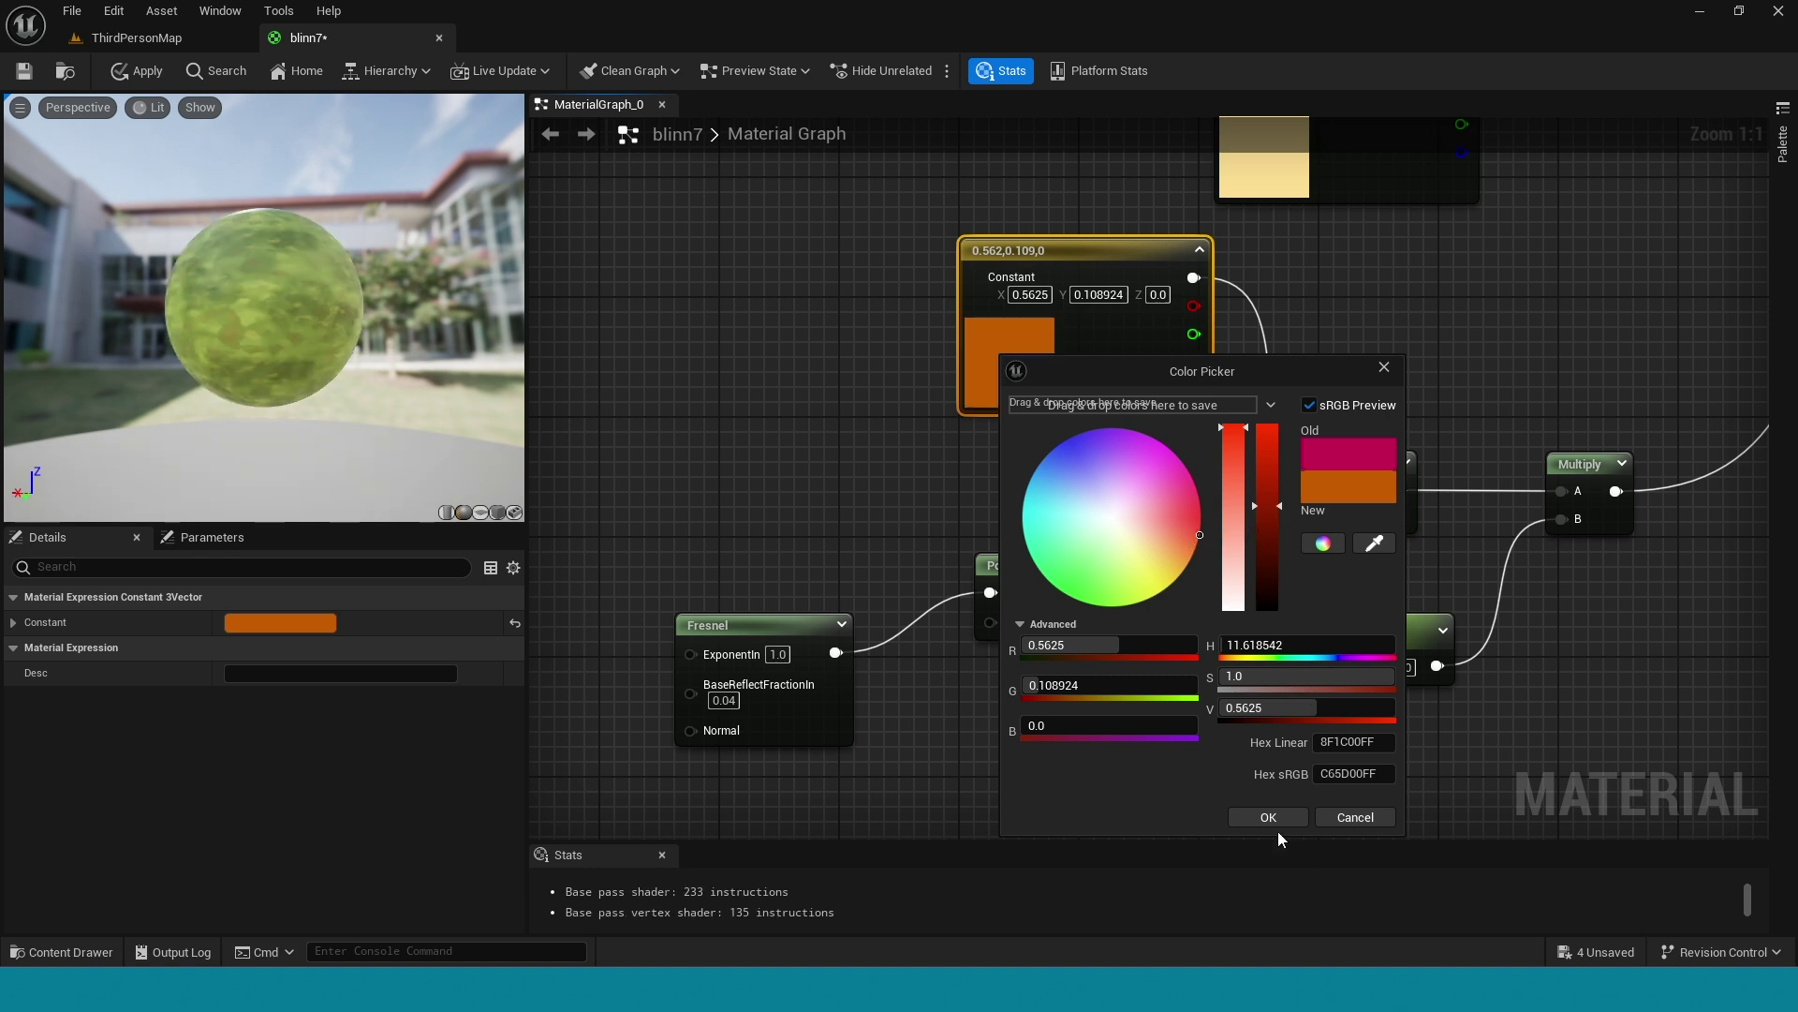
drag(1186, 521, 1197, 547)
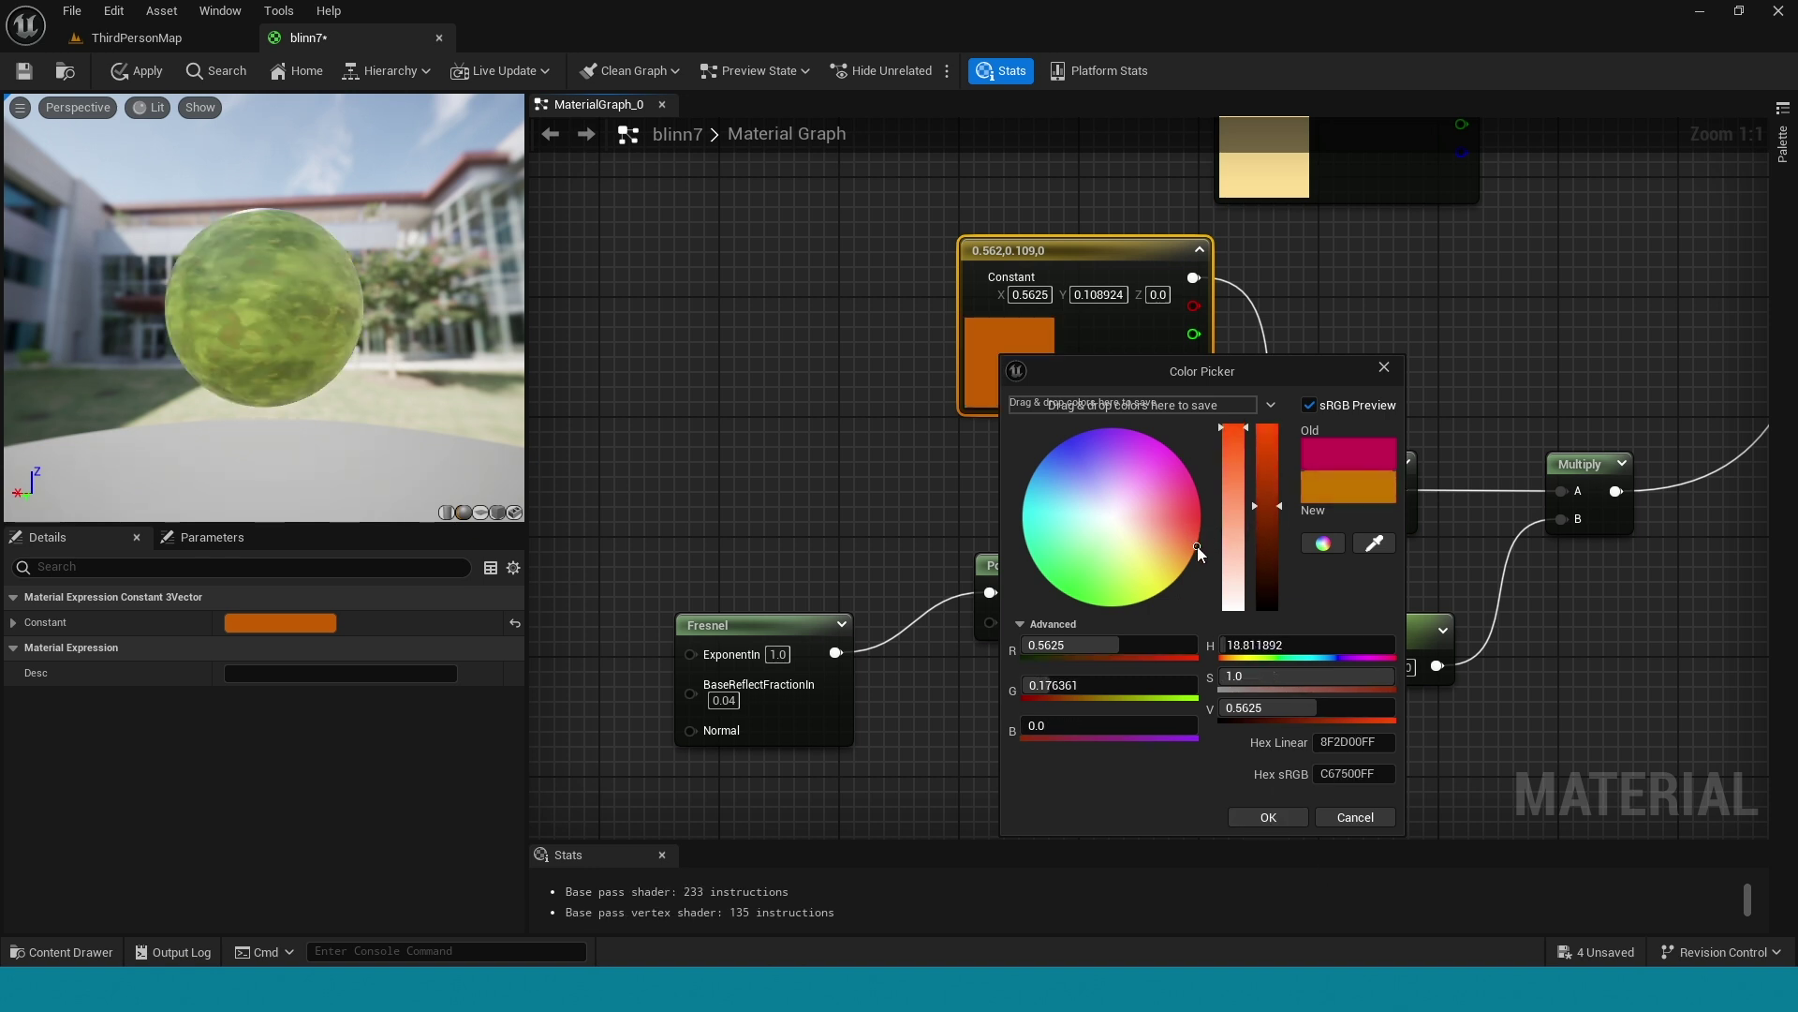
click(1268, 817)
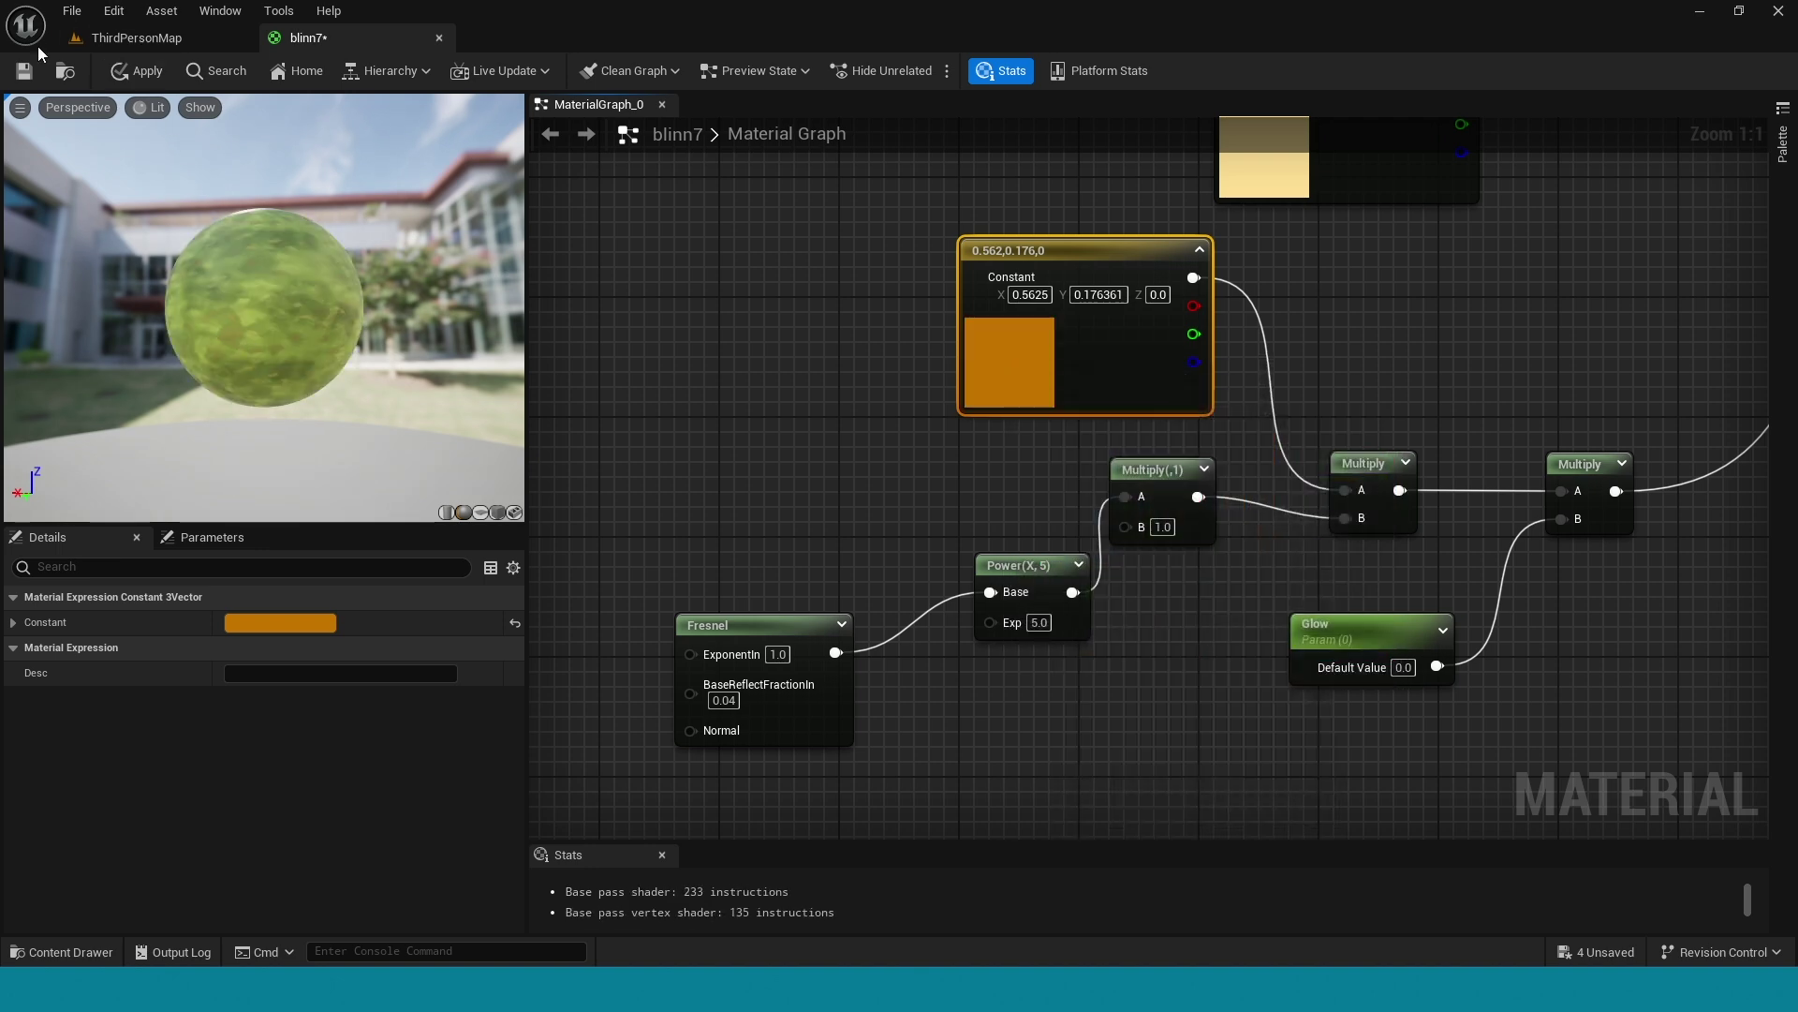
- Return to the ThirdPersonMap level and open NewLevelSequence from the plant's content folder
click(171, 42)
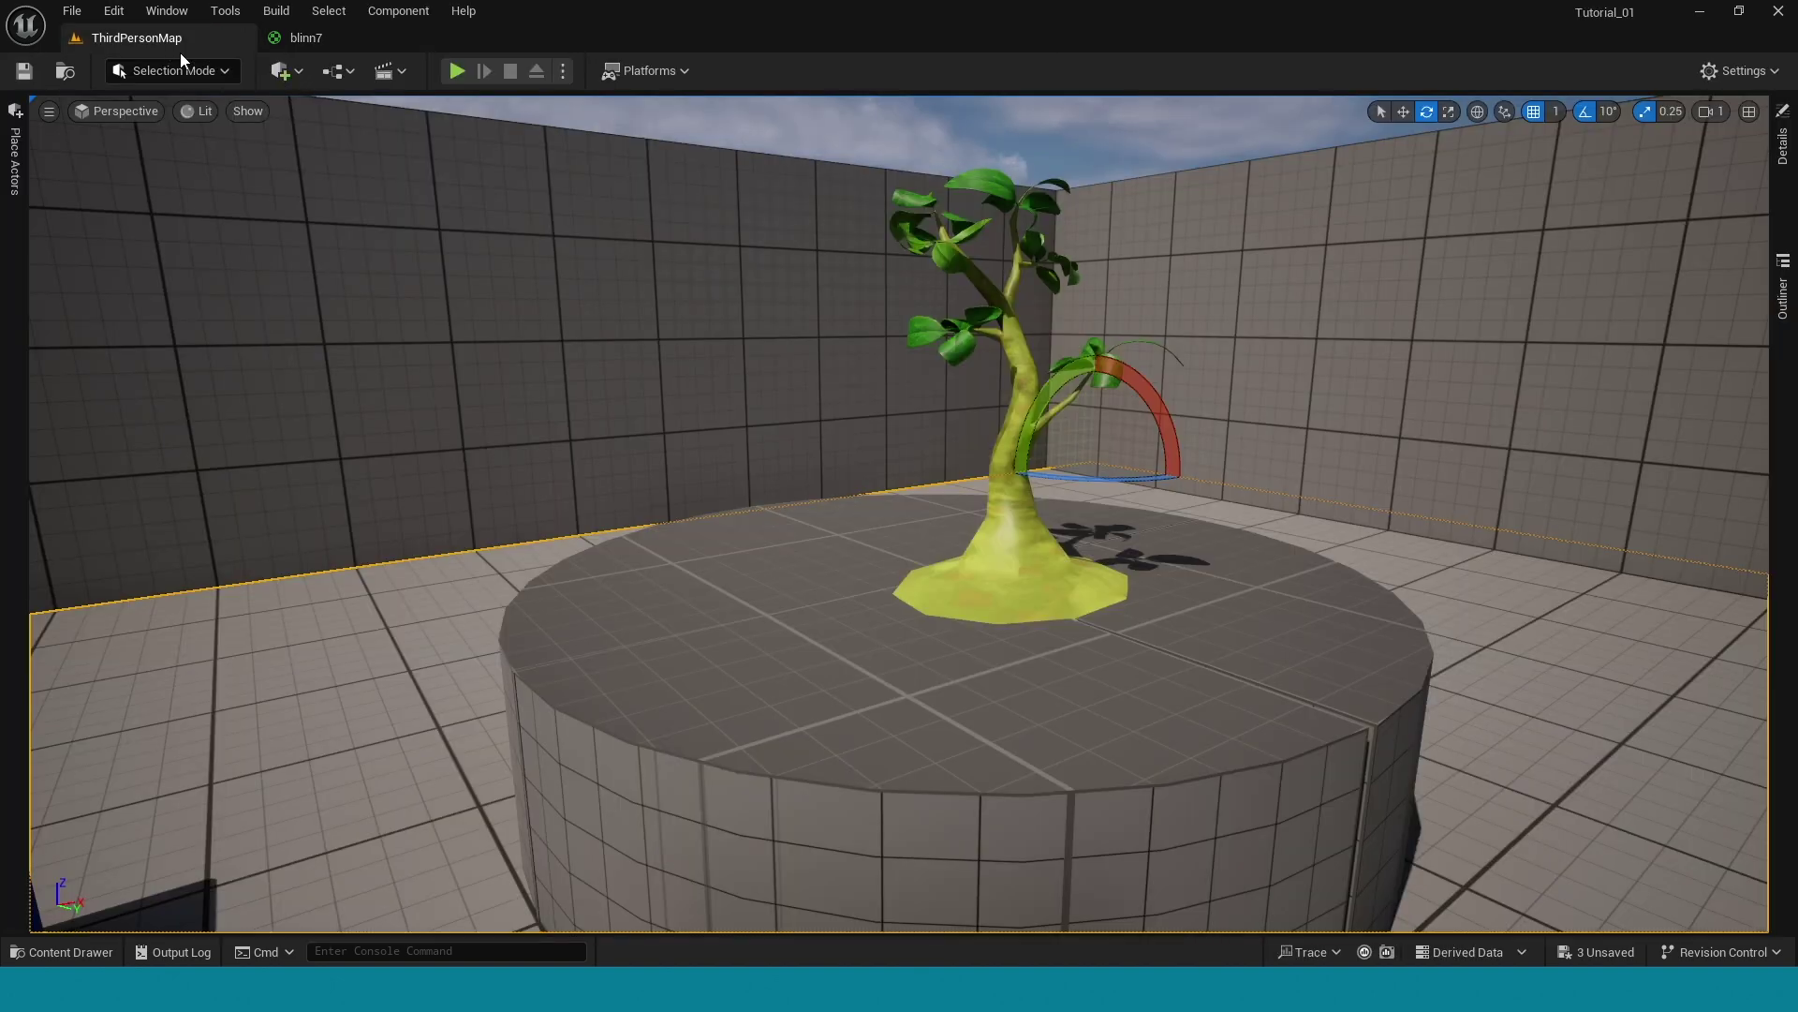
key(ctrl+space)
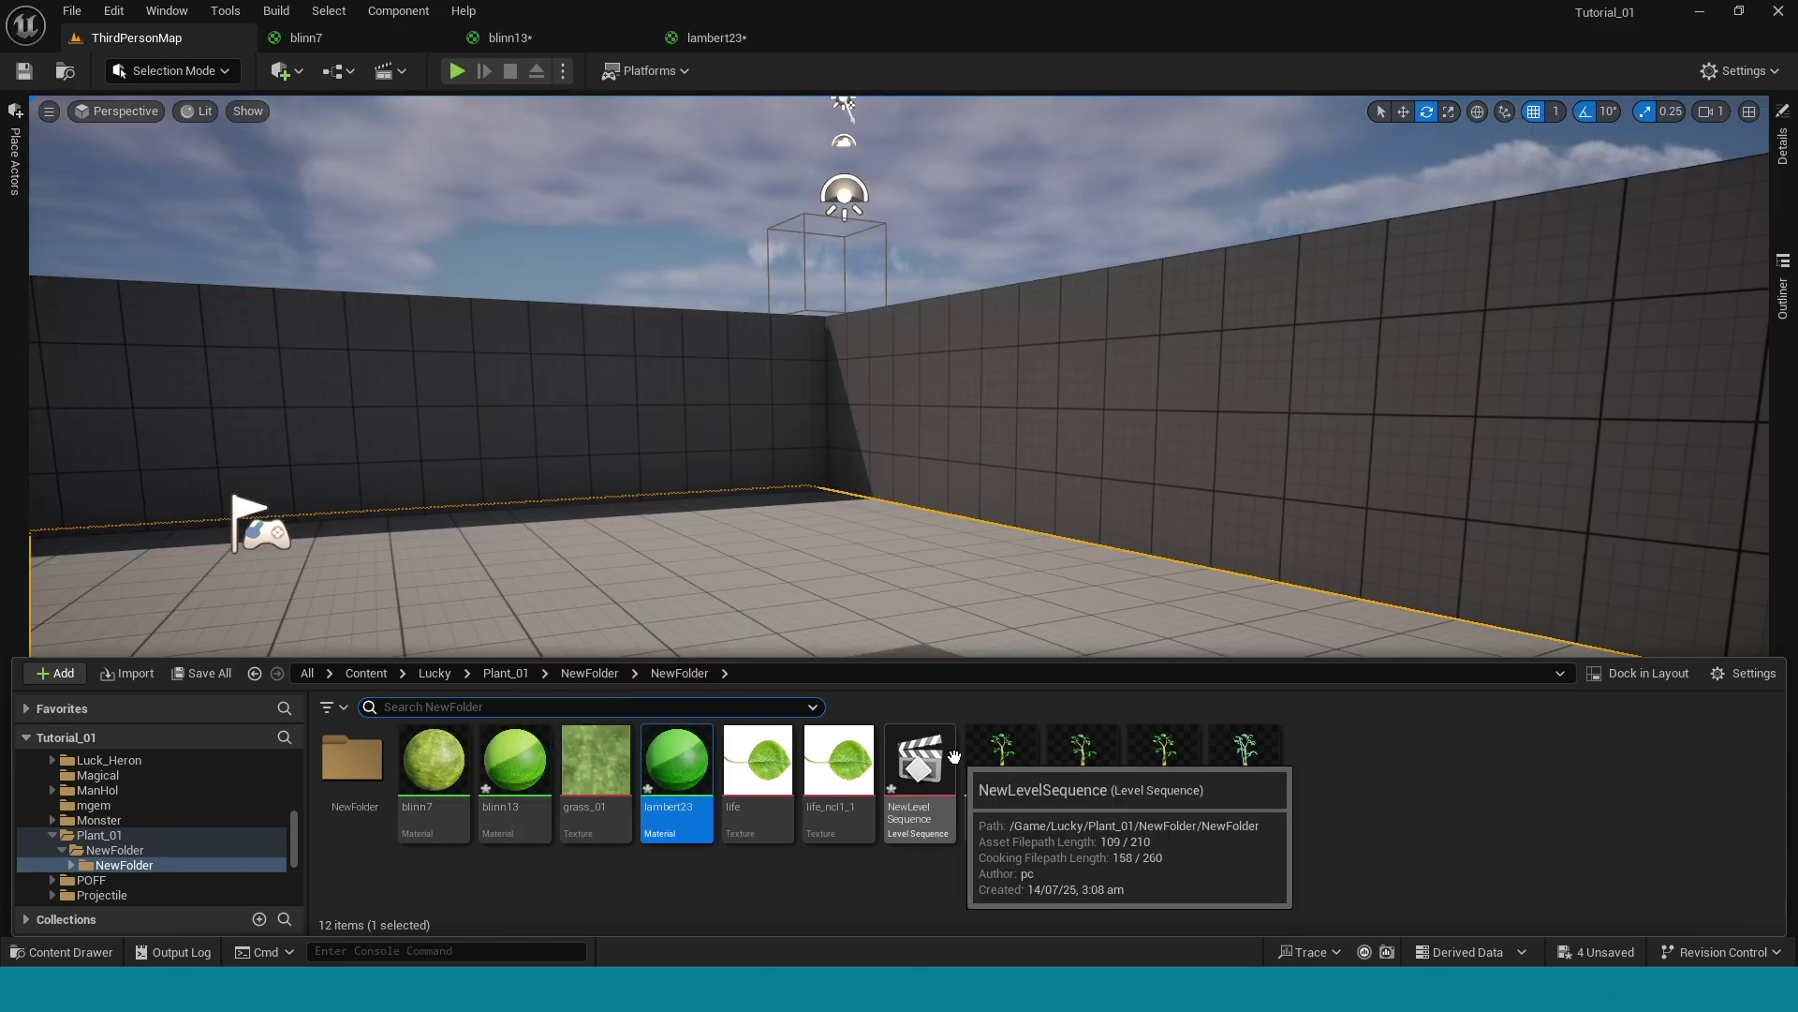
double_click(932, 759)
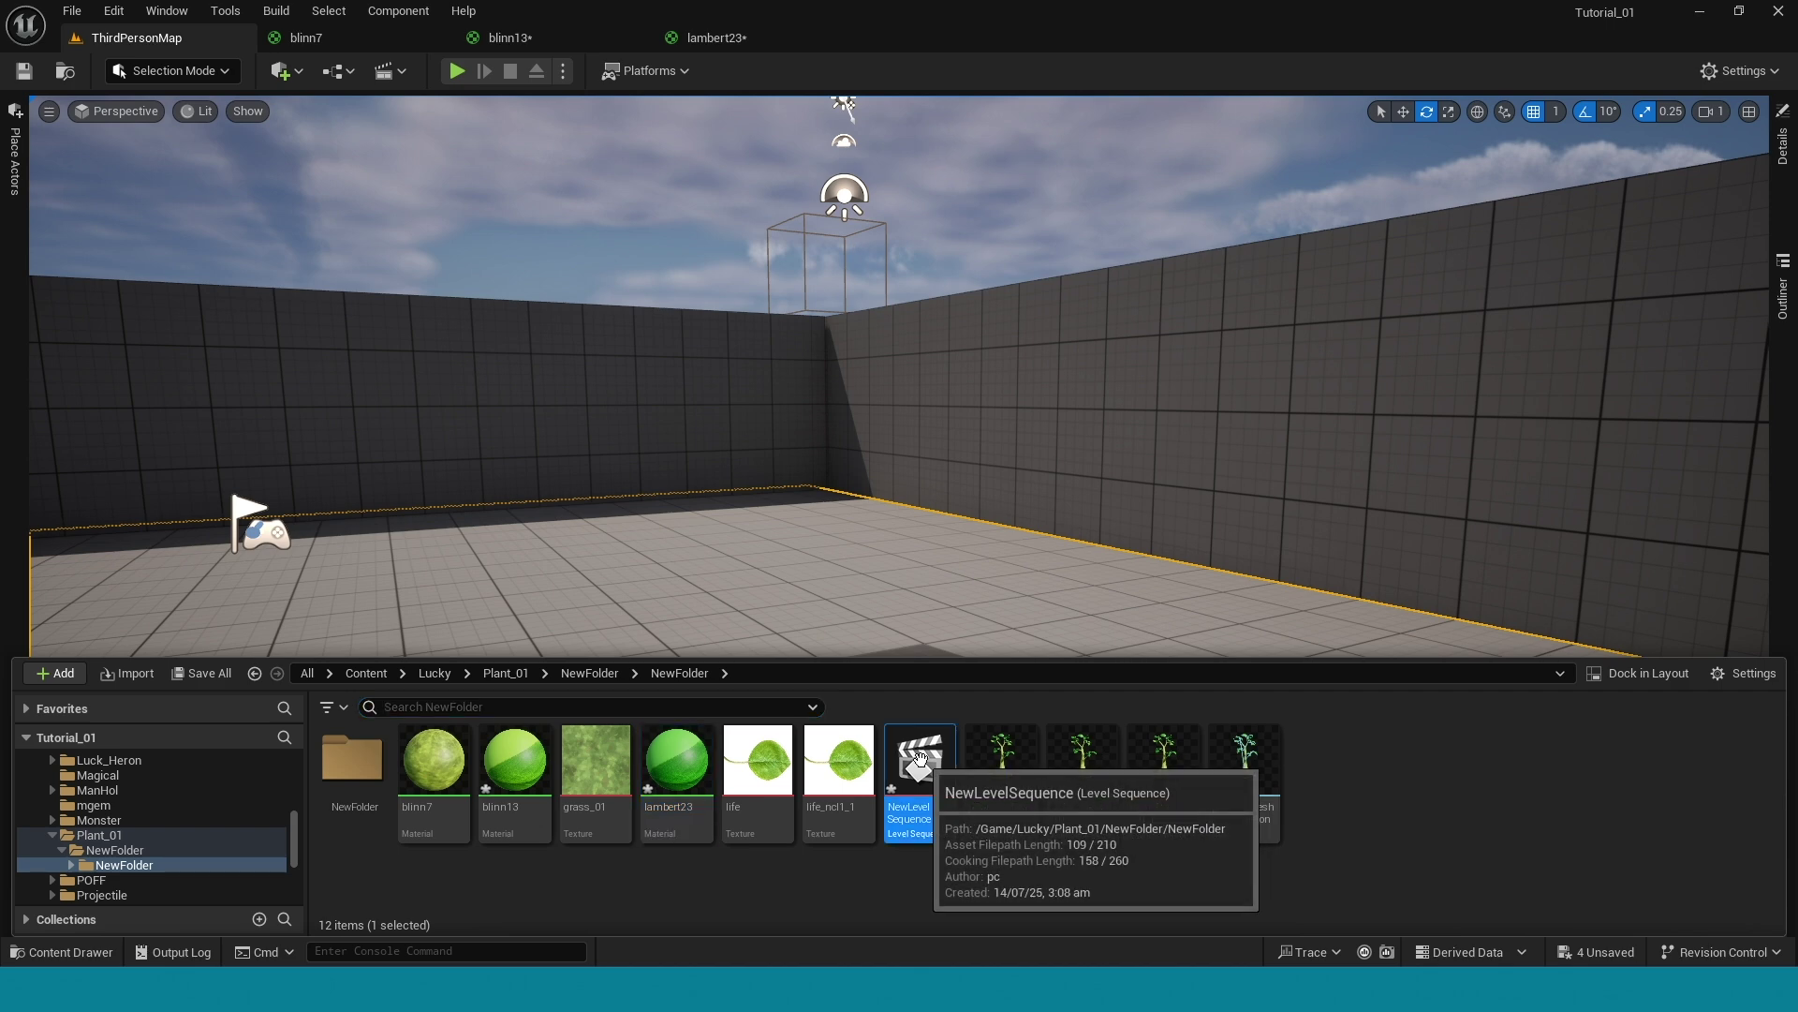
click(755, 442)
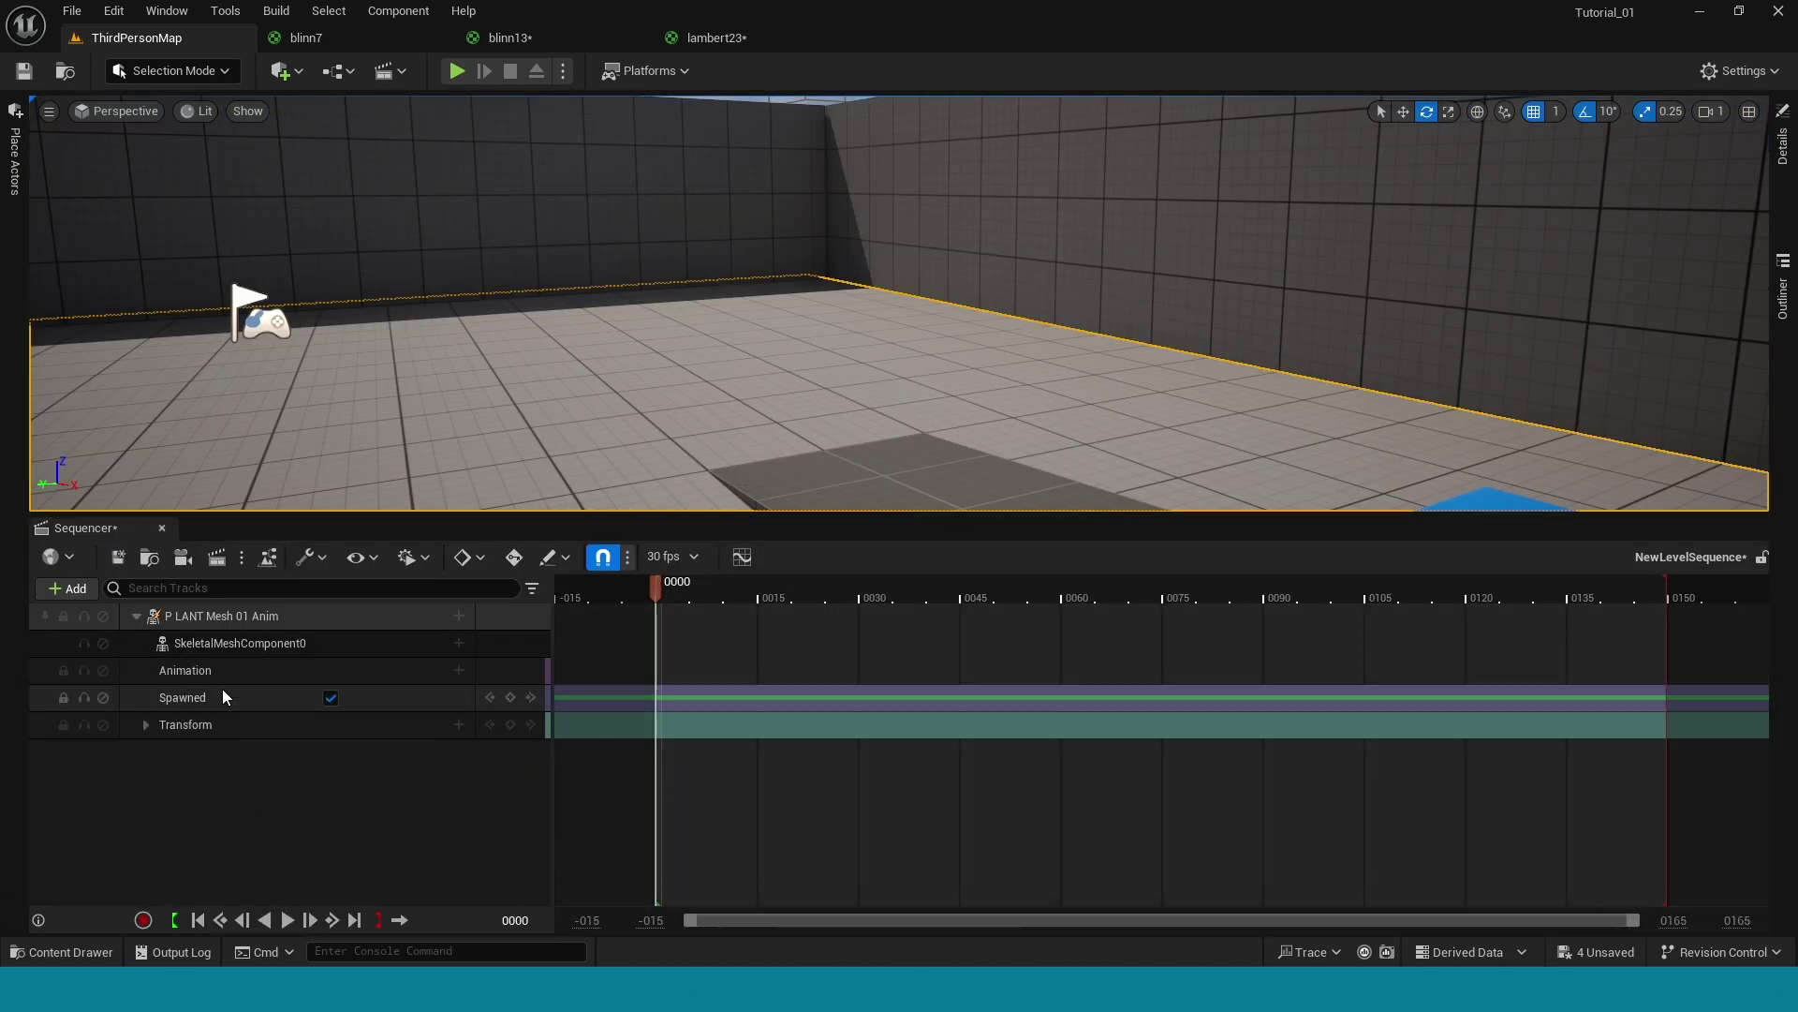
- Add a material parameter track for slot blinn7 to the plant's SkeletalMeshComponent0
click(459, 643)
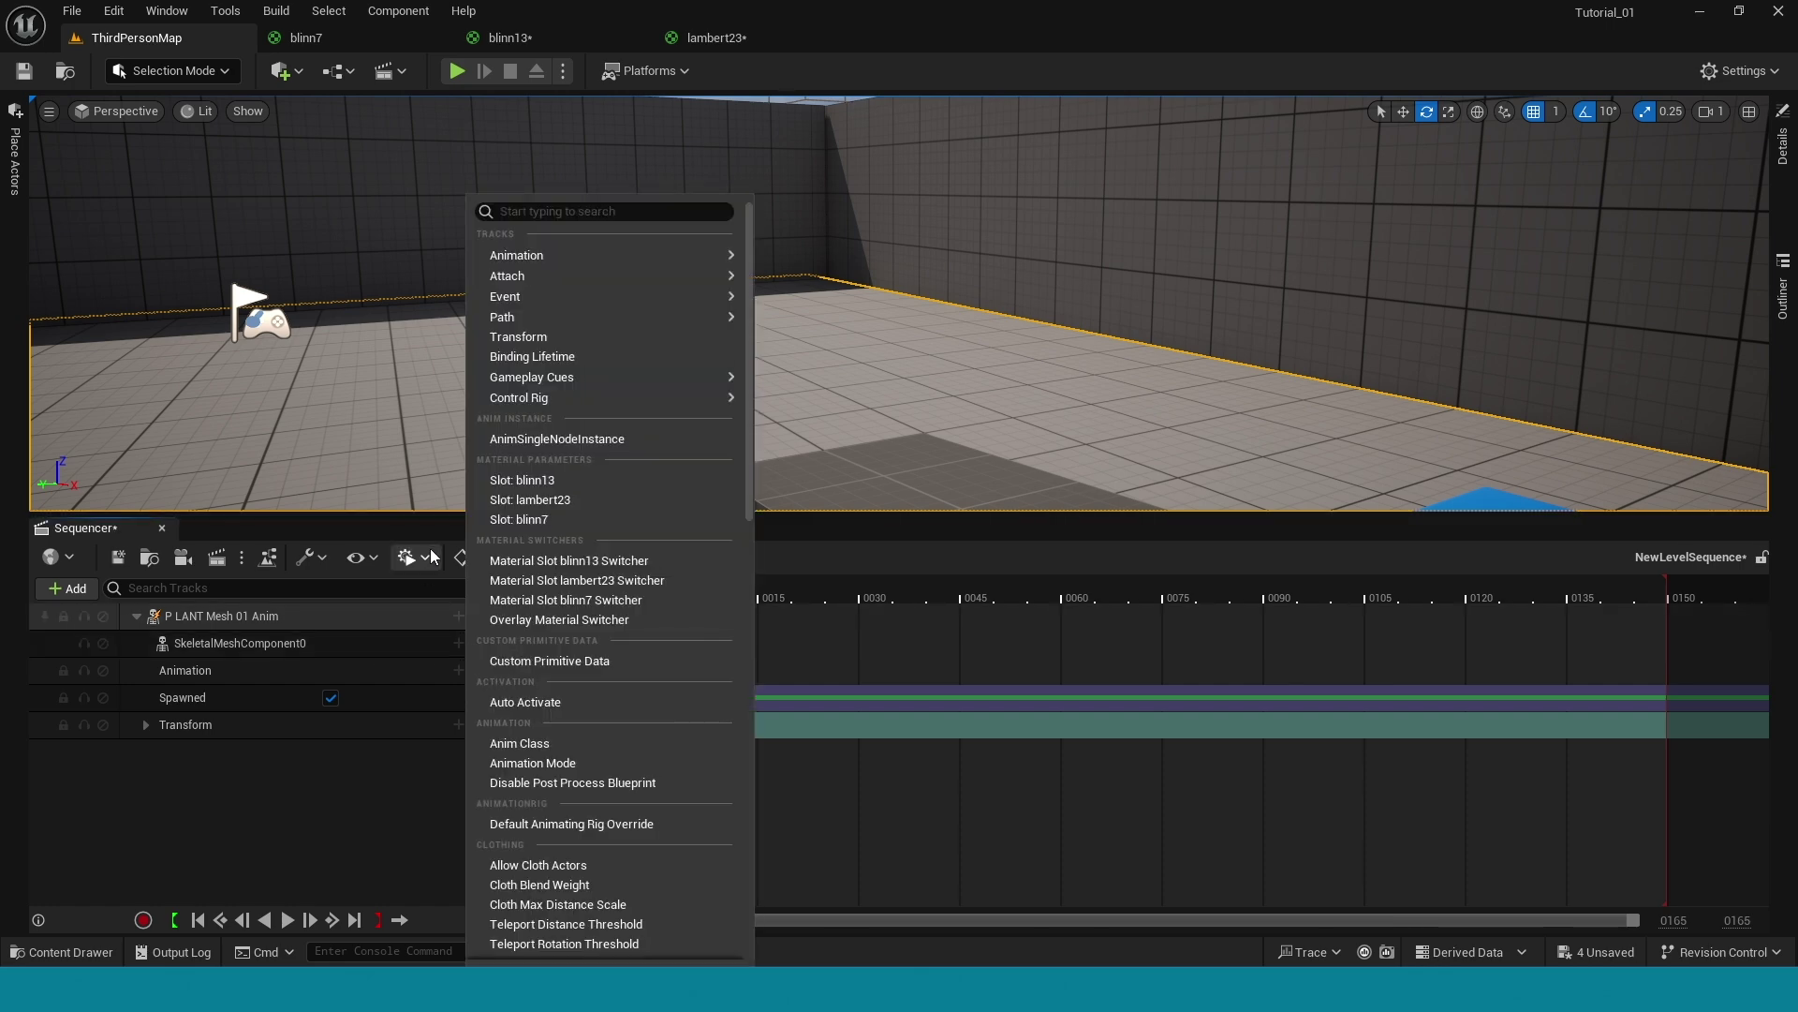
click(528, 521)
click(317, 667)
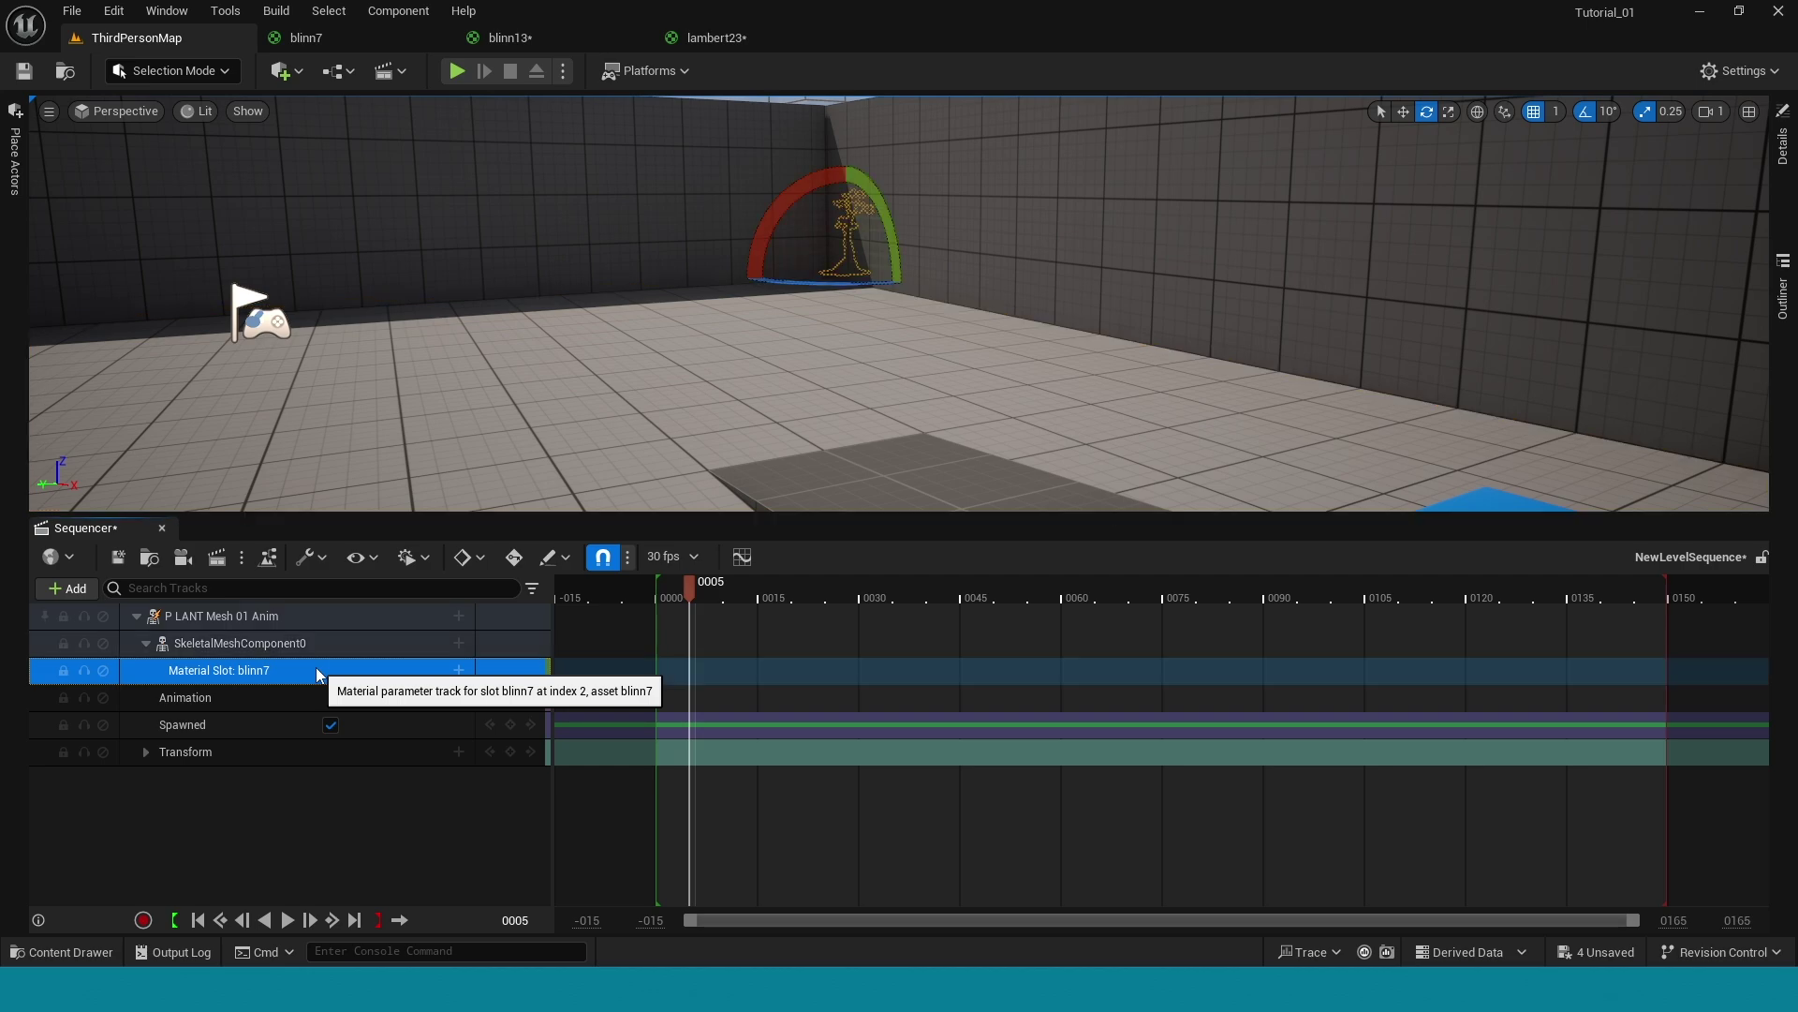
- Add the Glow parameter to the blinn7 slot track, with its first key at frame 5, and expand the track
key(w)
drag(806, 276, 610, 293)
drag(989, 254, 1148, 347)
mouse_move(1010, 342)
right_down()
mouse_move(1009, 291)
mouse_move(1077, 309)
mouse_move(1010, 342)
right_up()
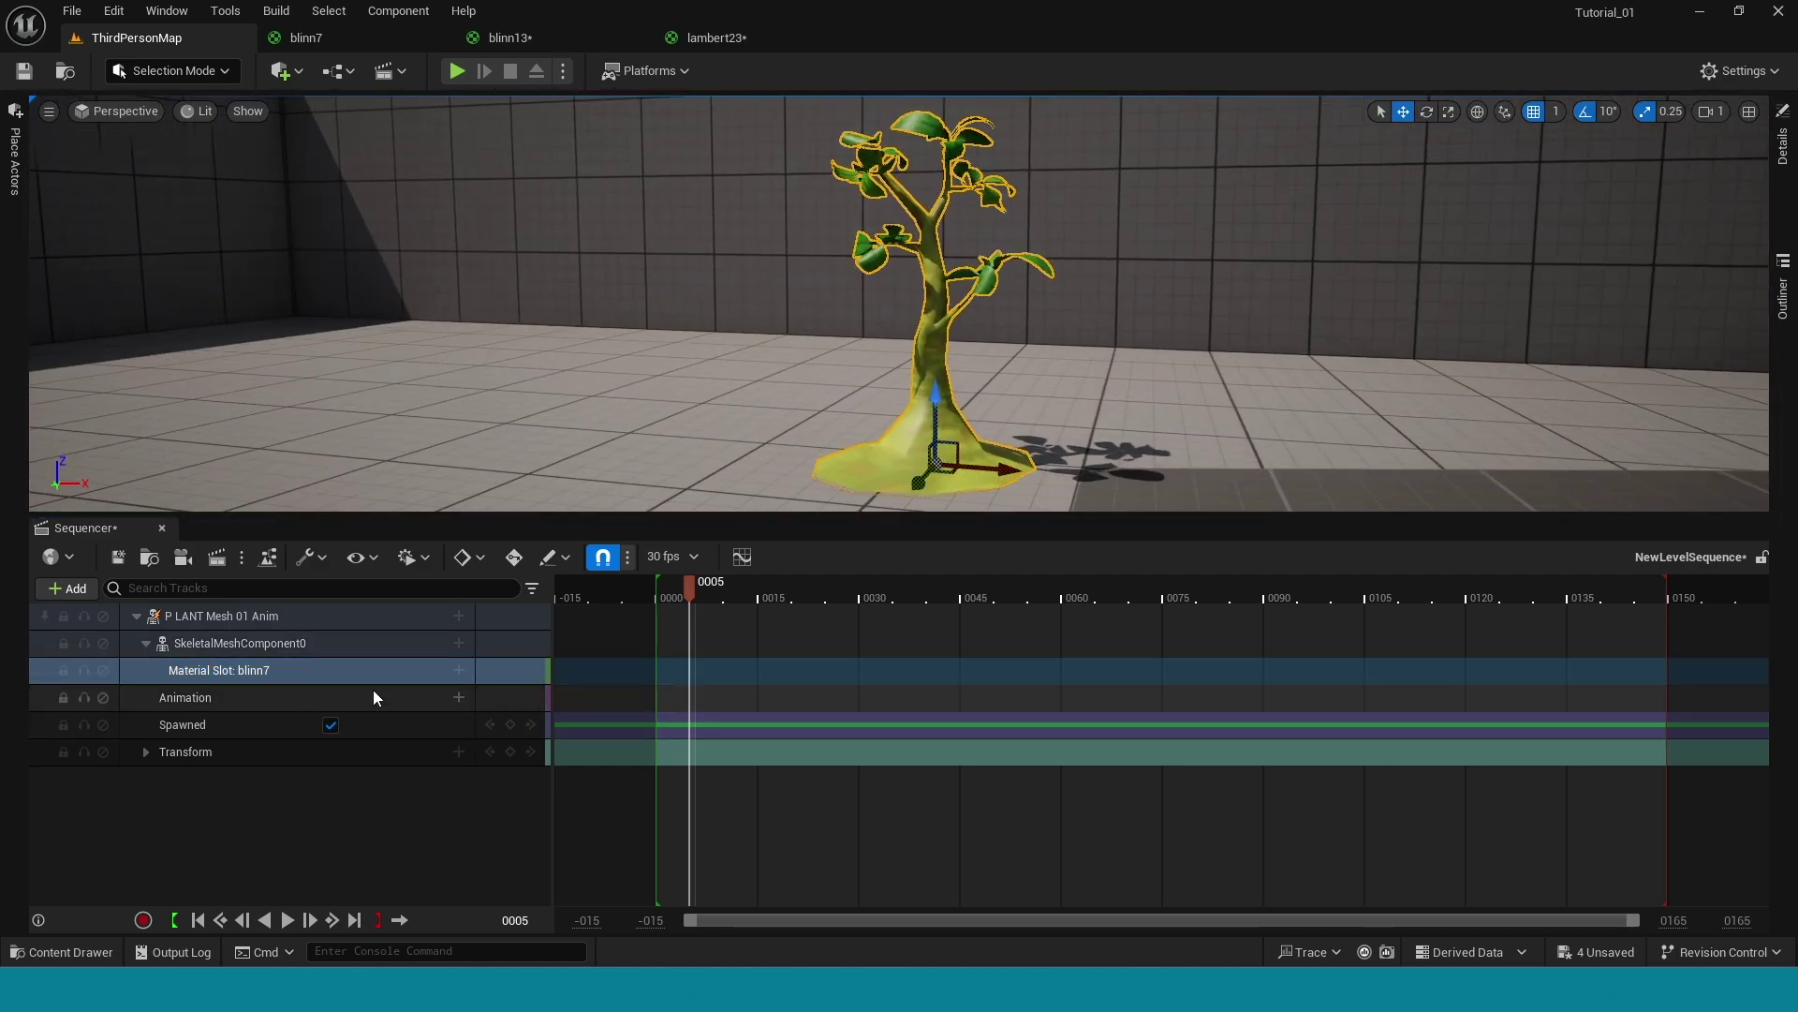
click(459, 670)
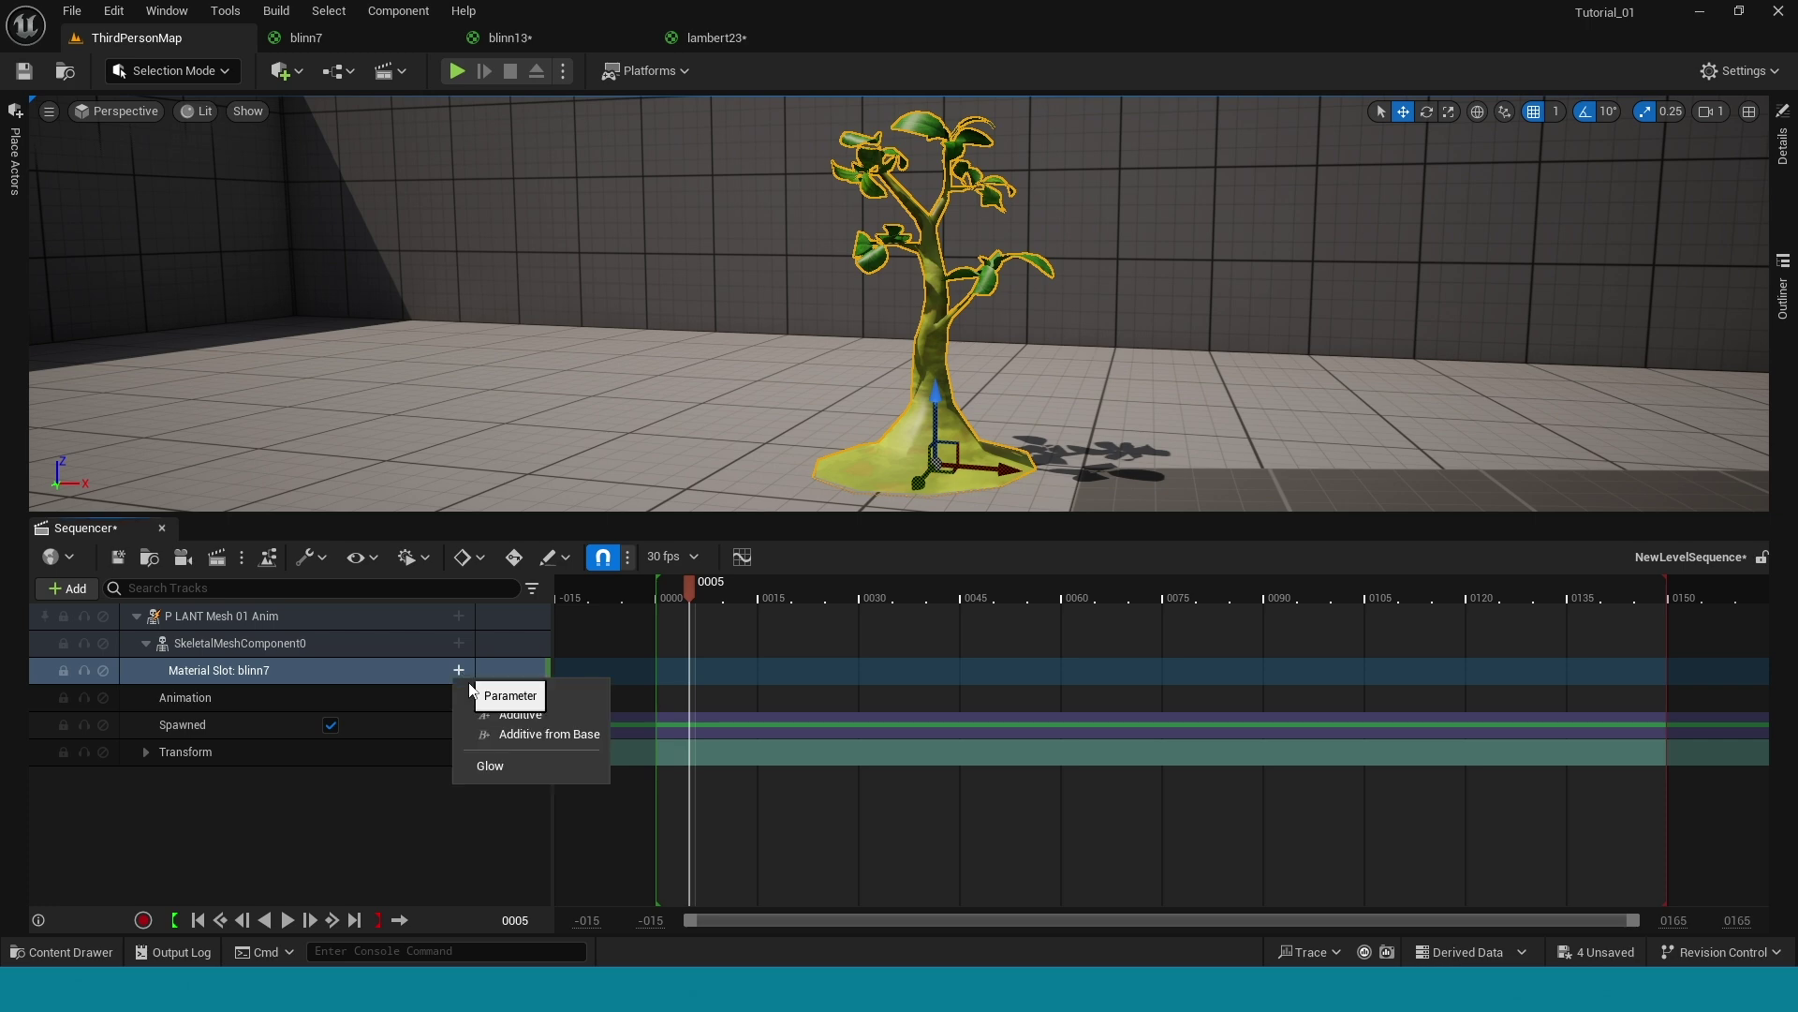
click(503, 770)
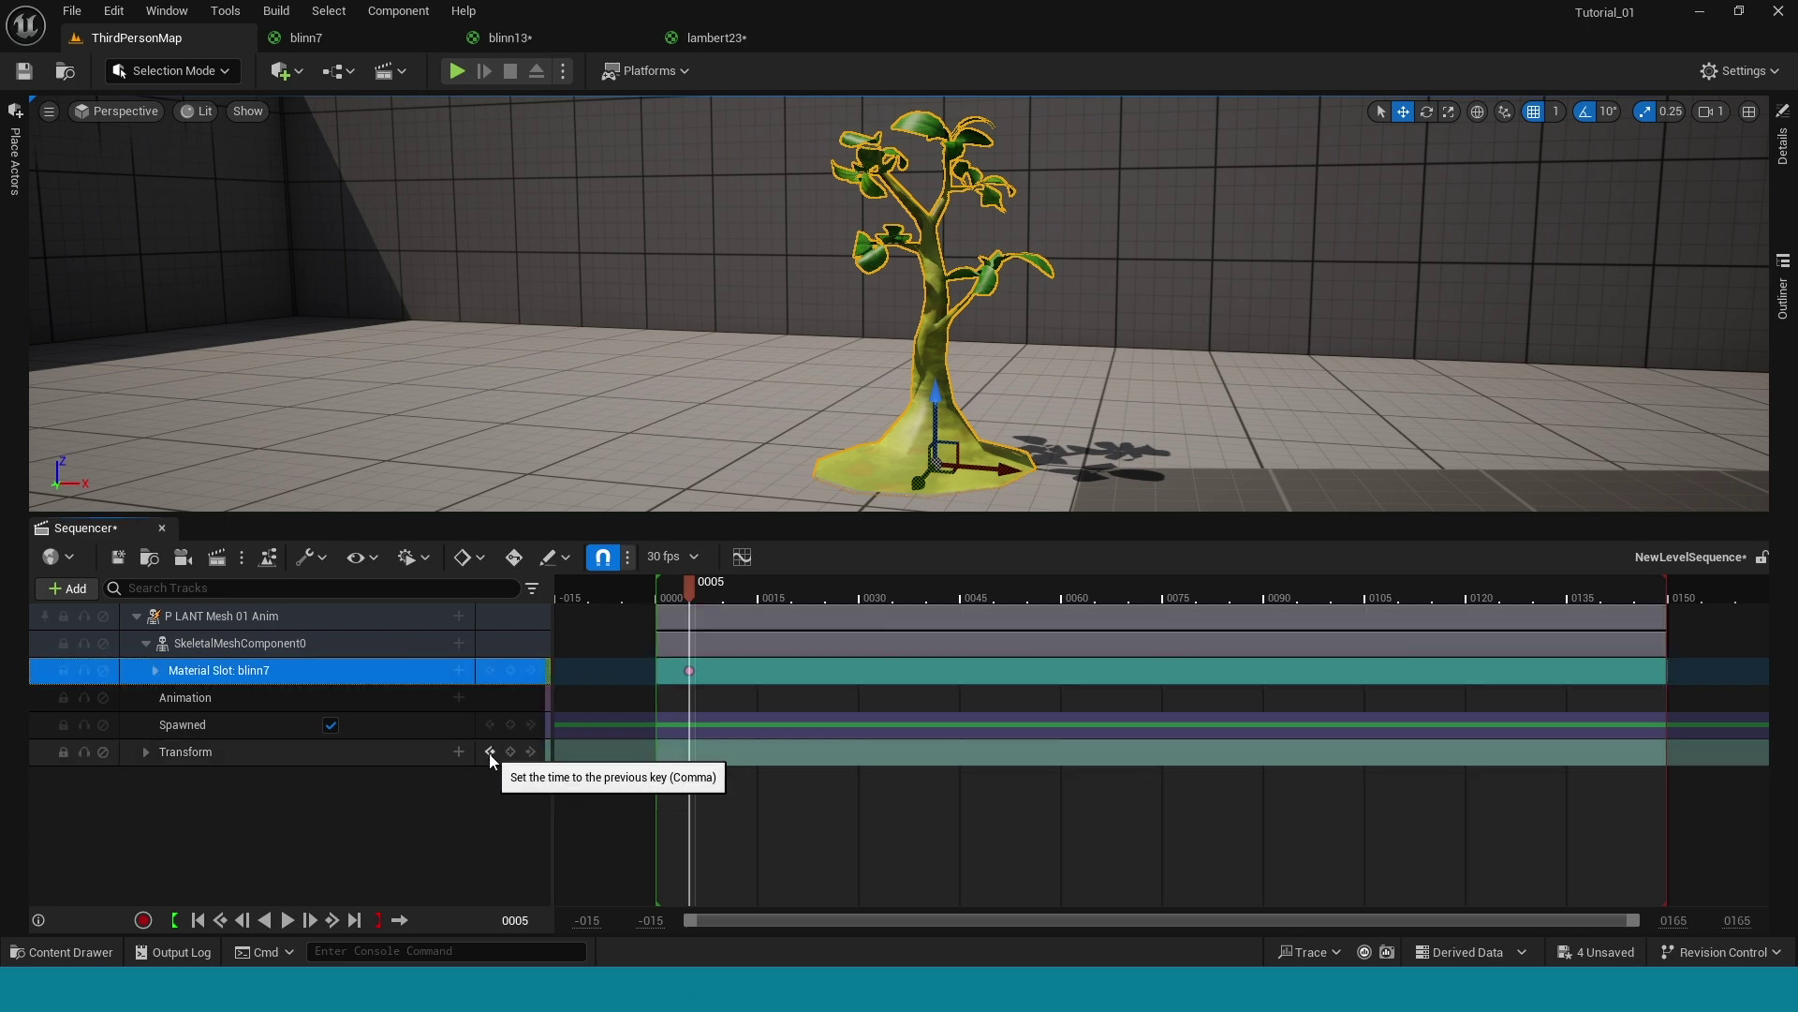
click(156, 671)
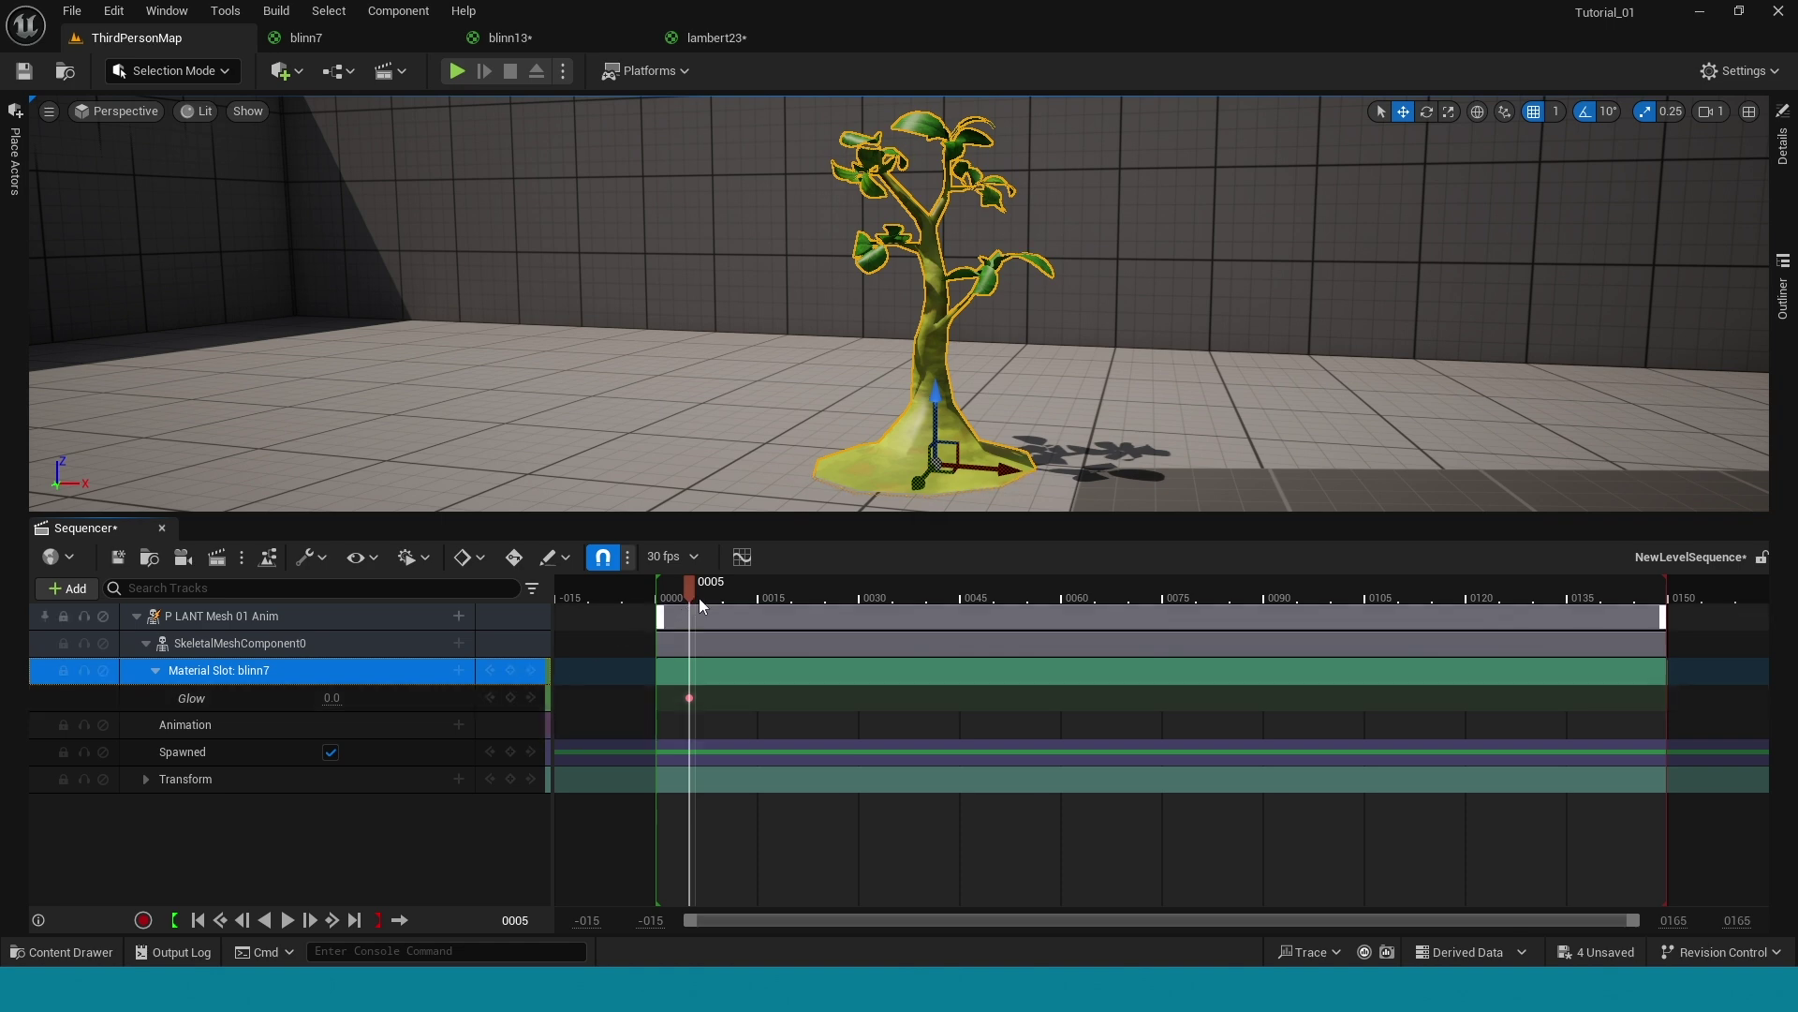
- Key the blinn7 Glow at frame 12, trying a value of 10 and settling on 3
drag(690, 588, 740, 597)
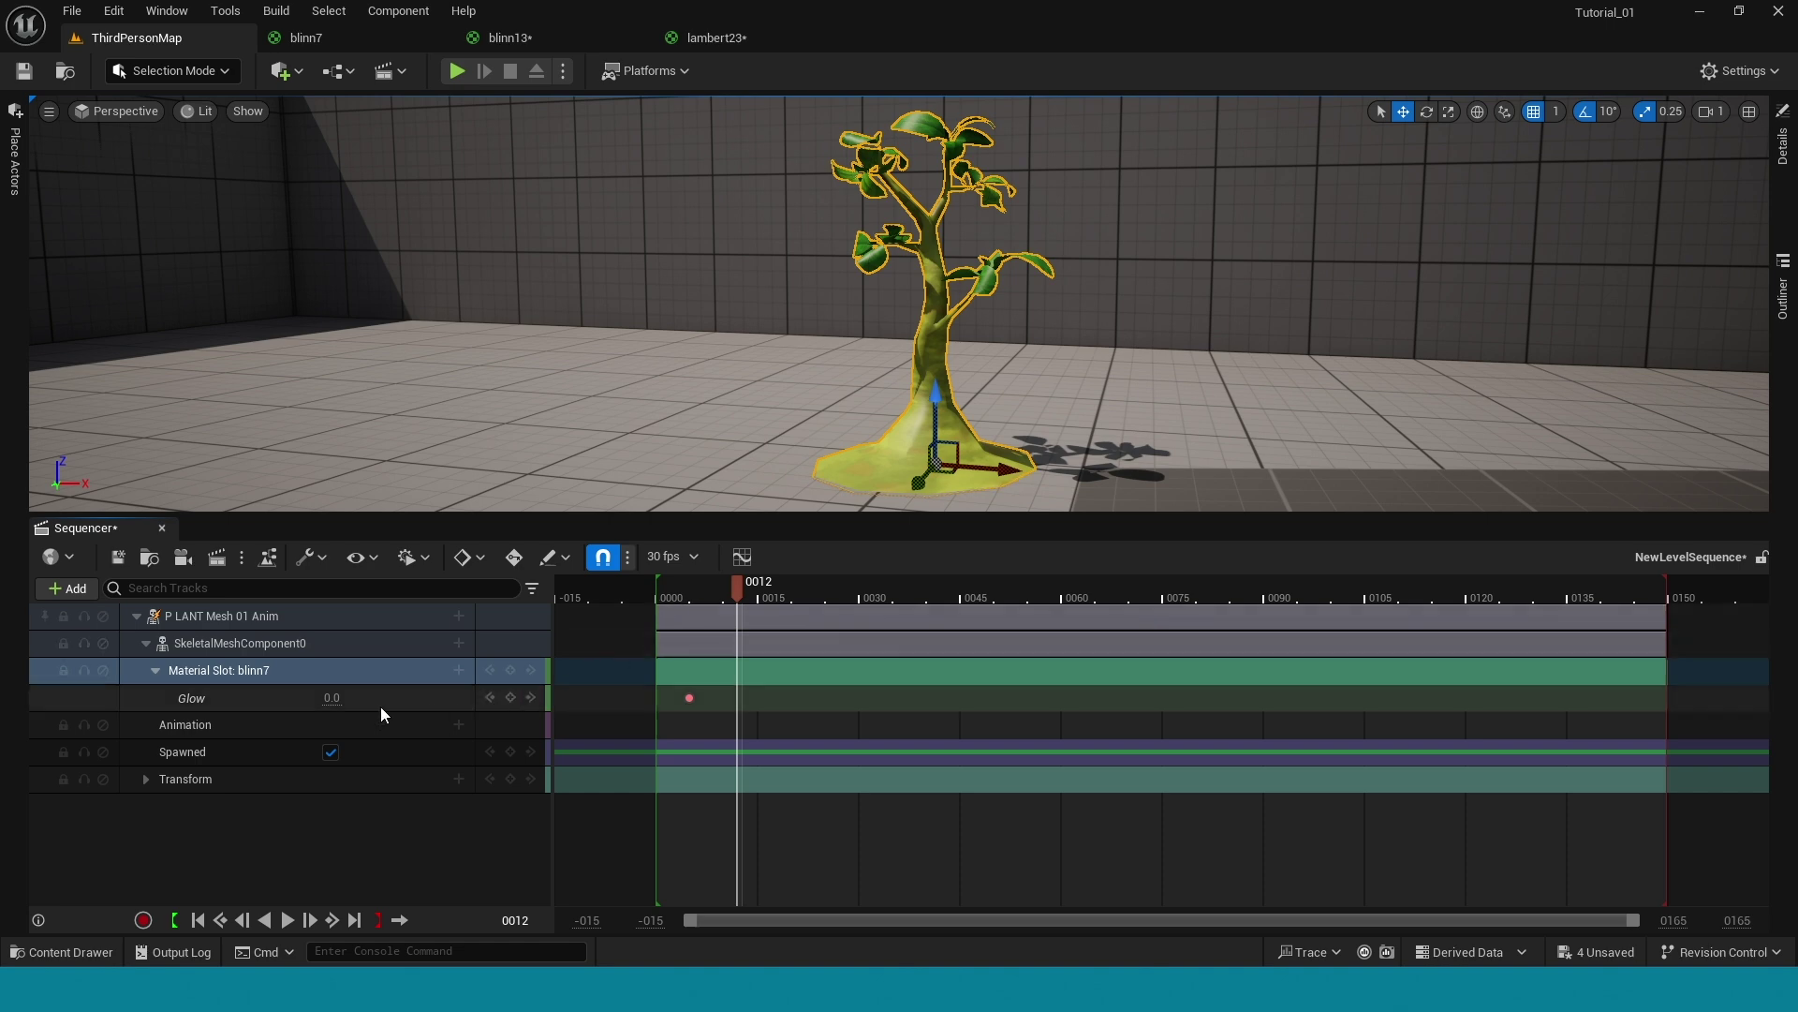
click(510, 698)
click(330, 698)
text(10)
key(Return)
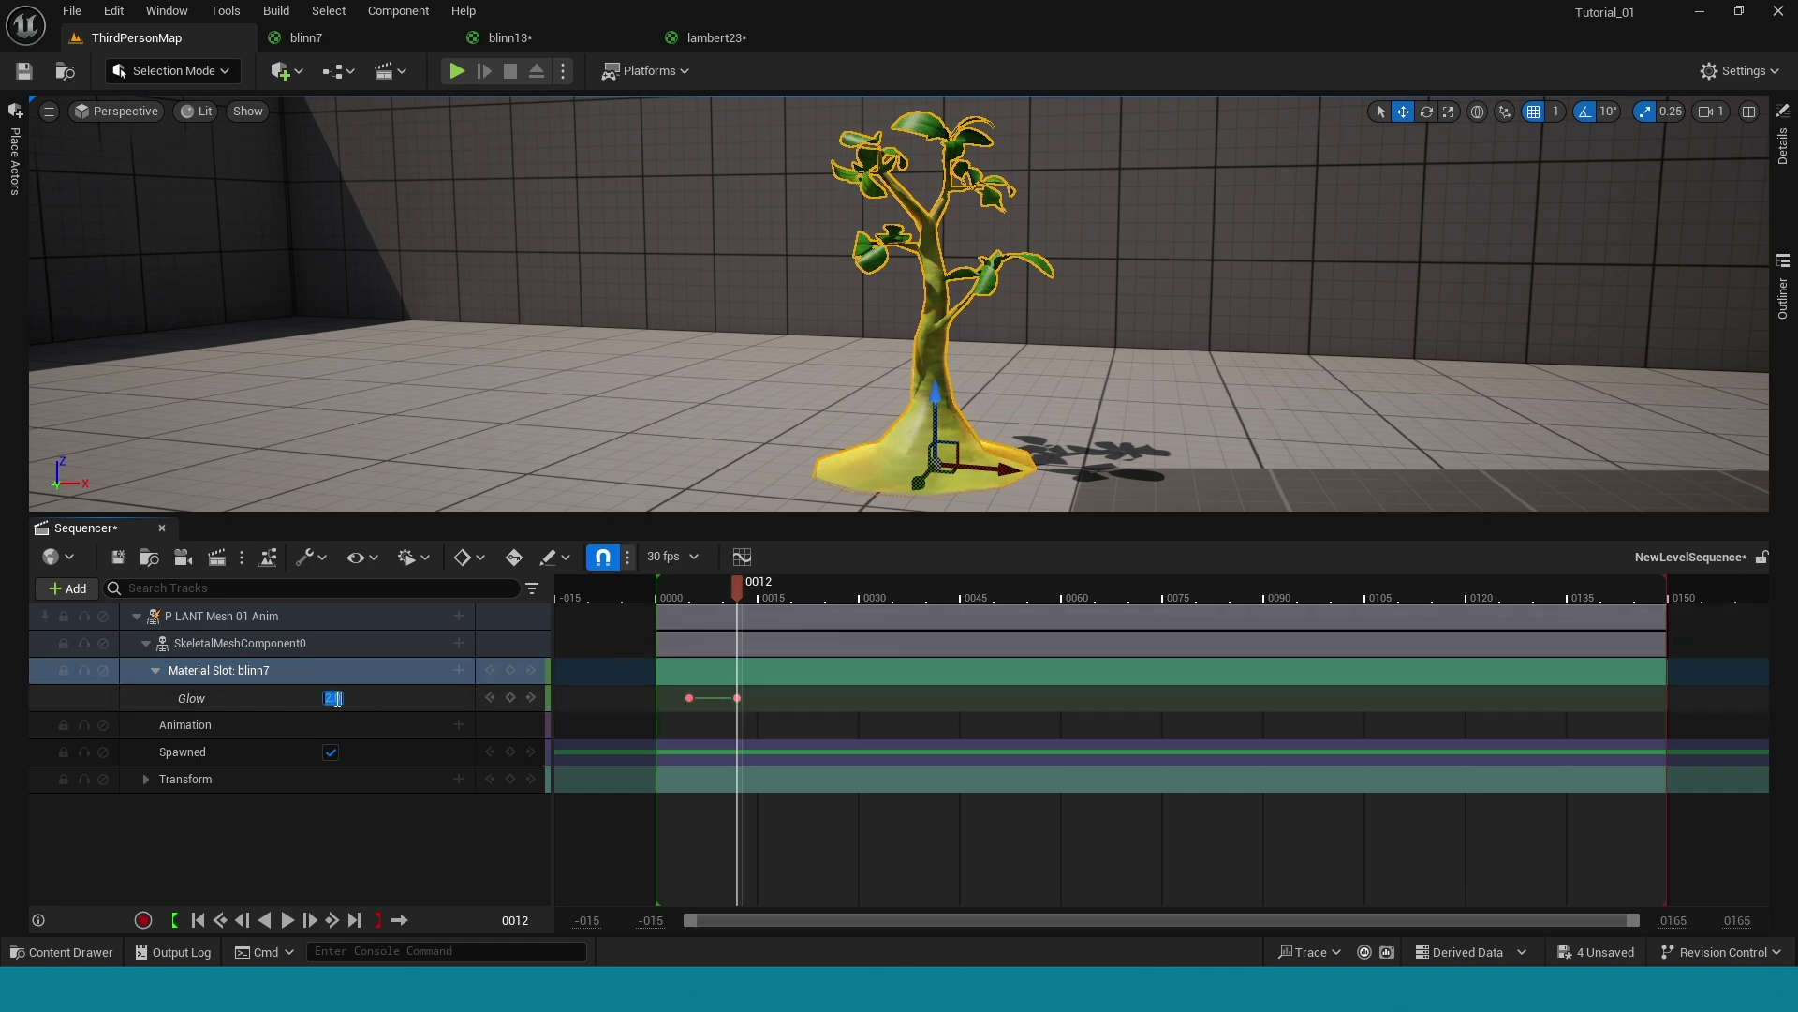
text(3)
key(Return)
- Hold the blinn7 Glow at 3 with a key at about frame 17 and key it to 0 at frame 23
right_drag(751, 589, 770, 599)
drag(777, 600, 828, 596)
click(510, 698)
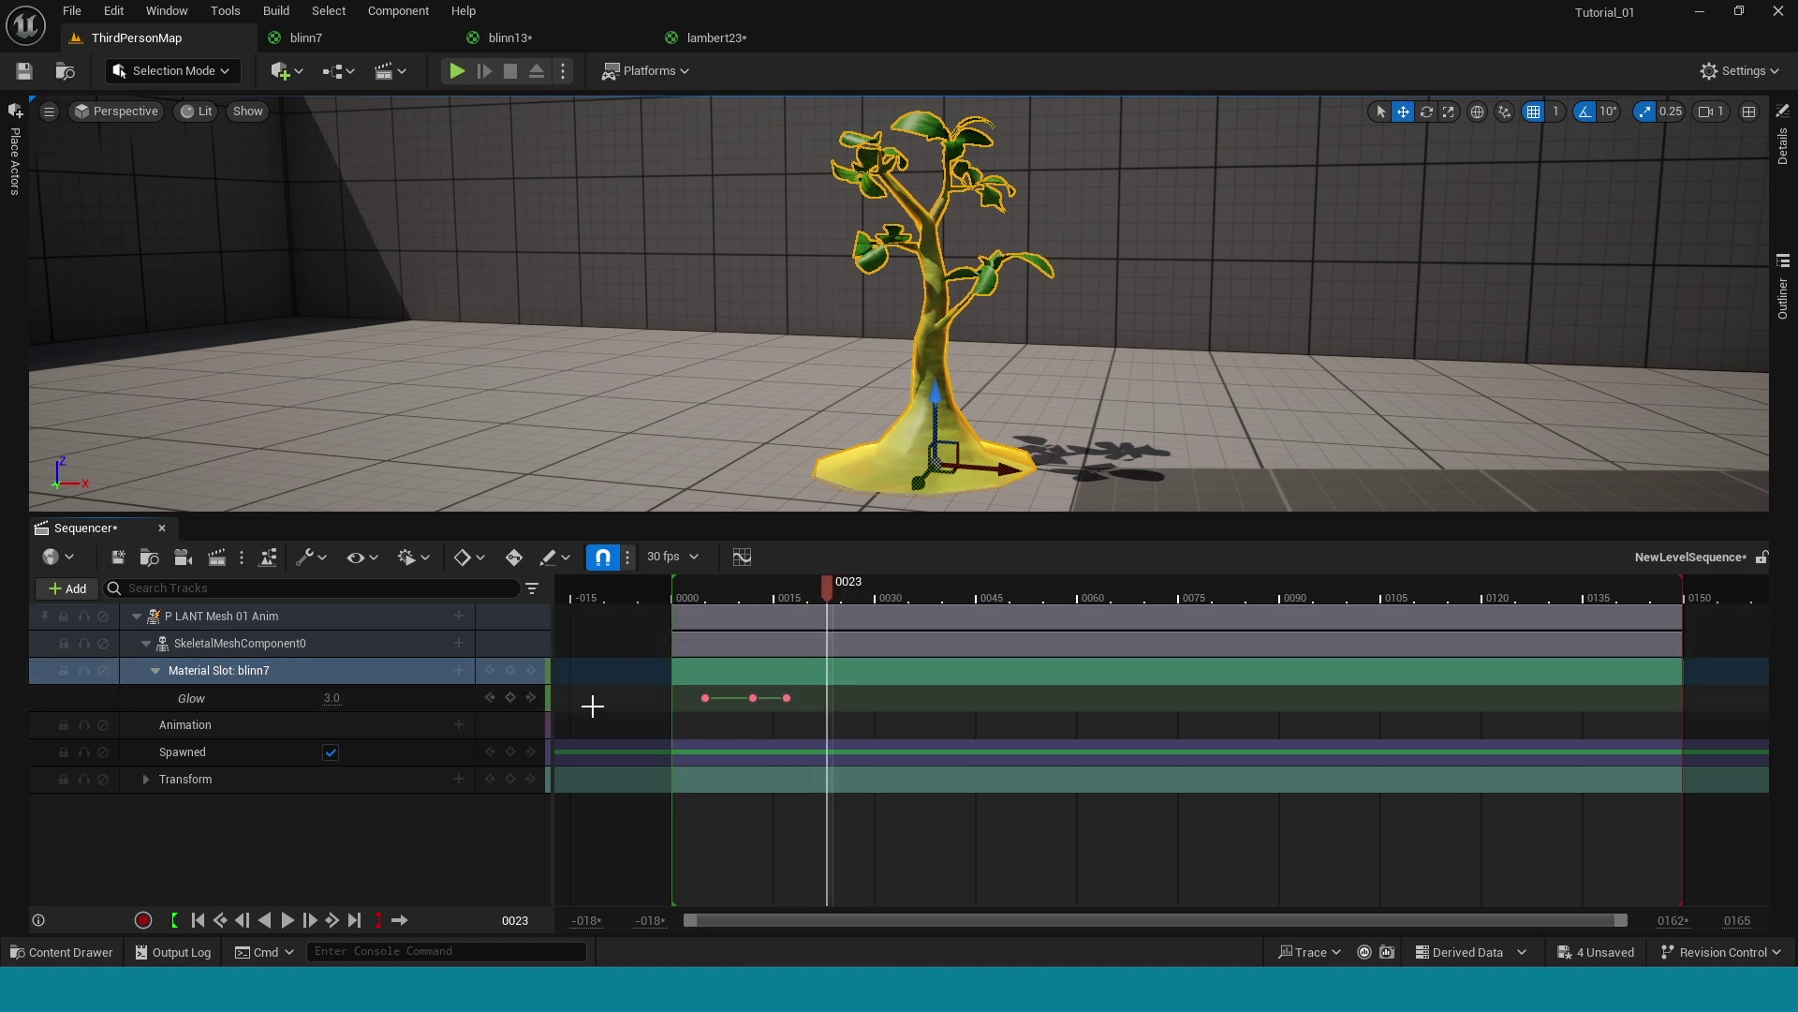
click(511, 697)
click(334, 699)
text(0)
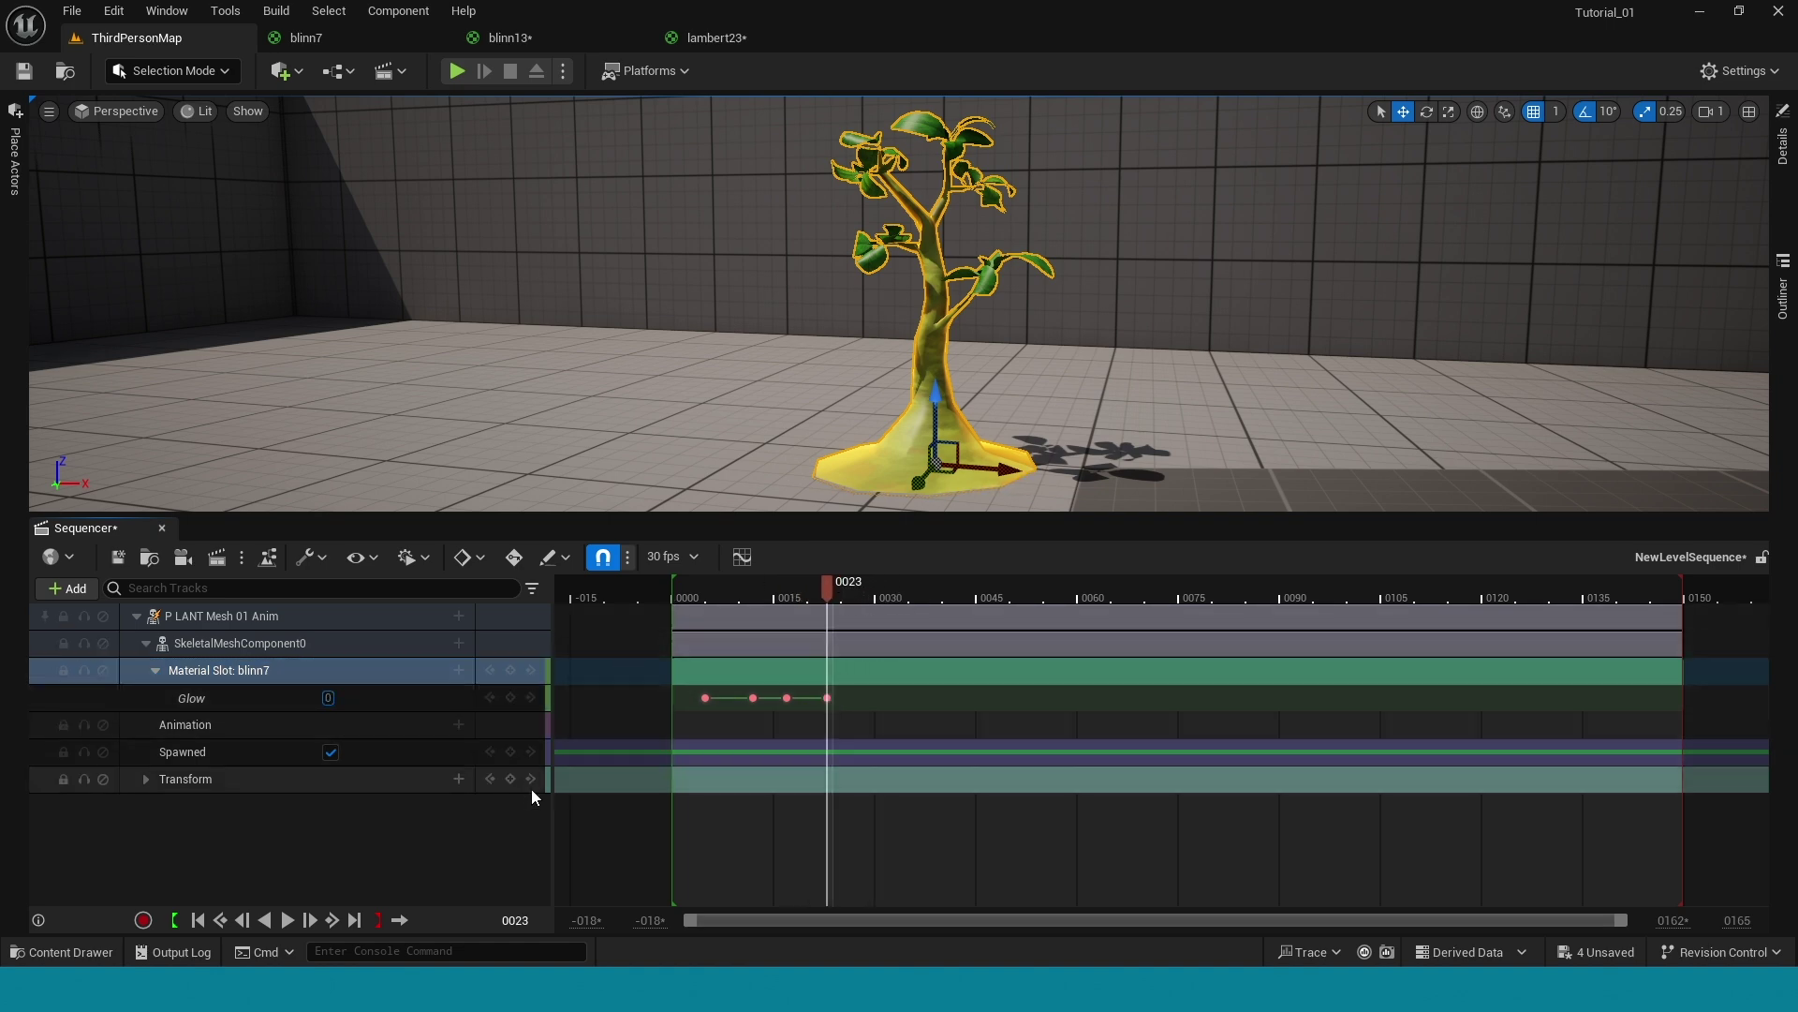
key(Return)
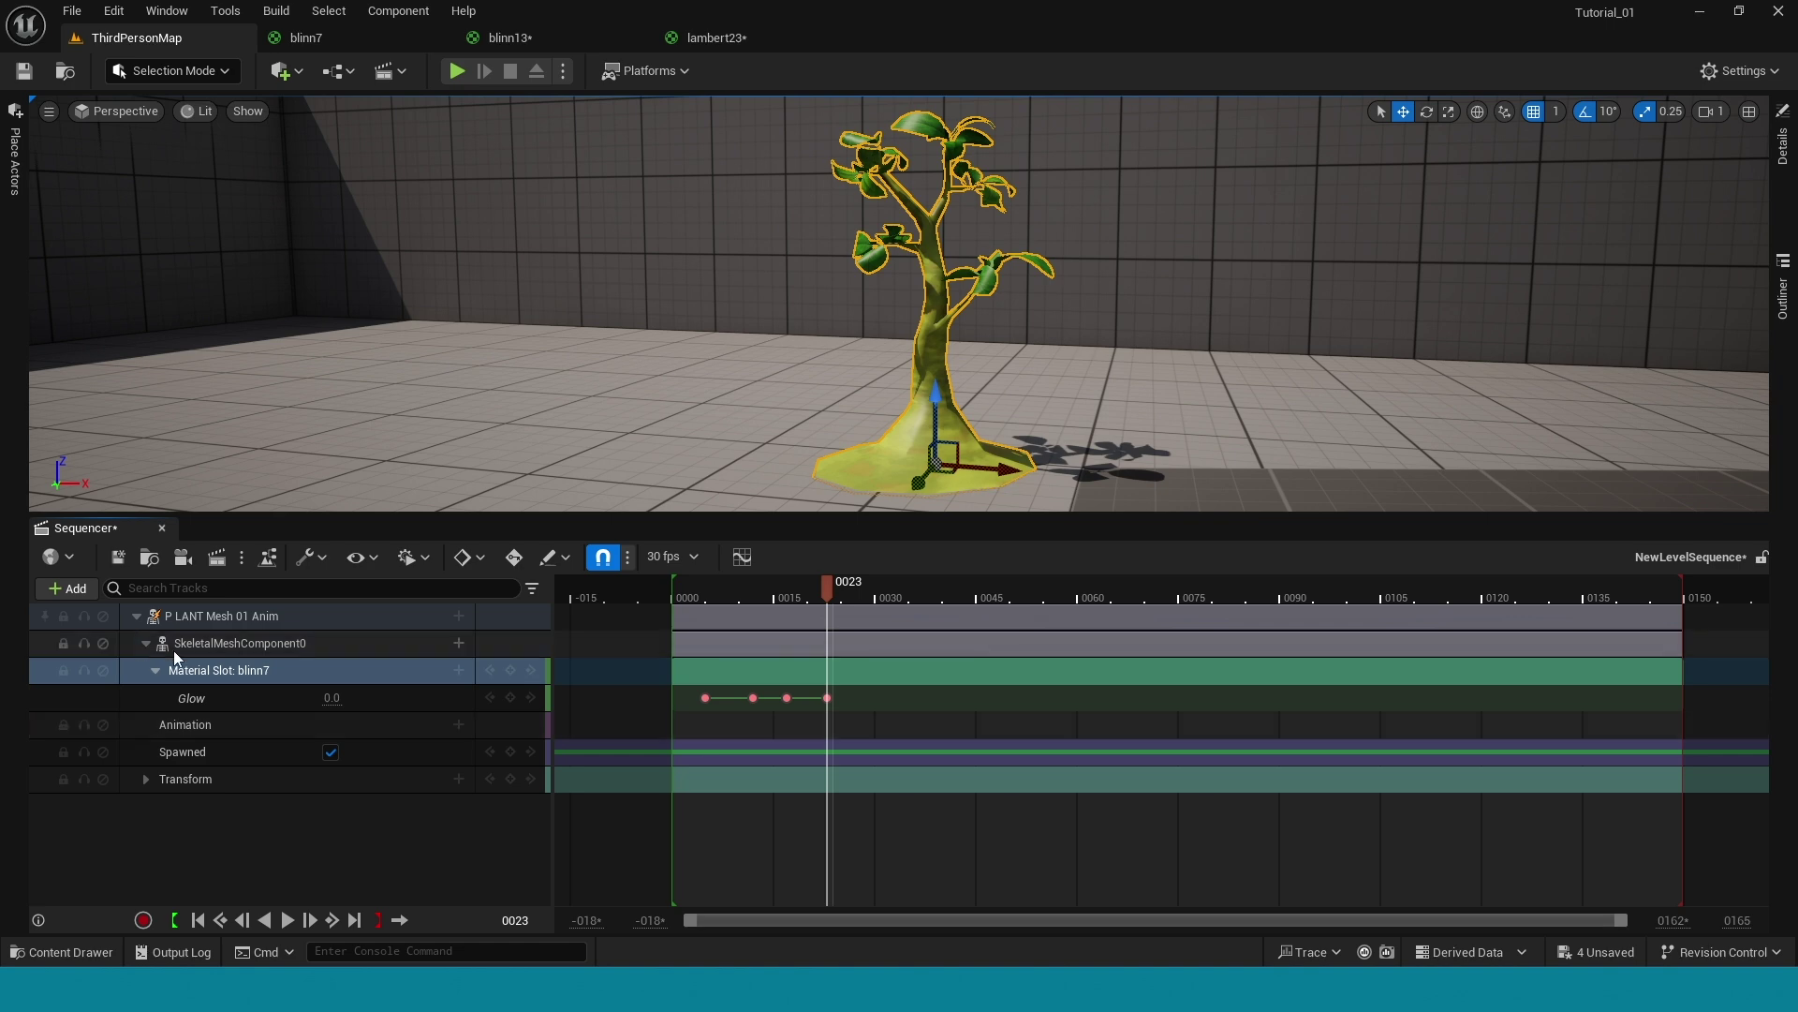
- Add a material track for slot lambert23 to the plant's mesh component, with a Glow parameter keyed at frame 20
click(459, 643)
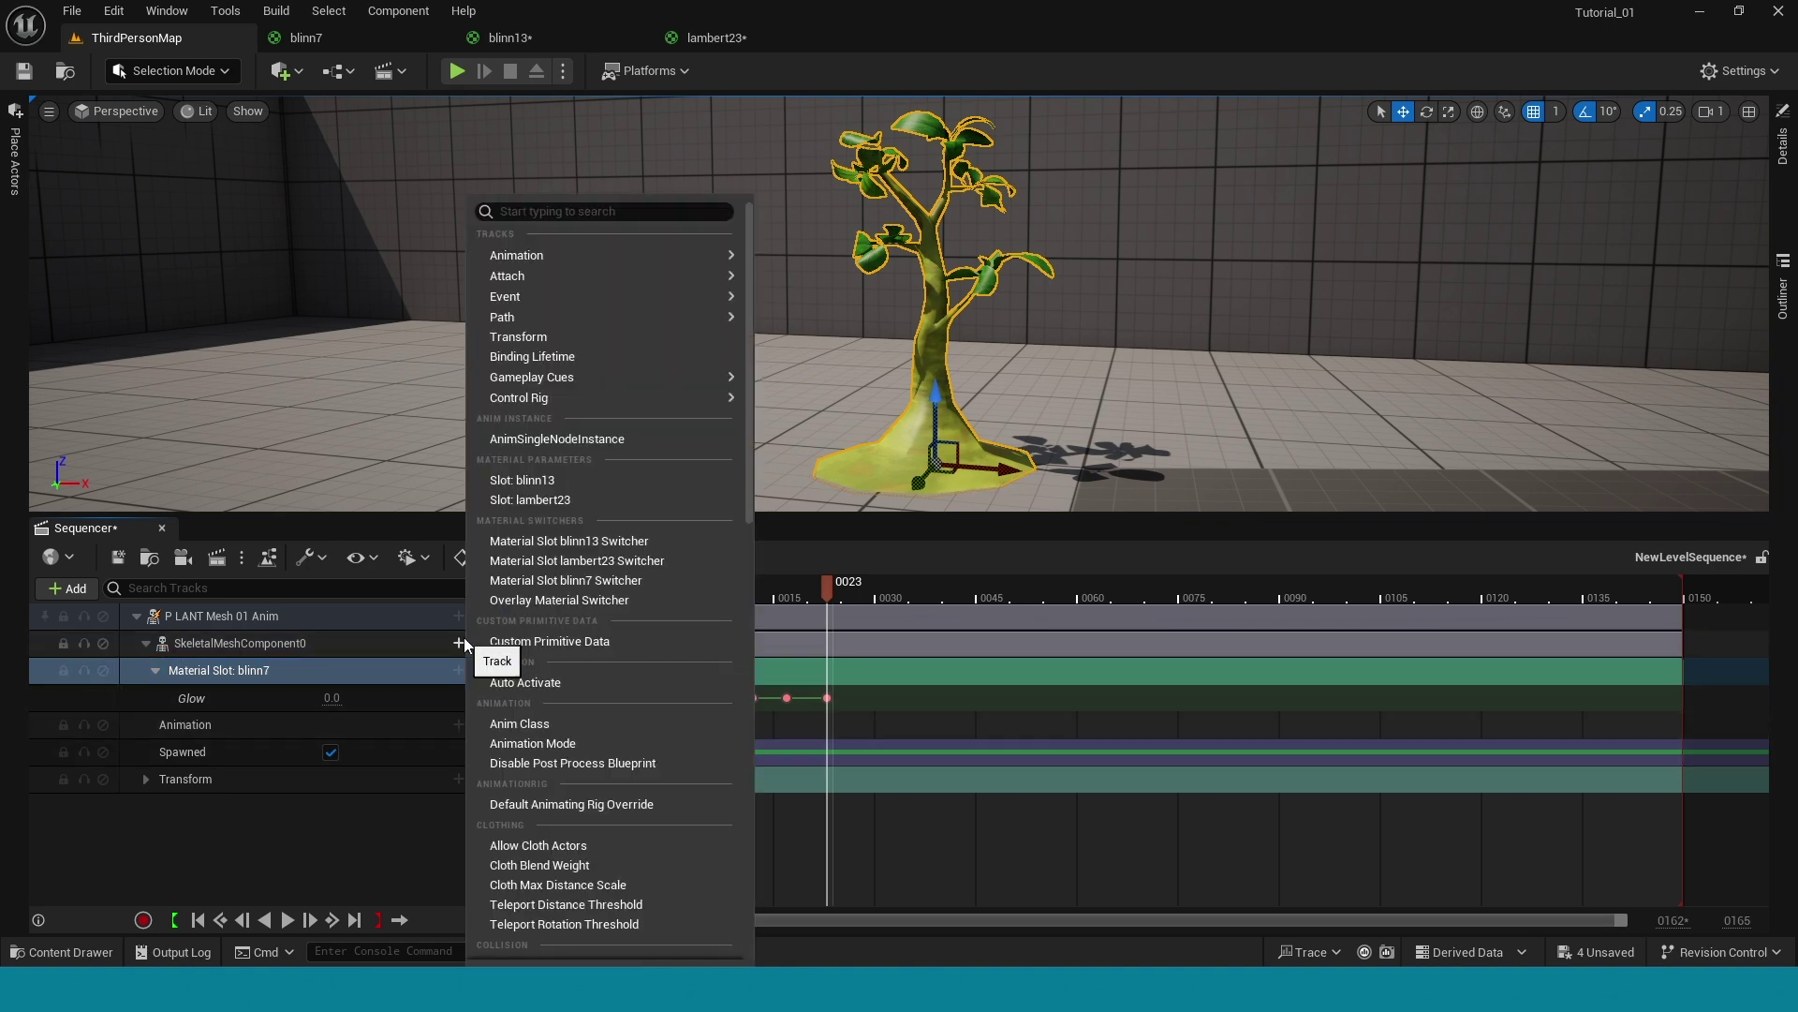
click(537, 500)
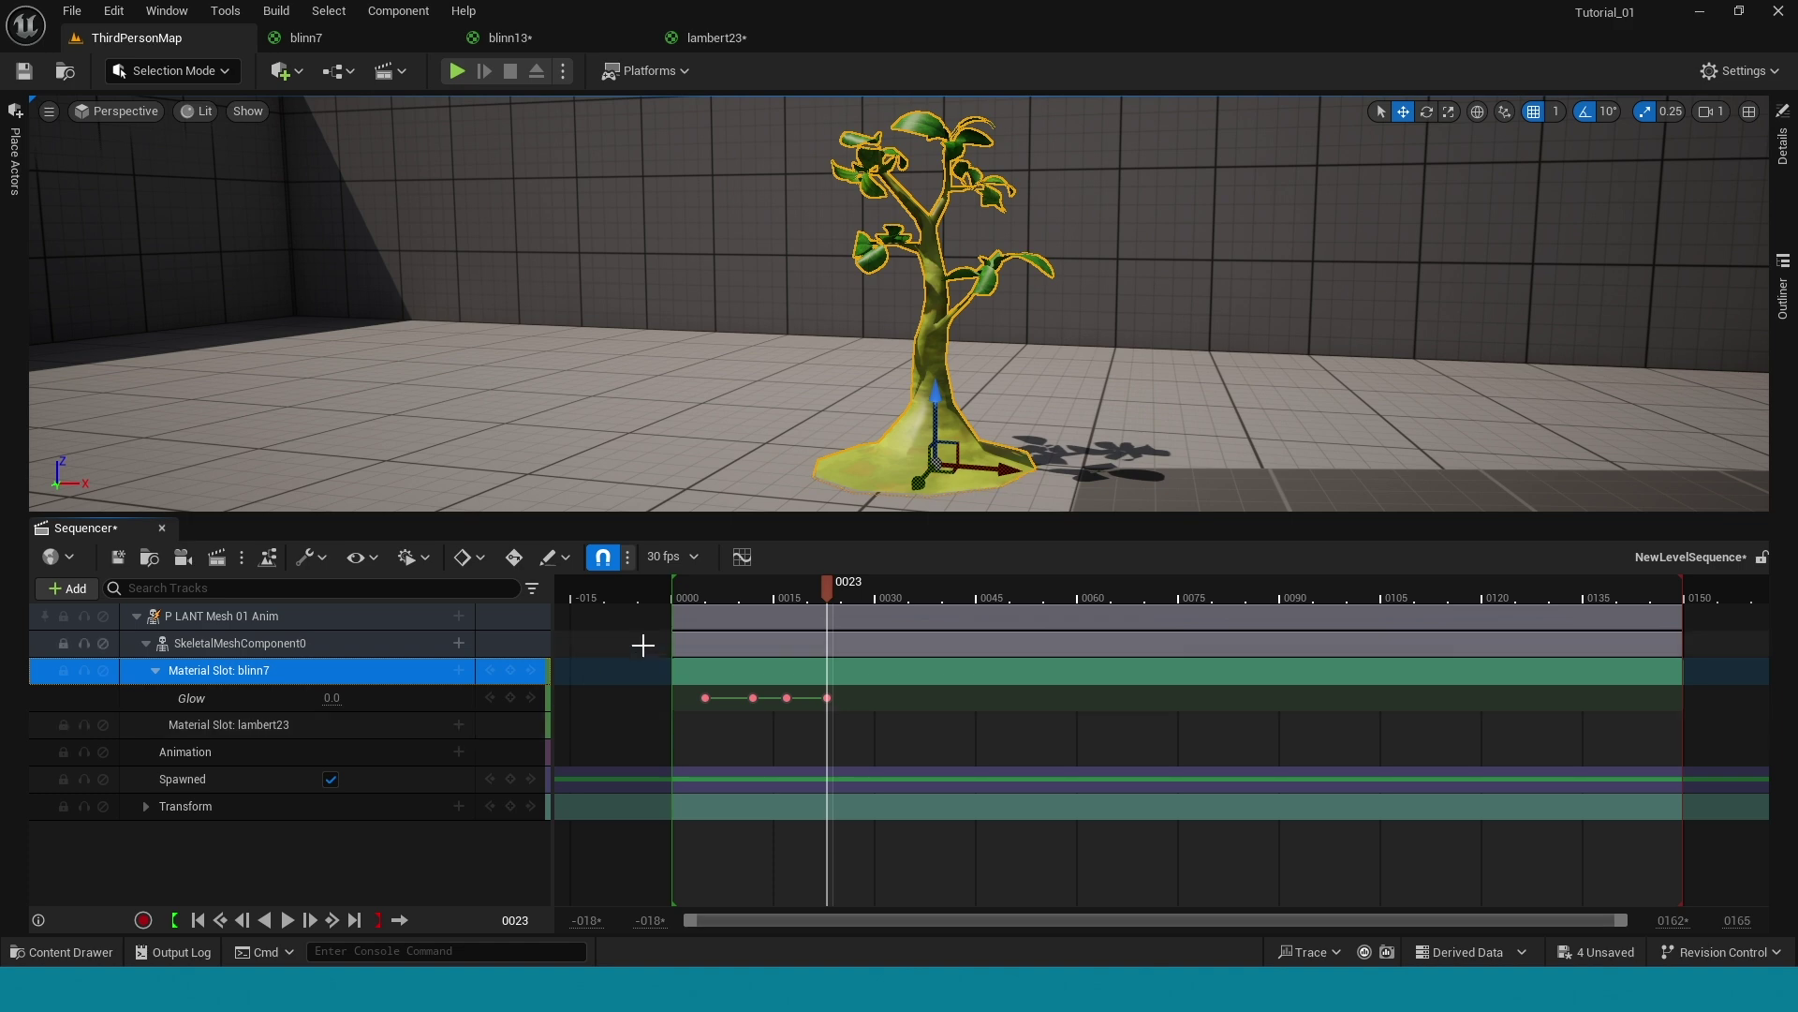
drag(830, 583, 808, 626)
click(805, 626)
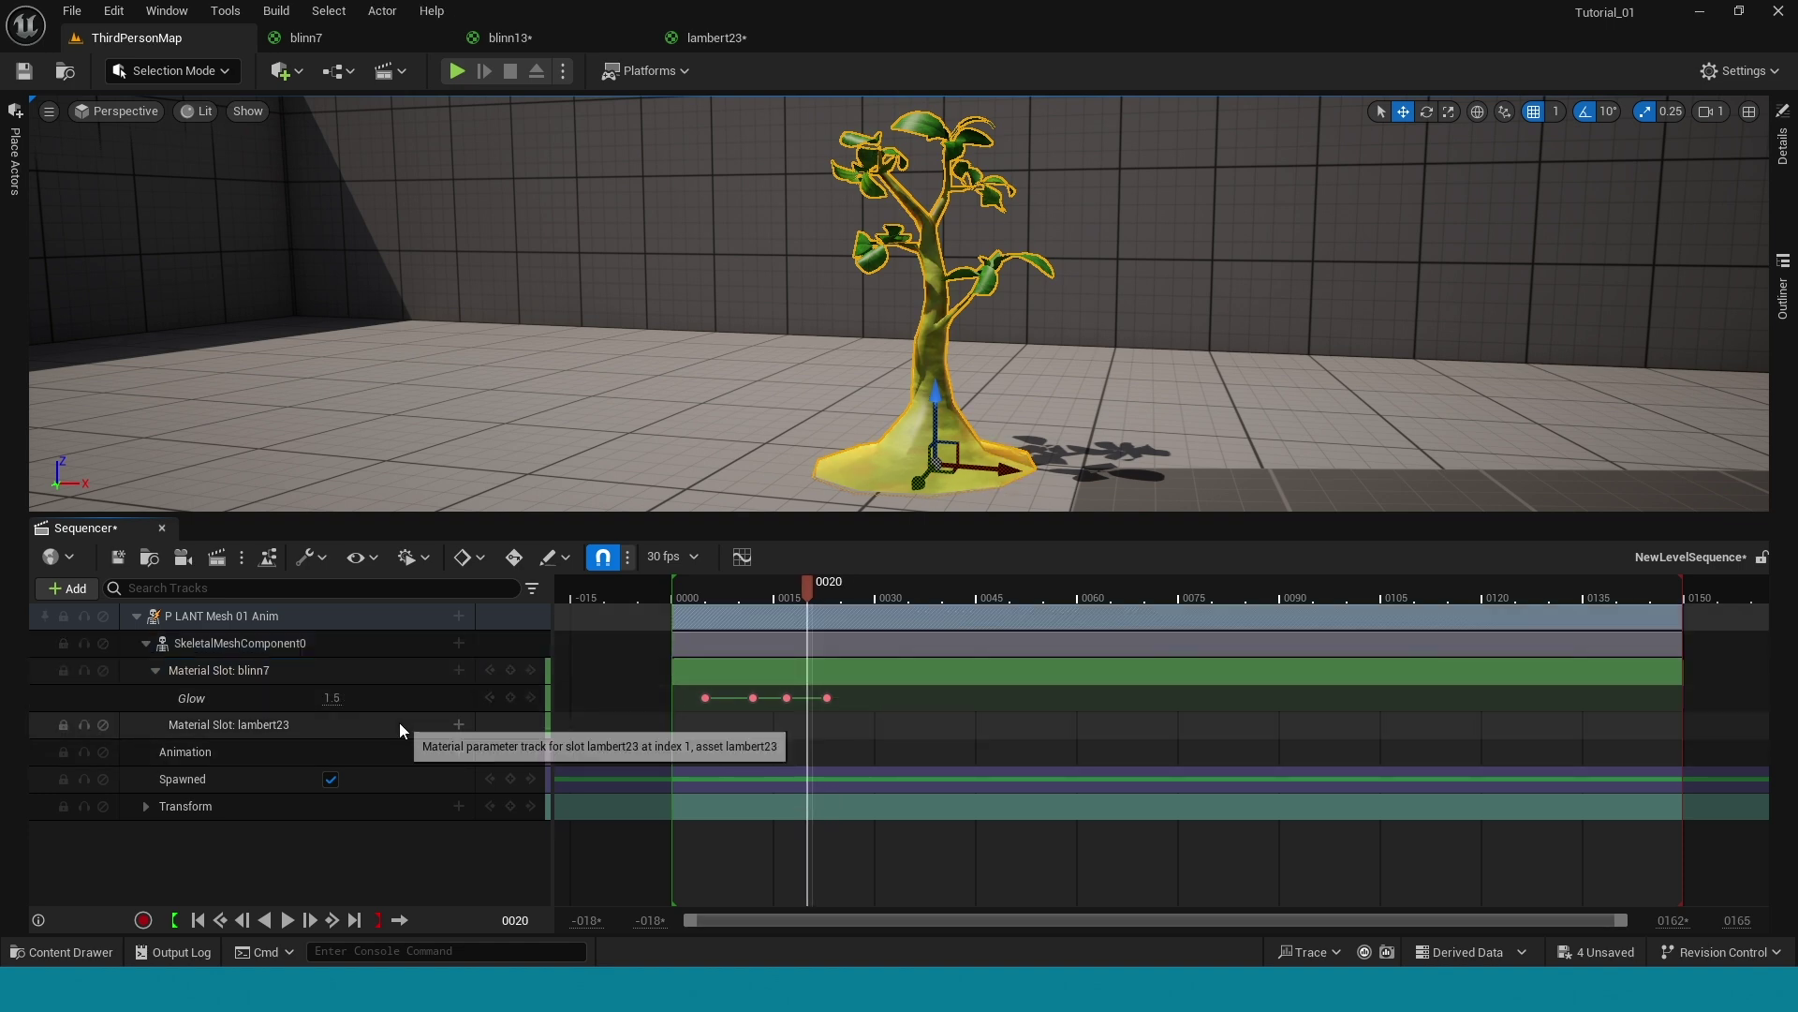
click(459, 725)
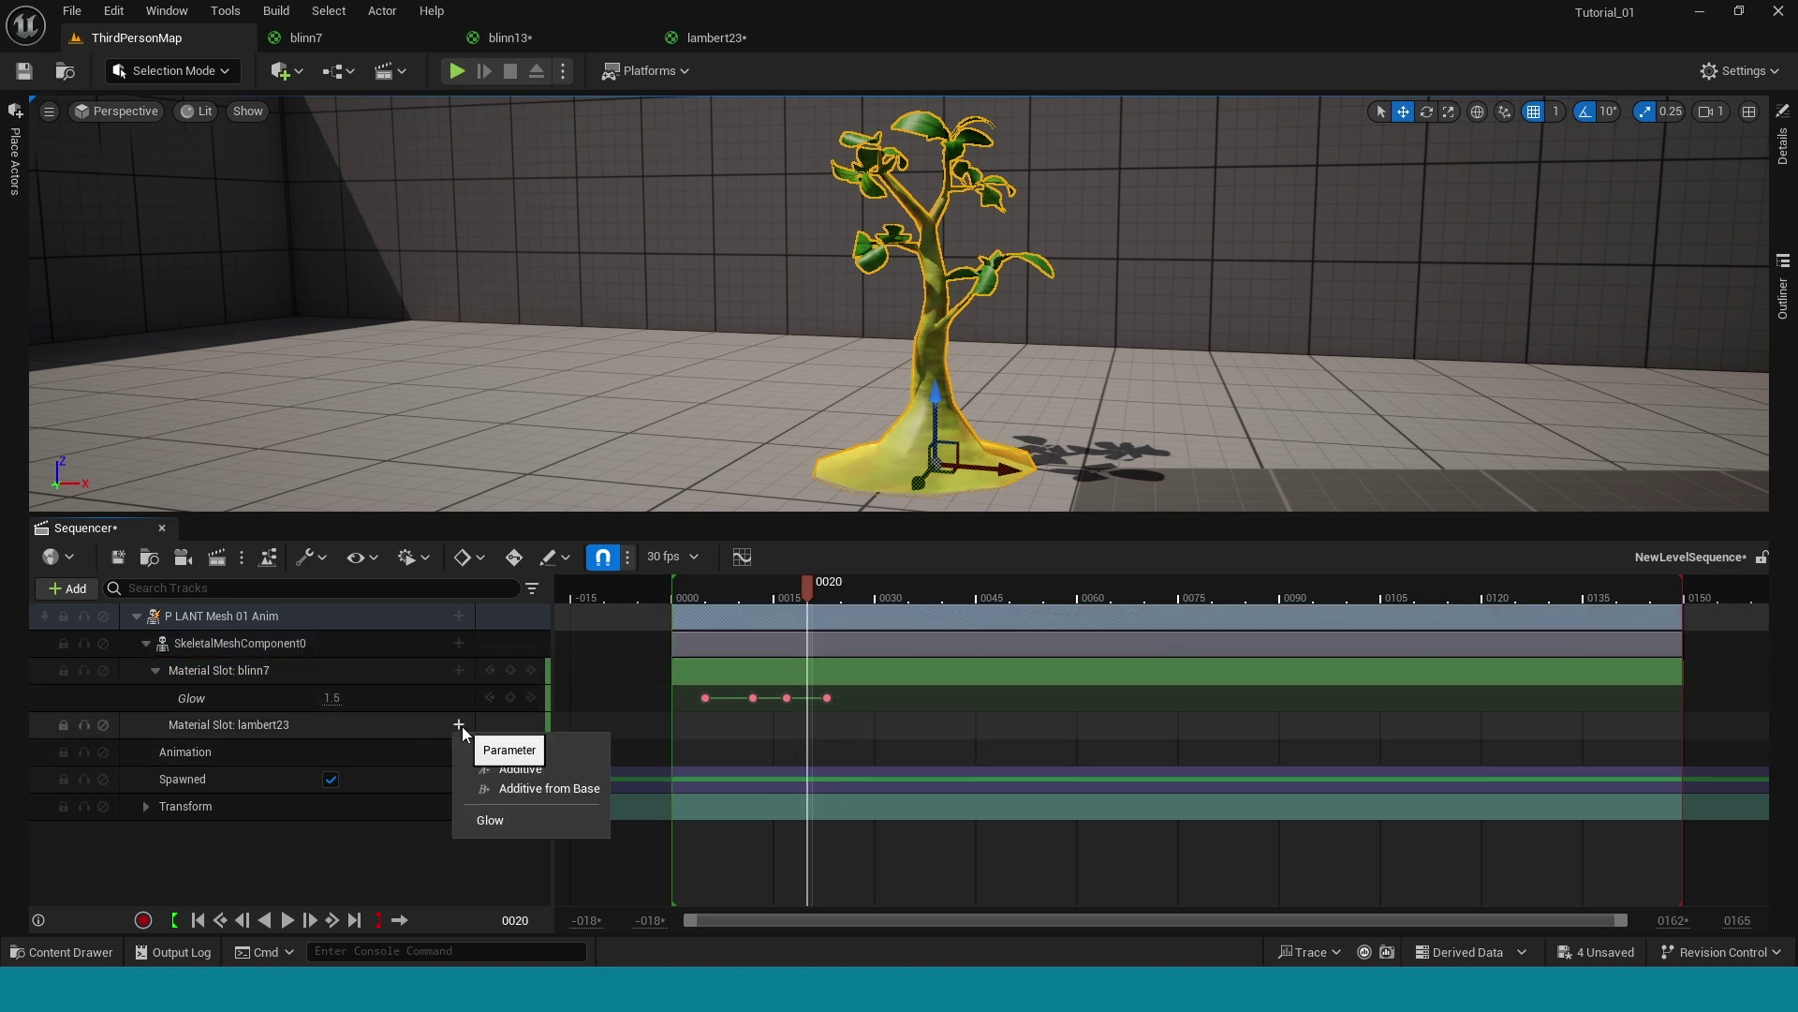
click(489, 819)
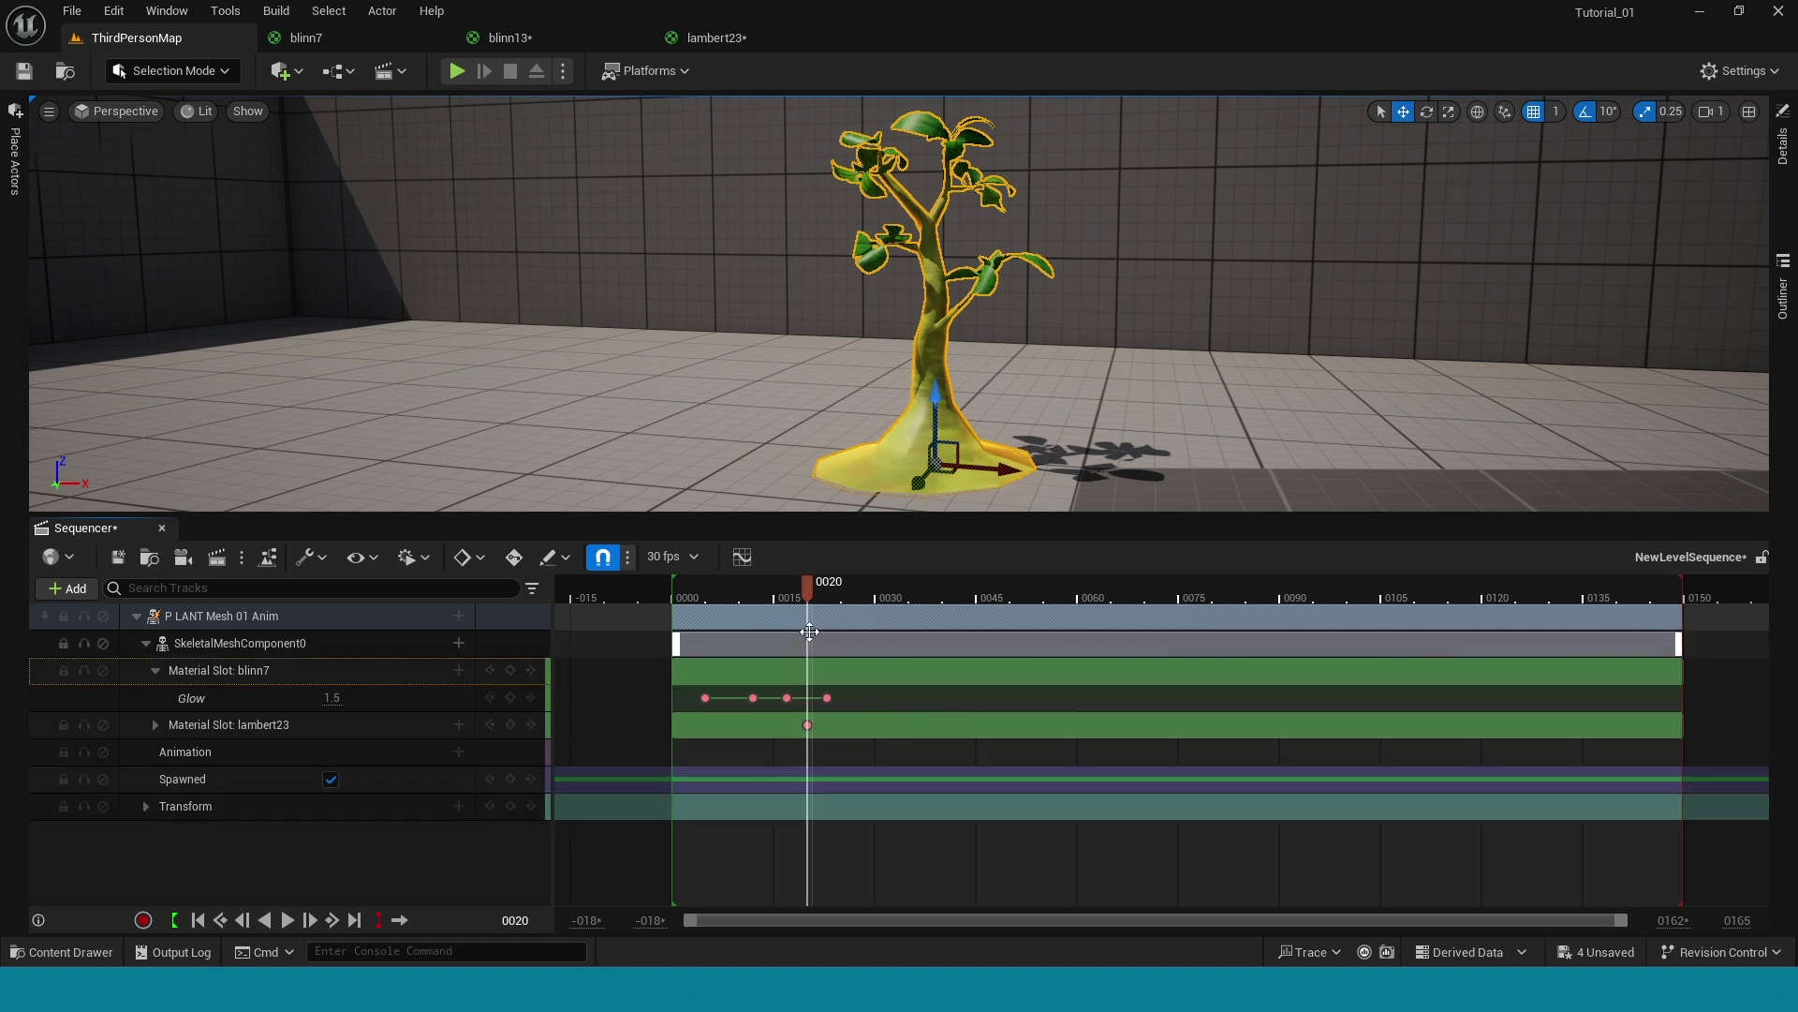
- Key the lambert23 Glow parameter at frame 30 with a value of 5
drag(806, 587, 875, 599)
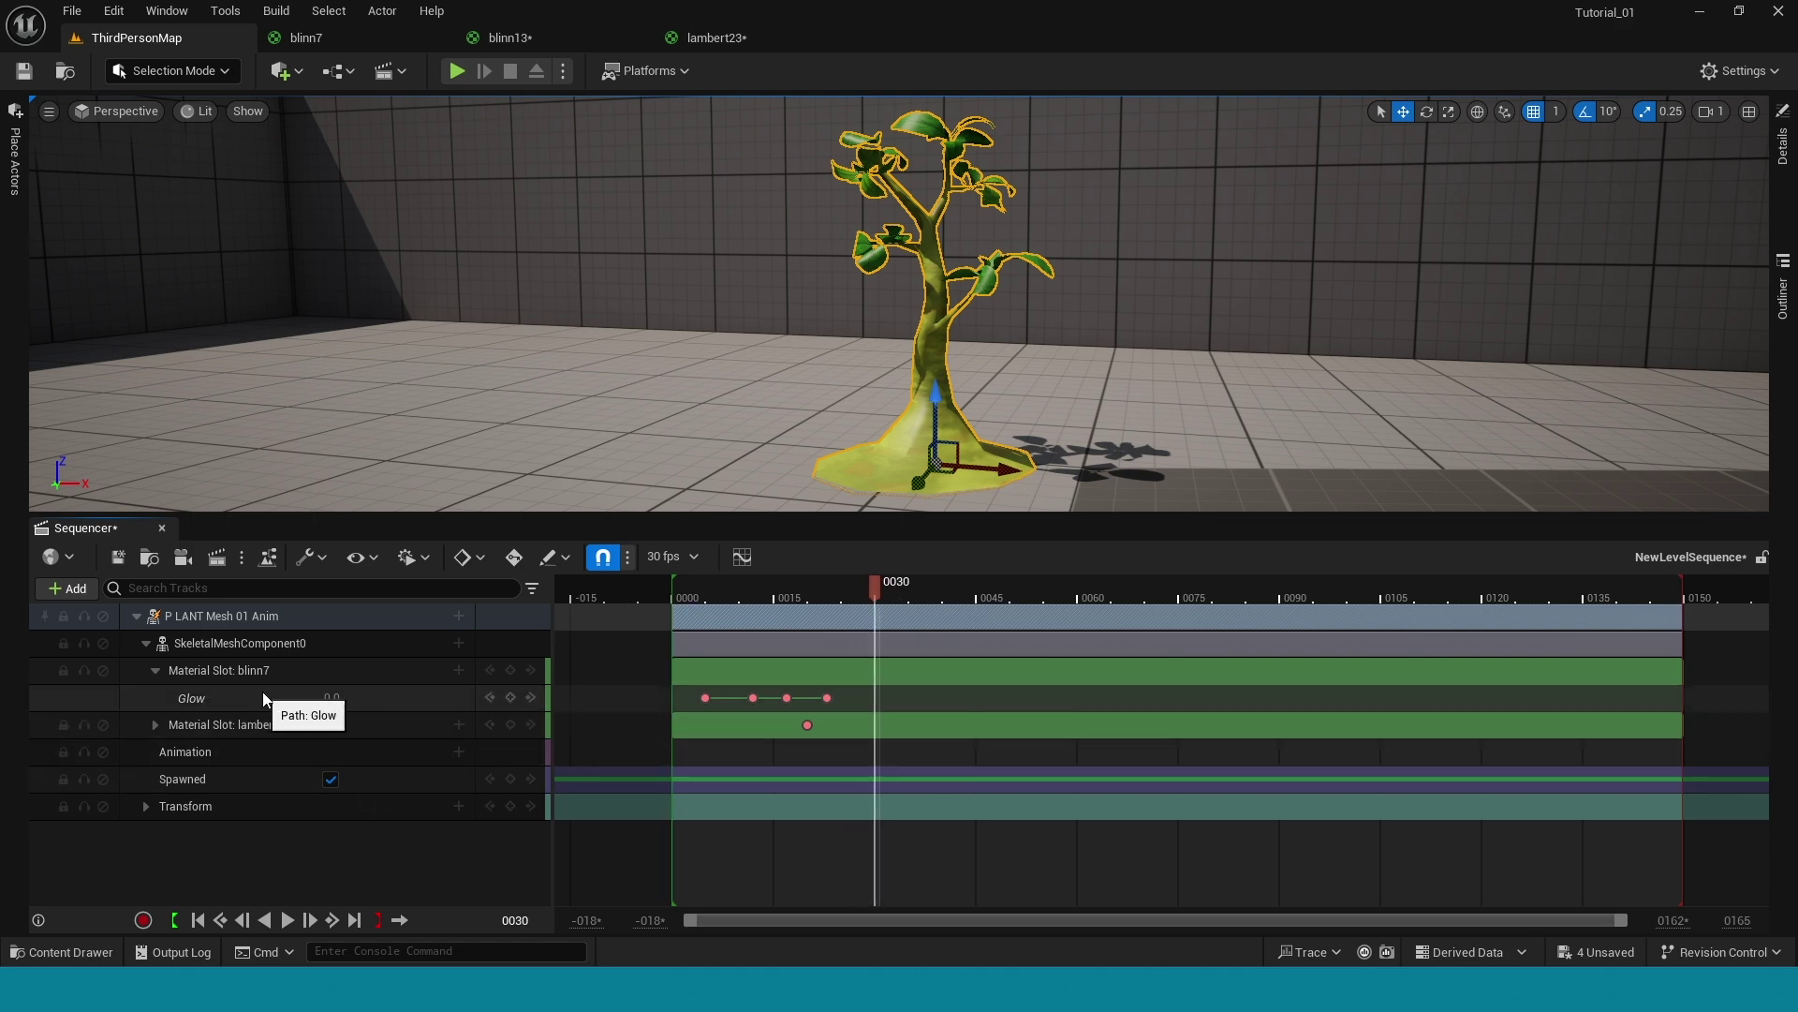
click(155, 725)
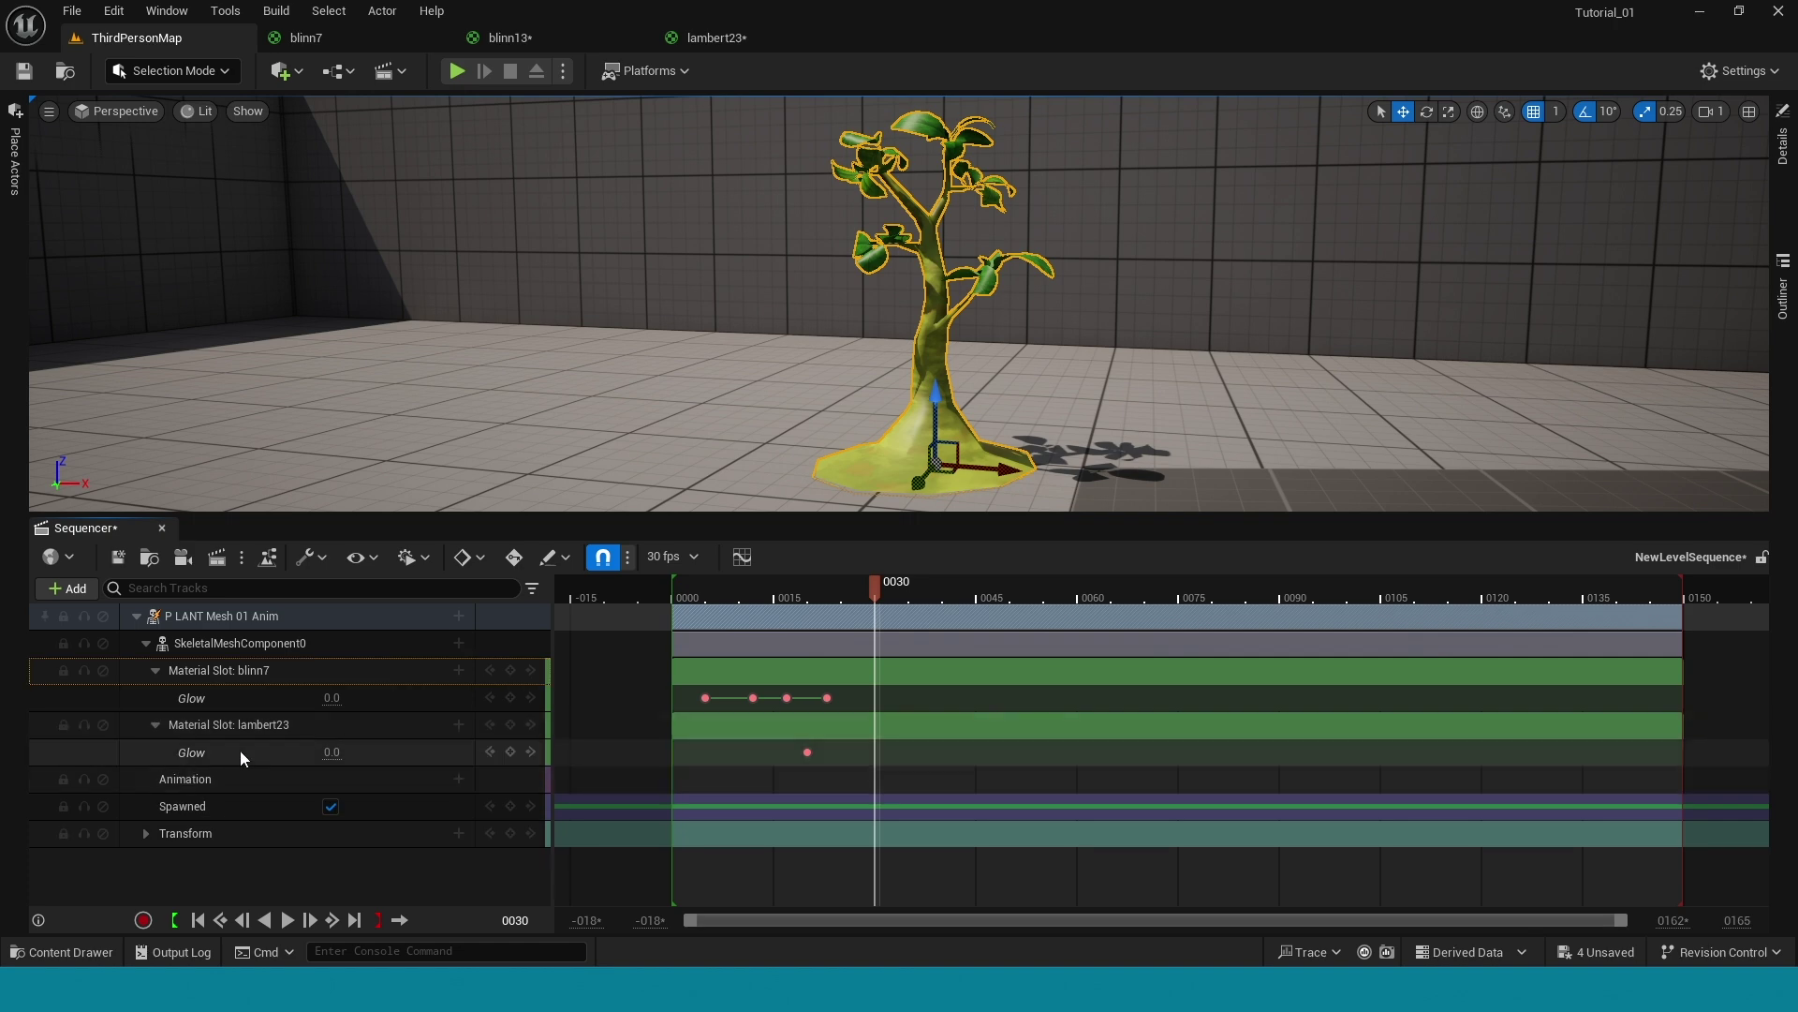
click(510, 753)
click(339, 753)
text(5)
key(Return)
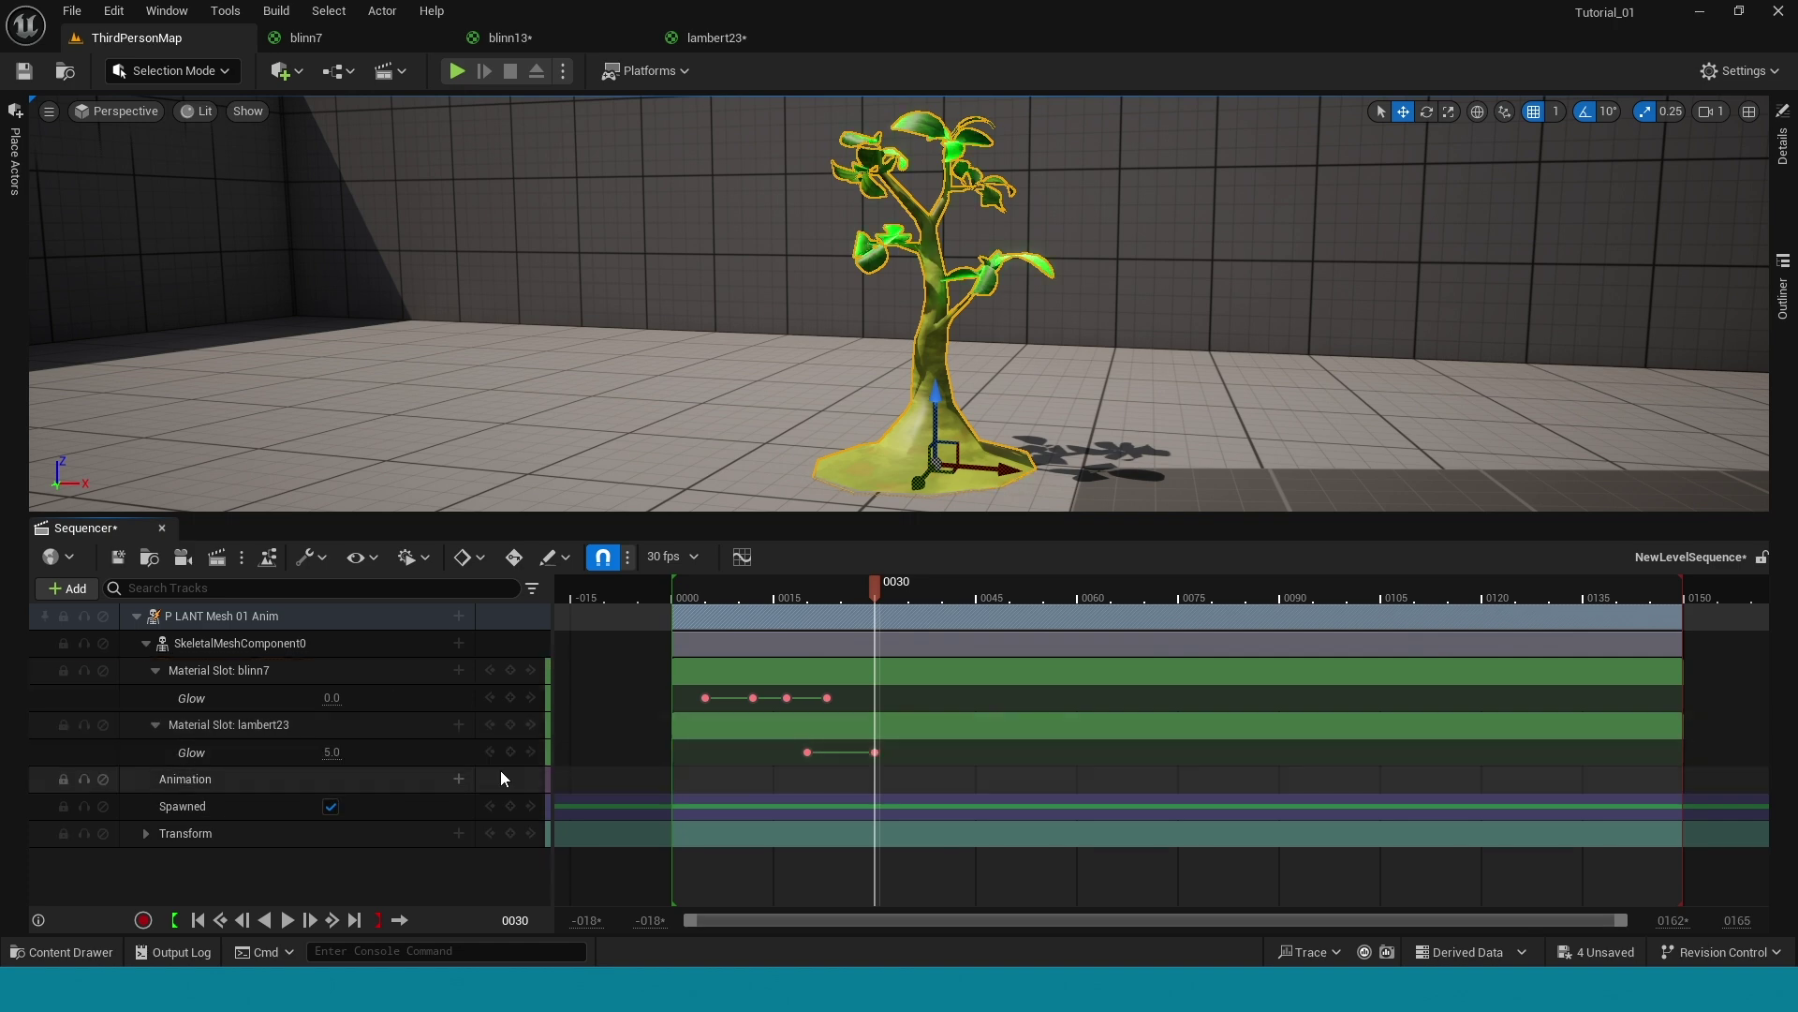
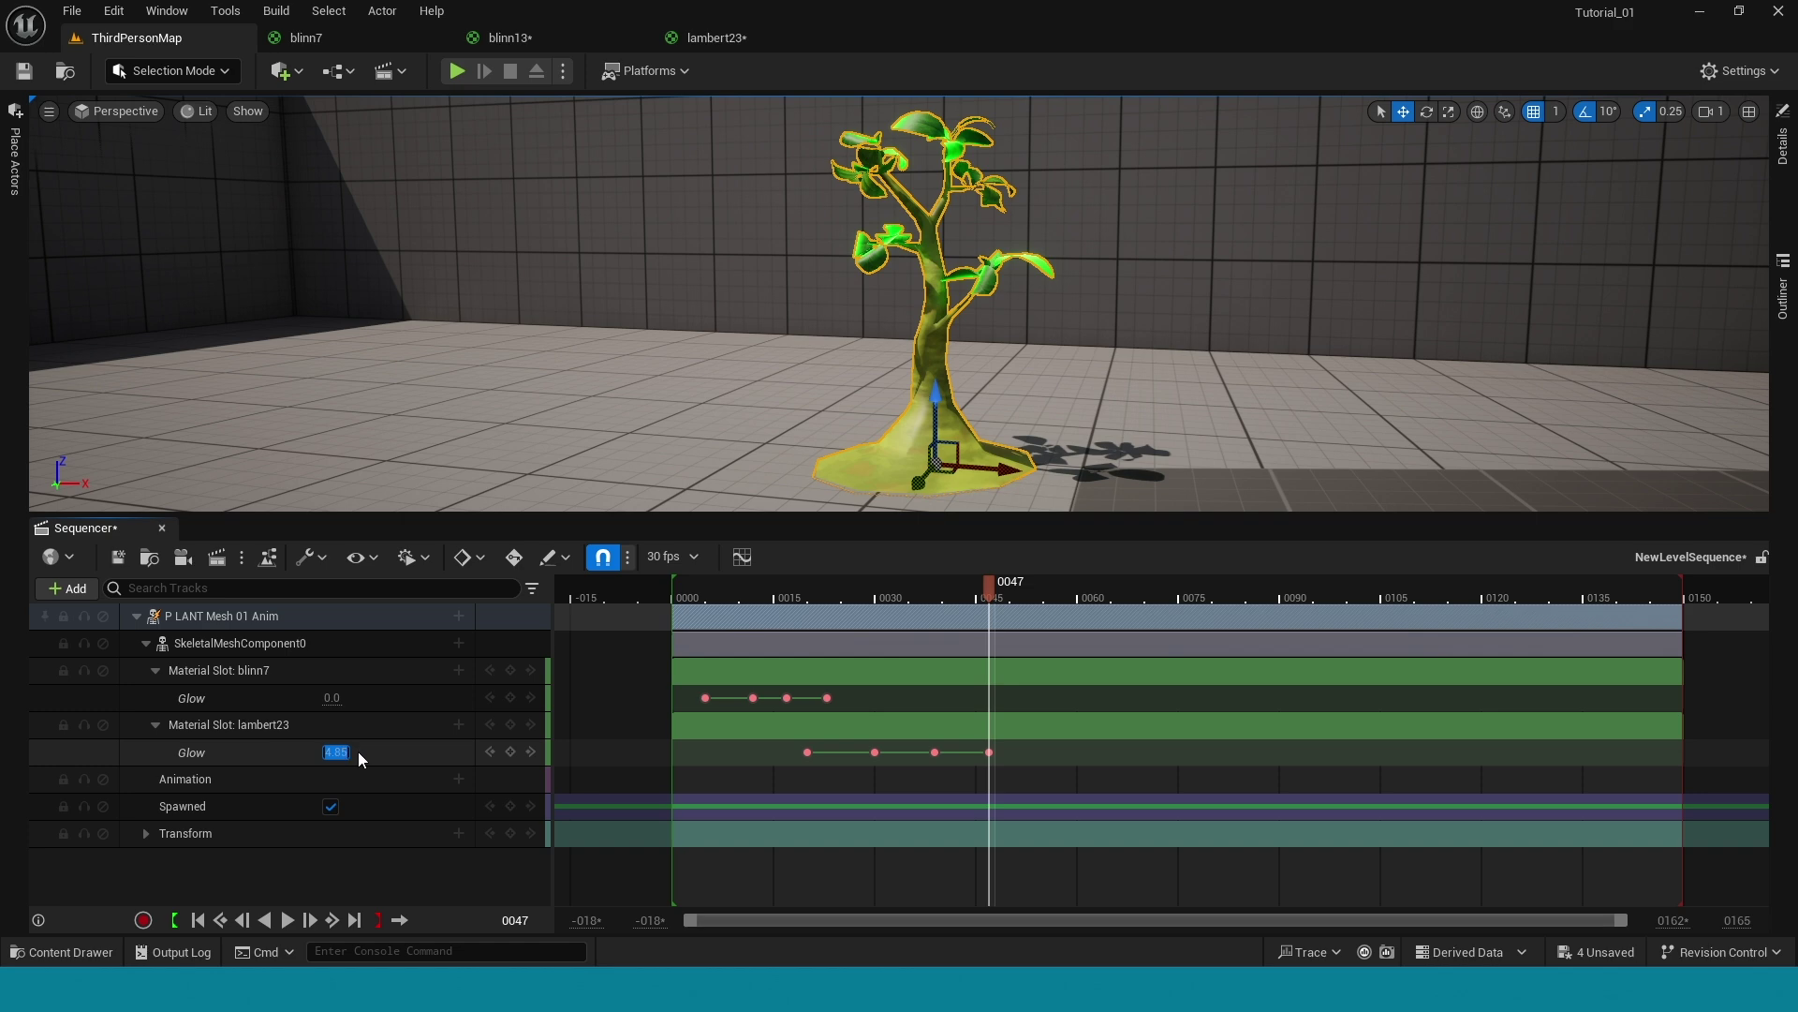
- Set the lambert23 Glow key at frame 47 to 0
key(Return)
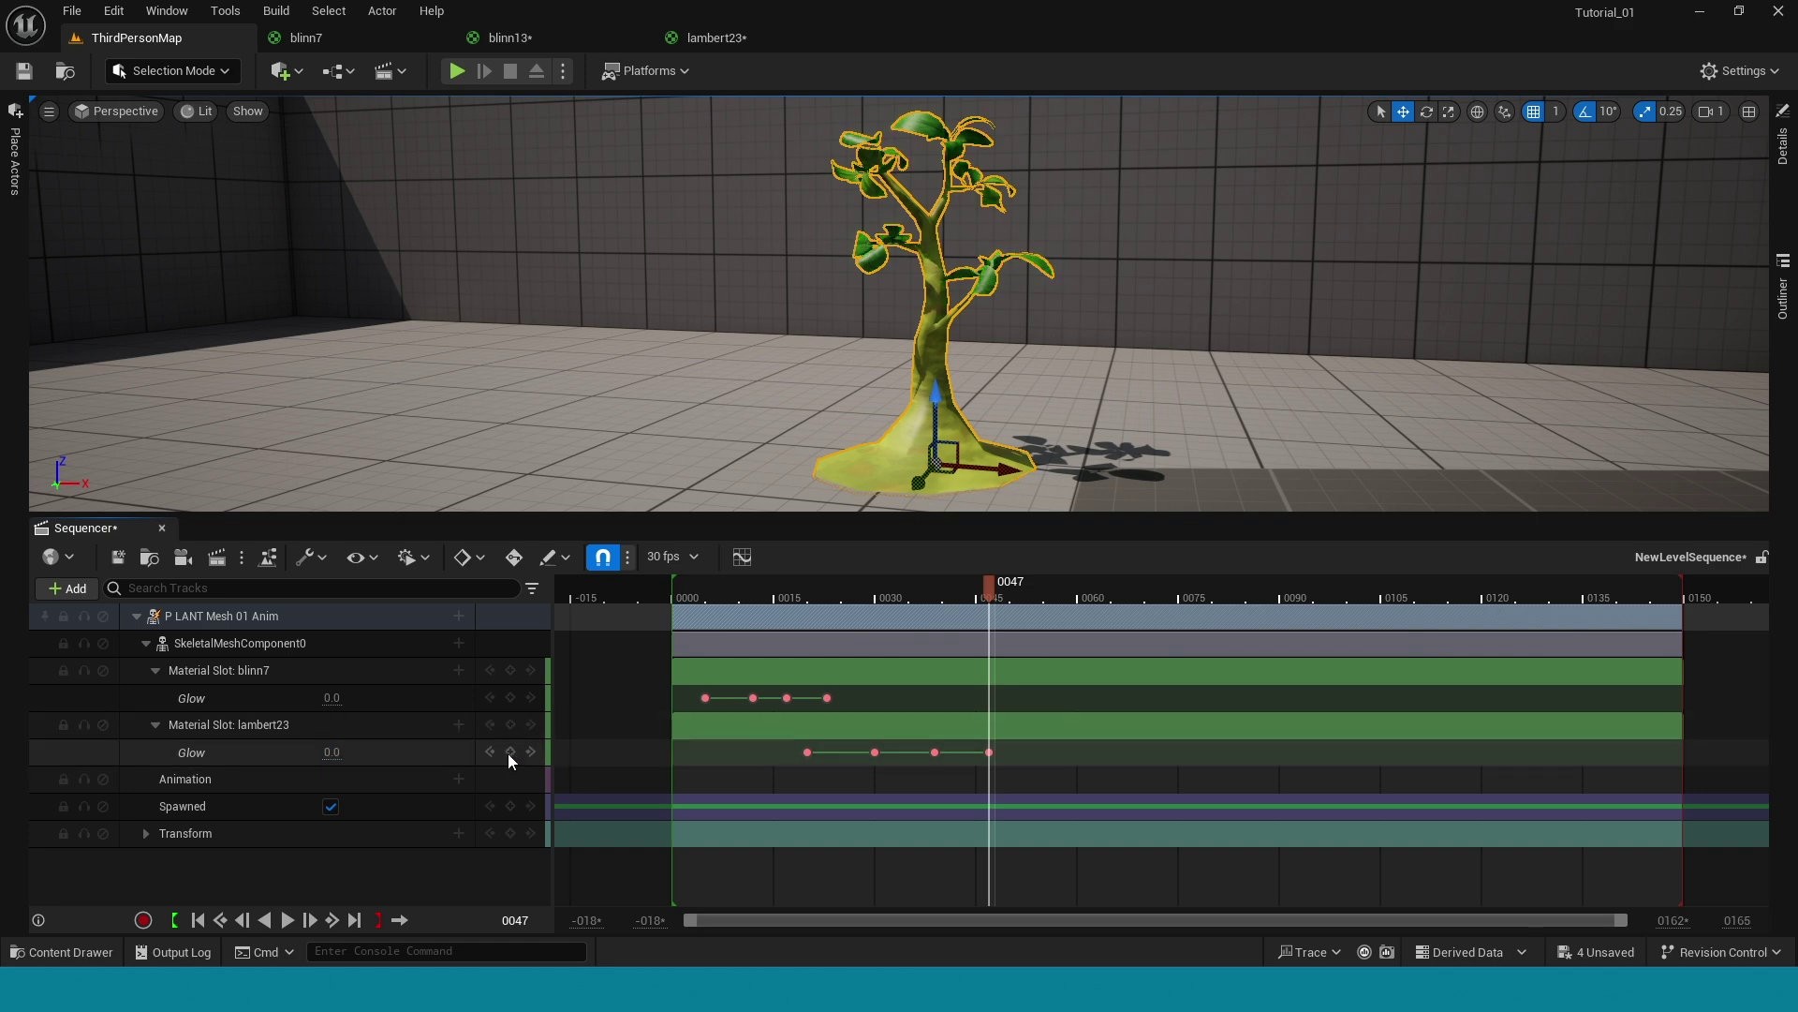
drag(992, 588, 1014, 722)
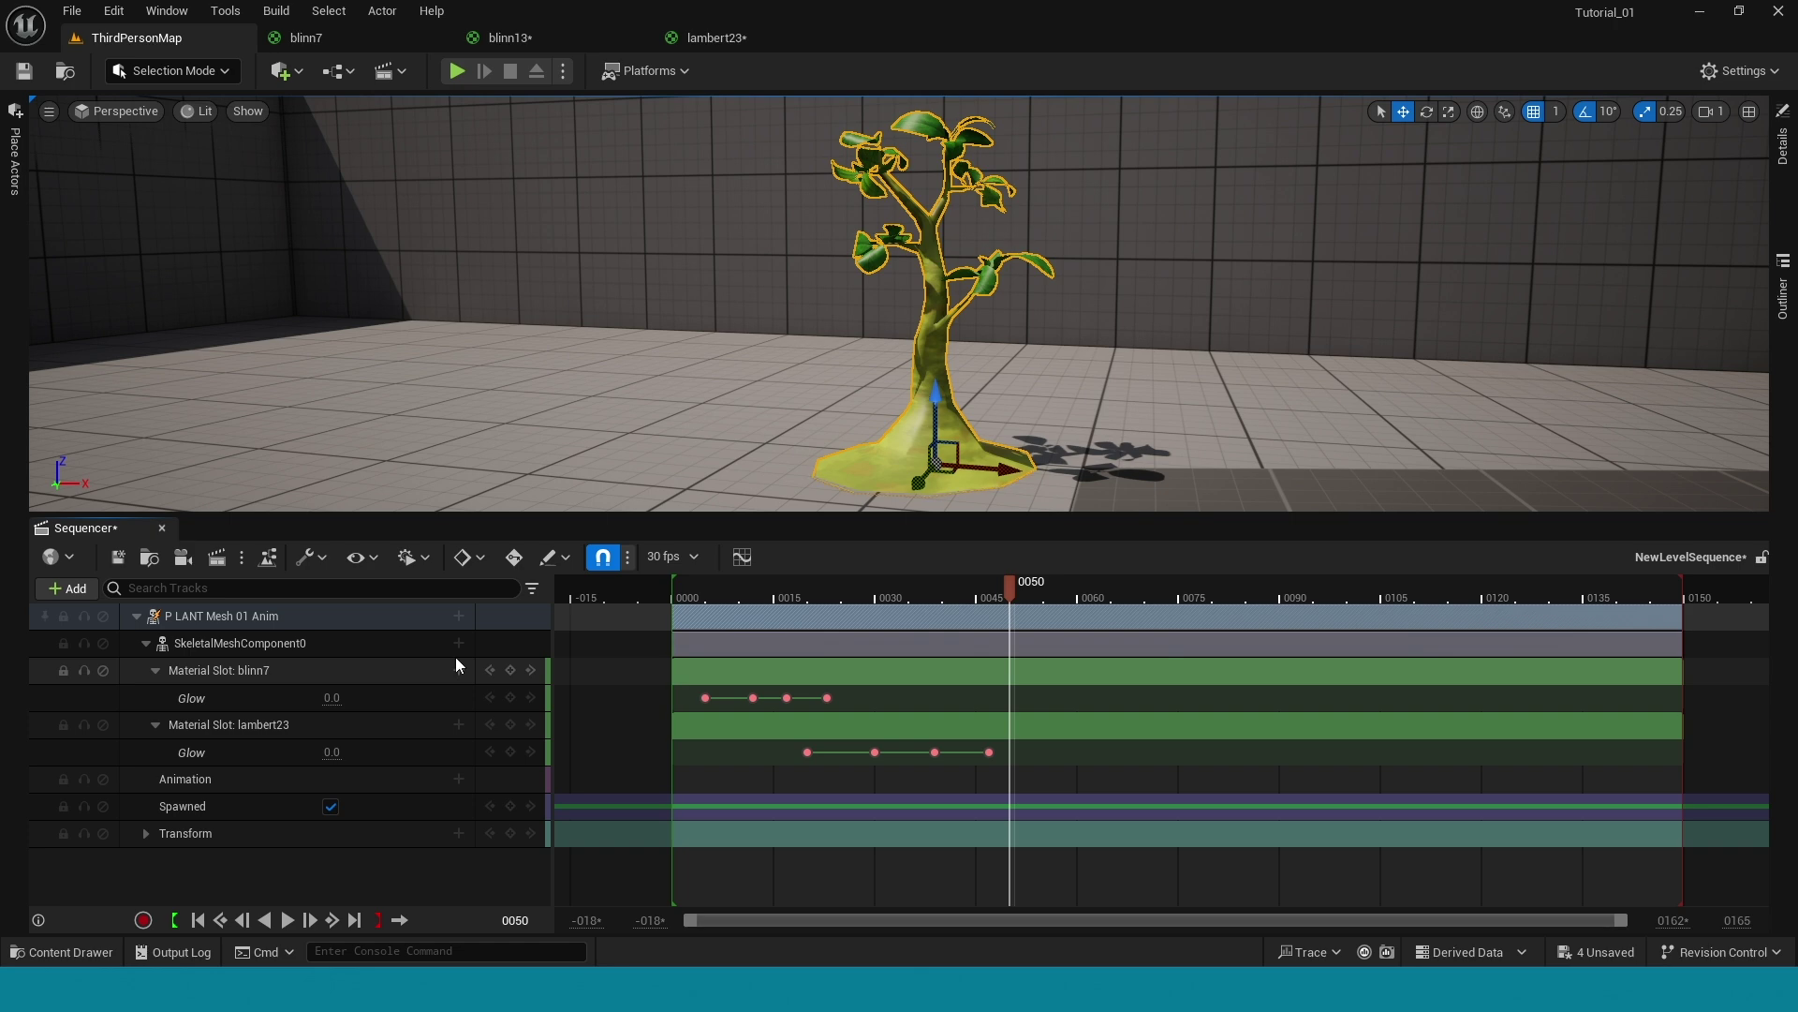
- Add a material track for slot blinn13 to the plant's mesh component, with a Glow parameter keyed at frame 20
drag(1015, 583, 813, 637)
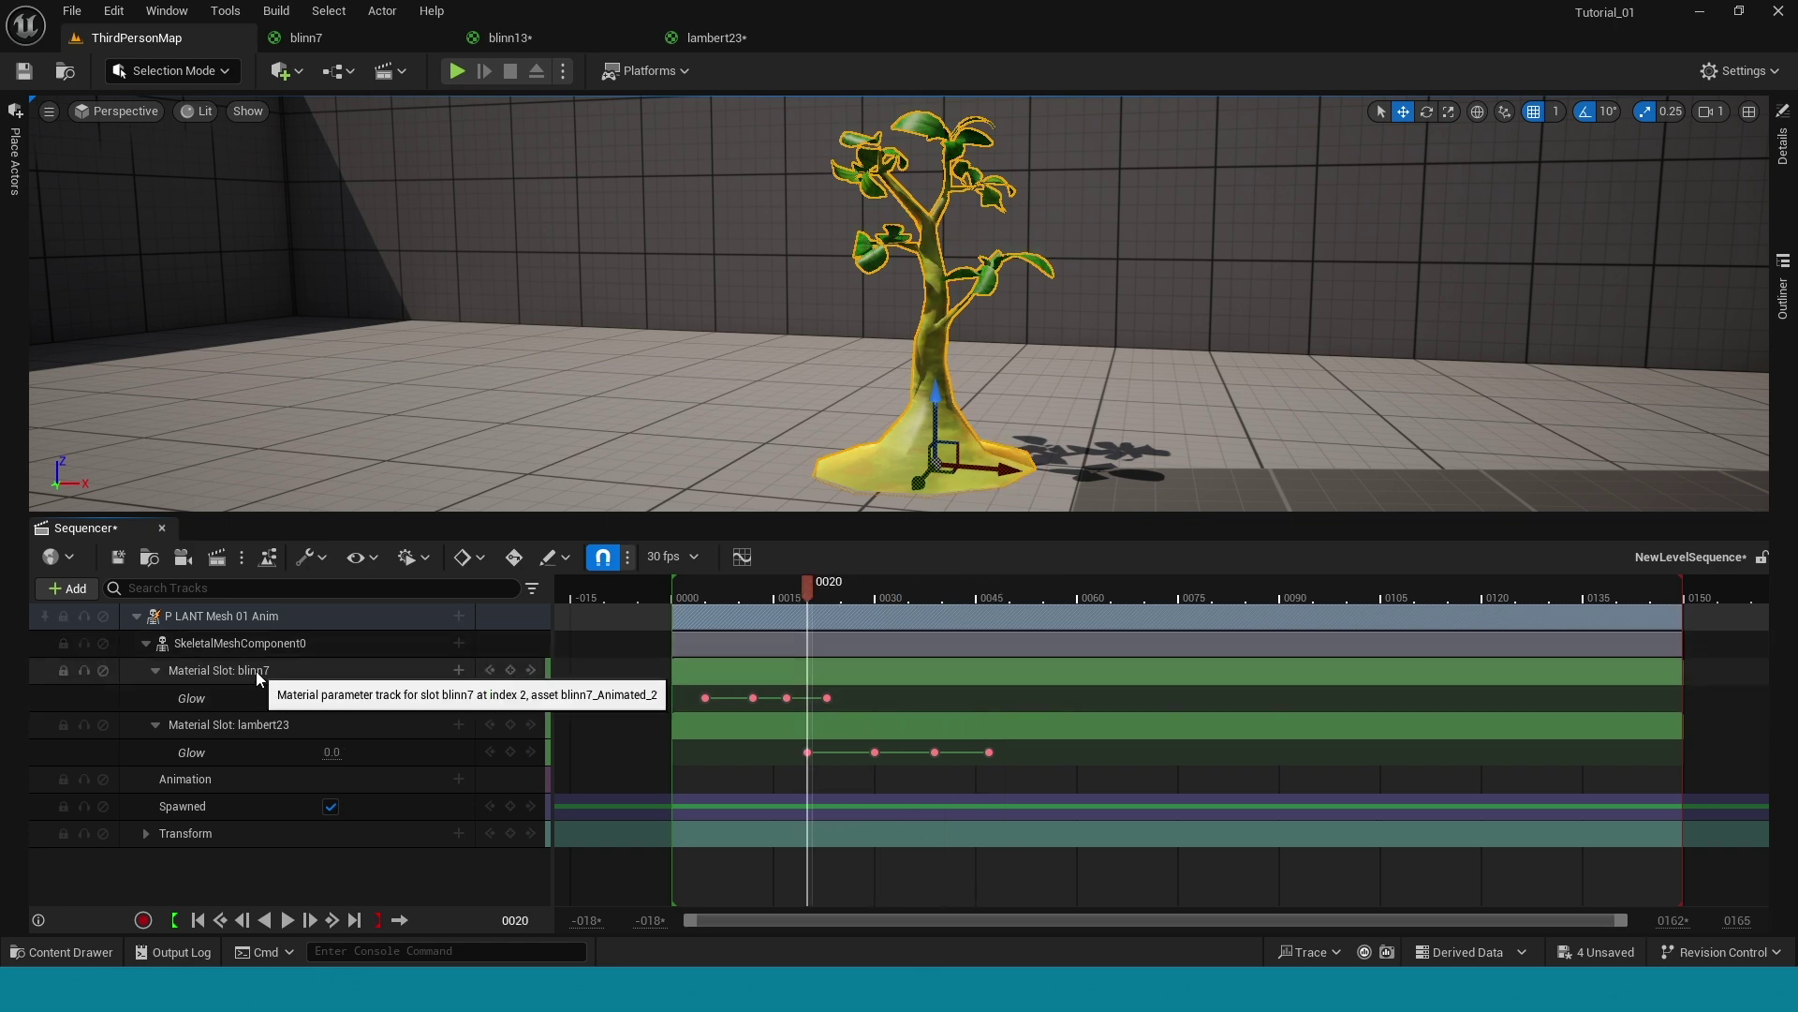
click(459, 642)
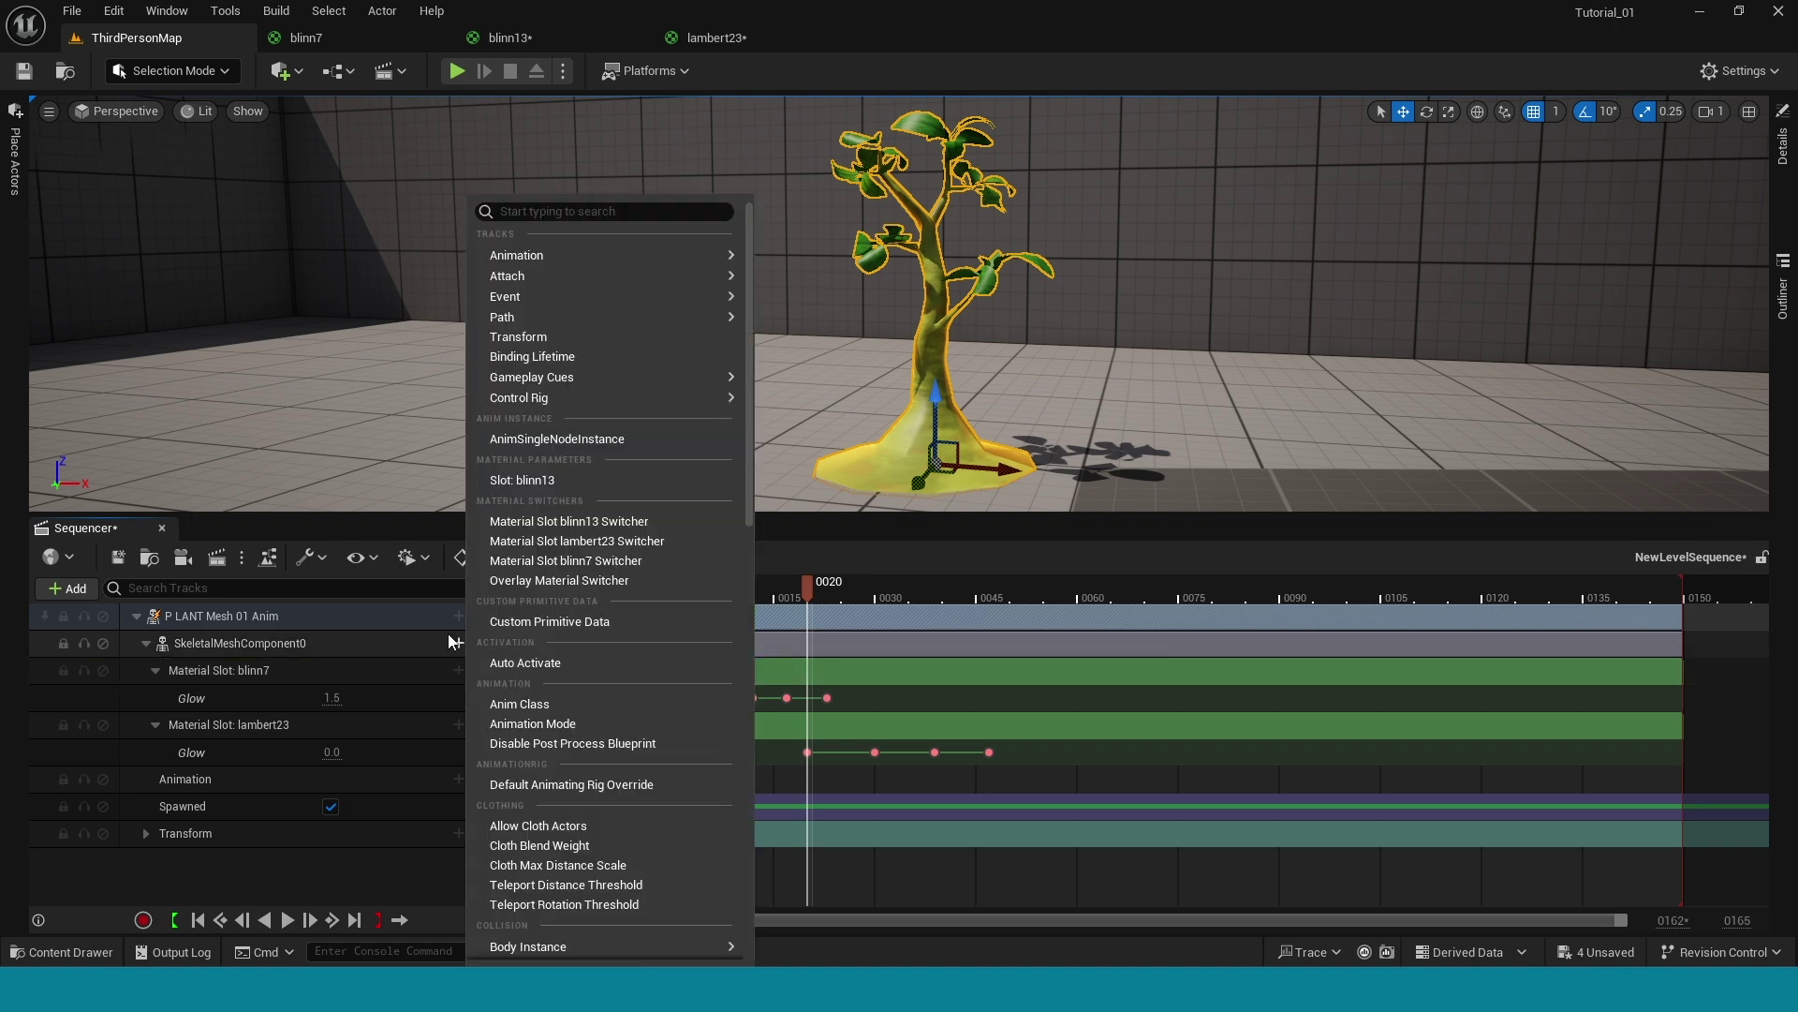
click(533, 475)
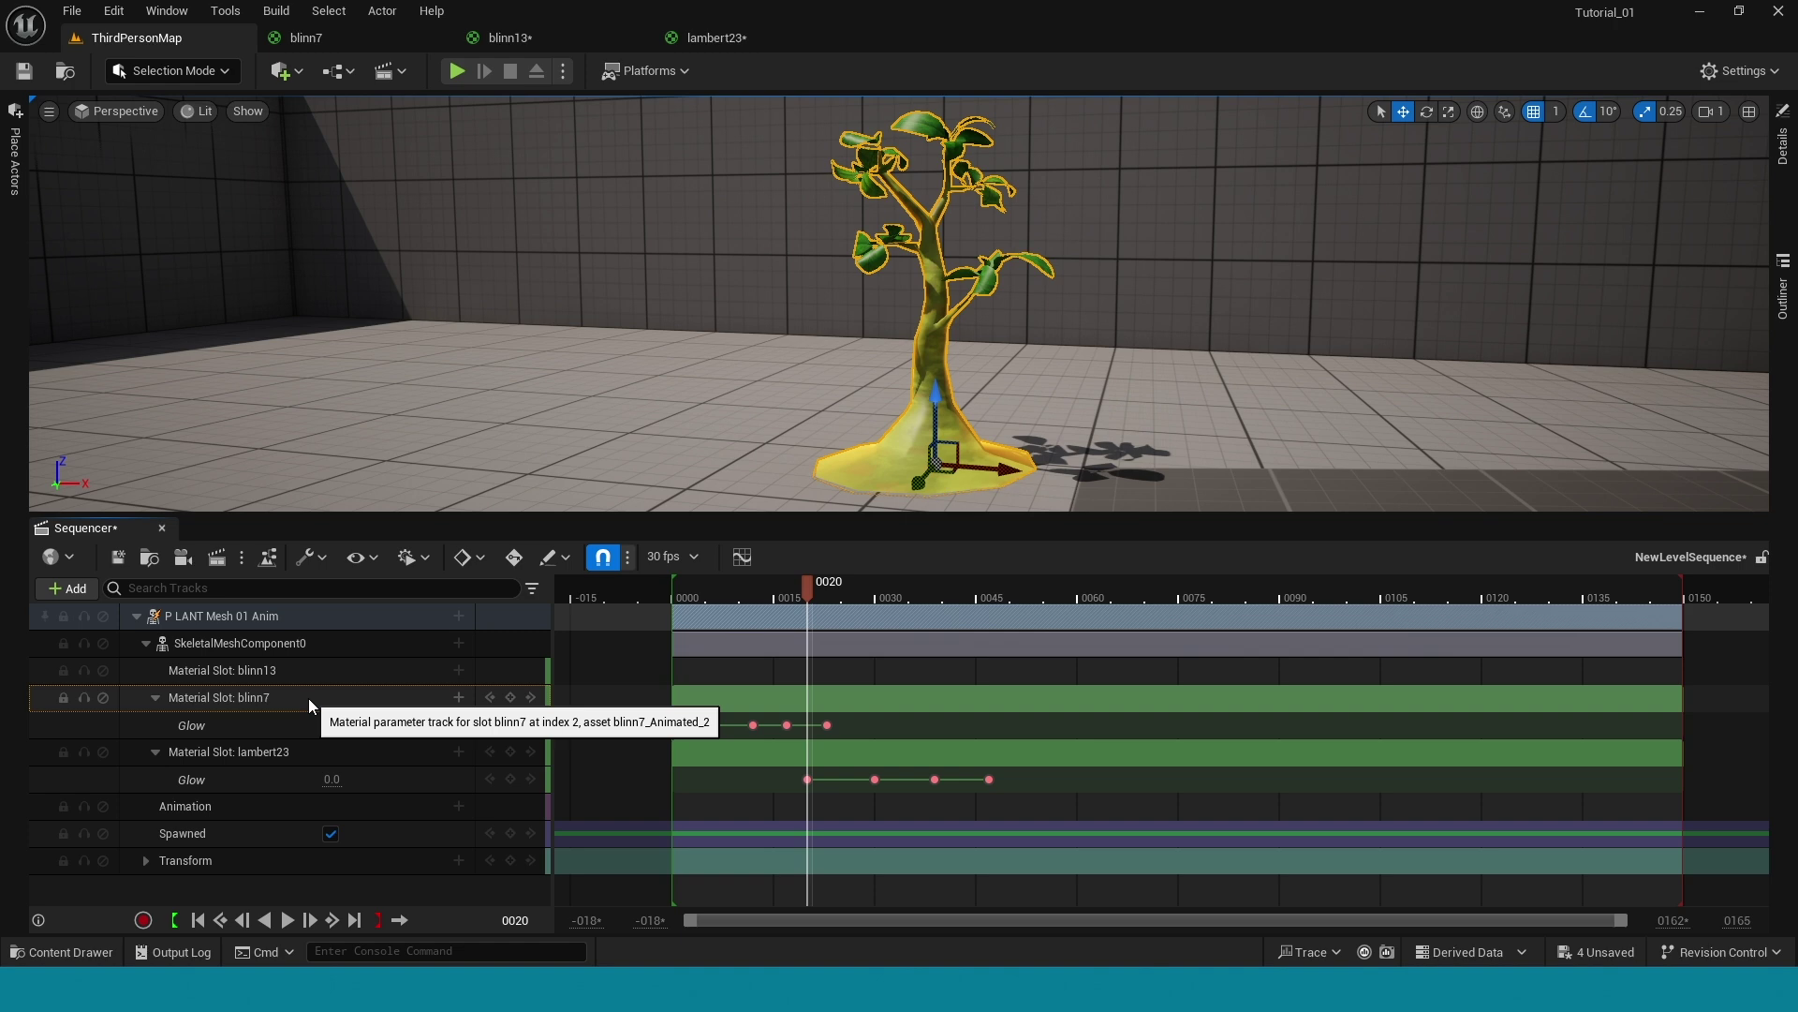
click(155, 698)
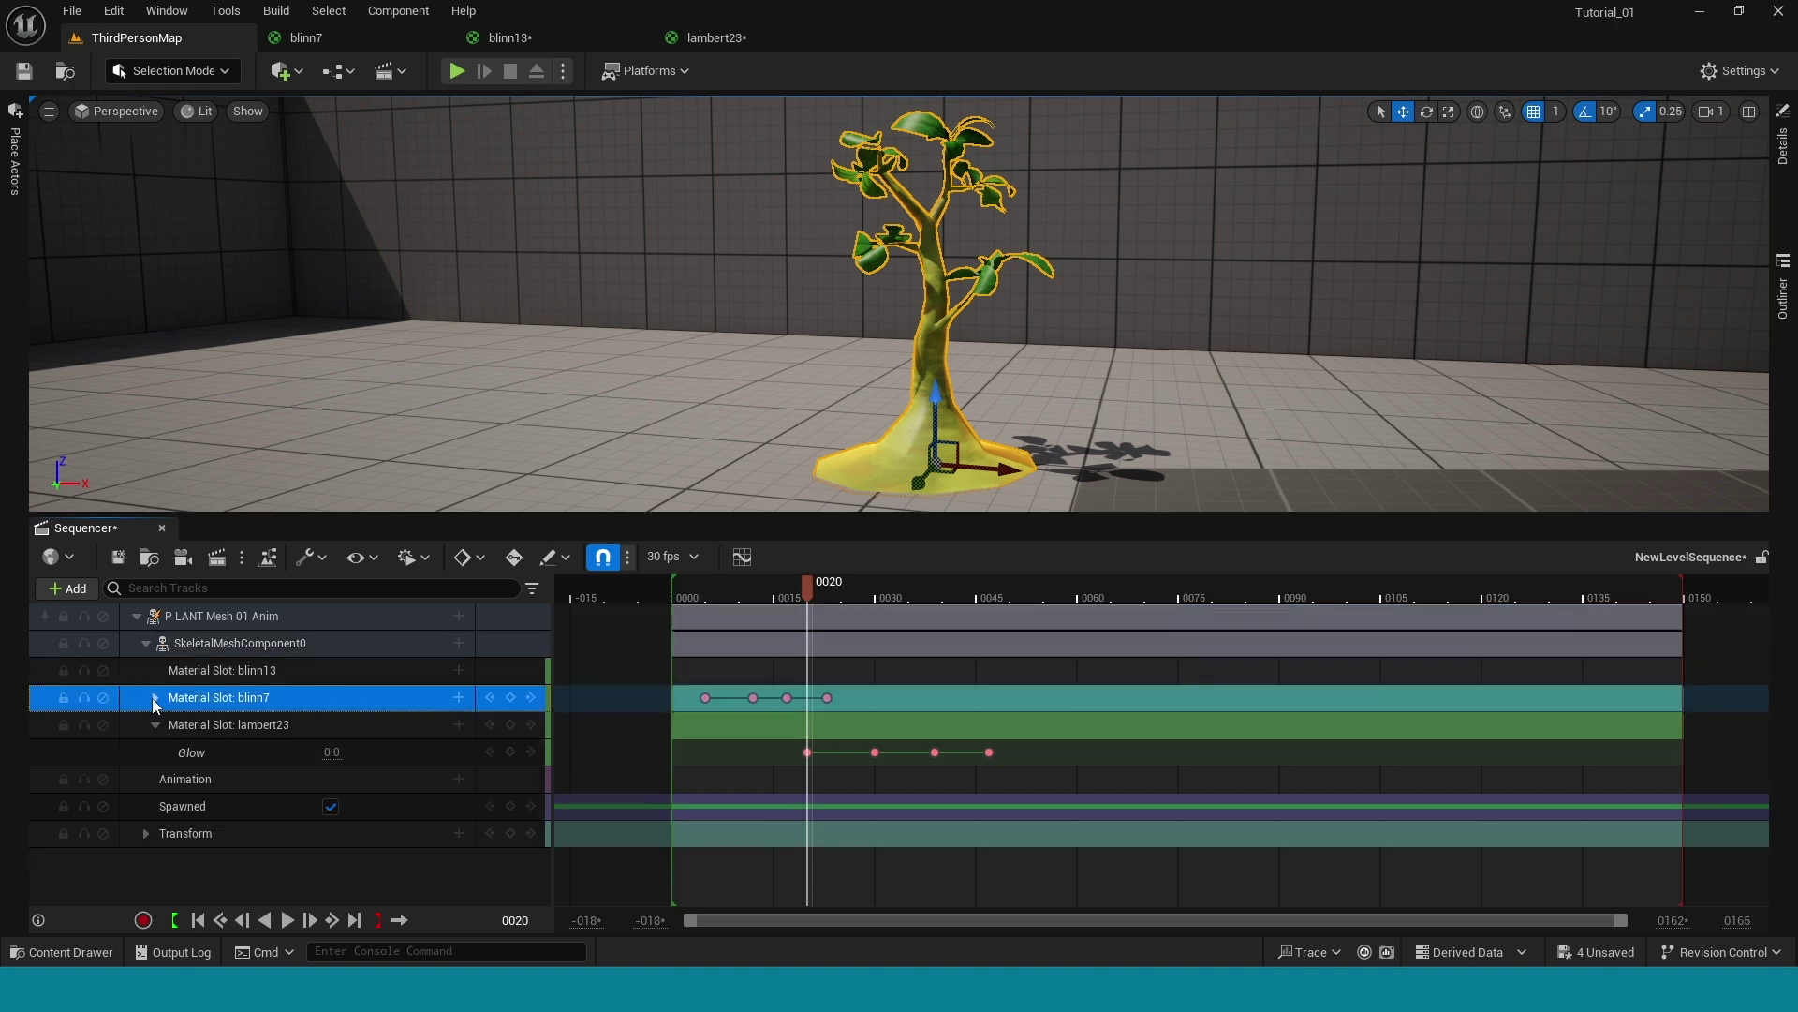
click(156, 698)
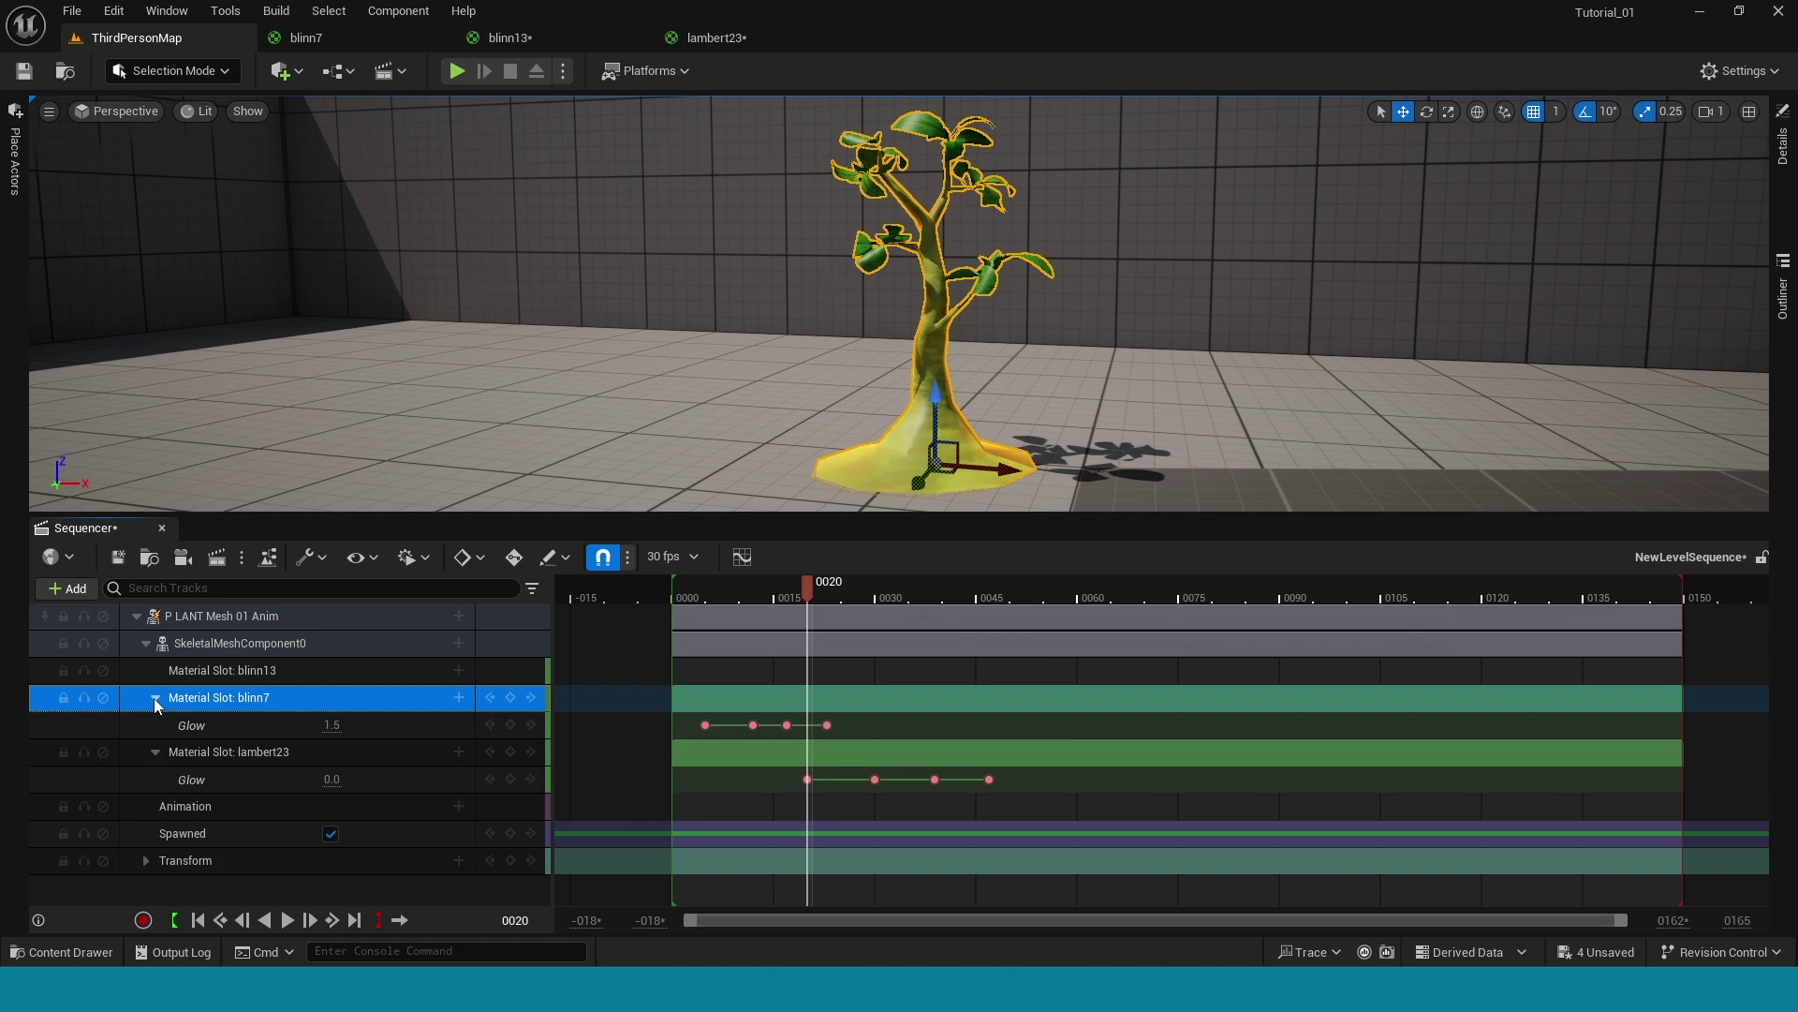
click(459, 670)
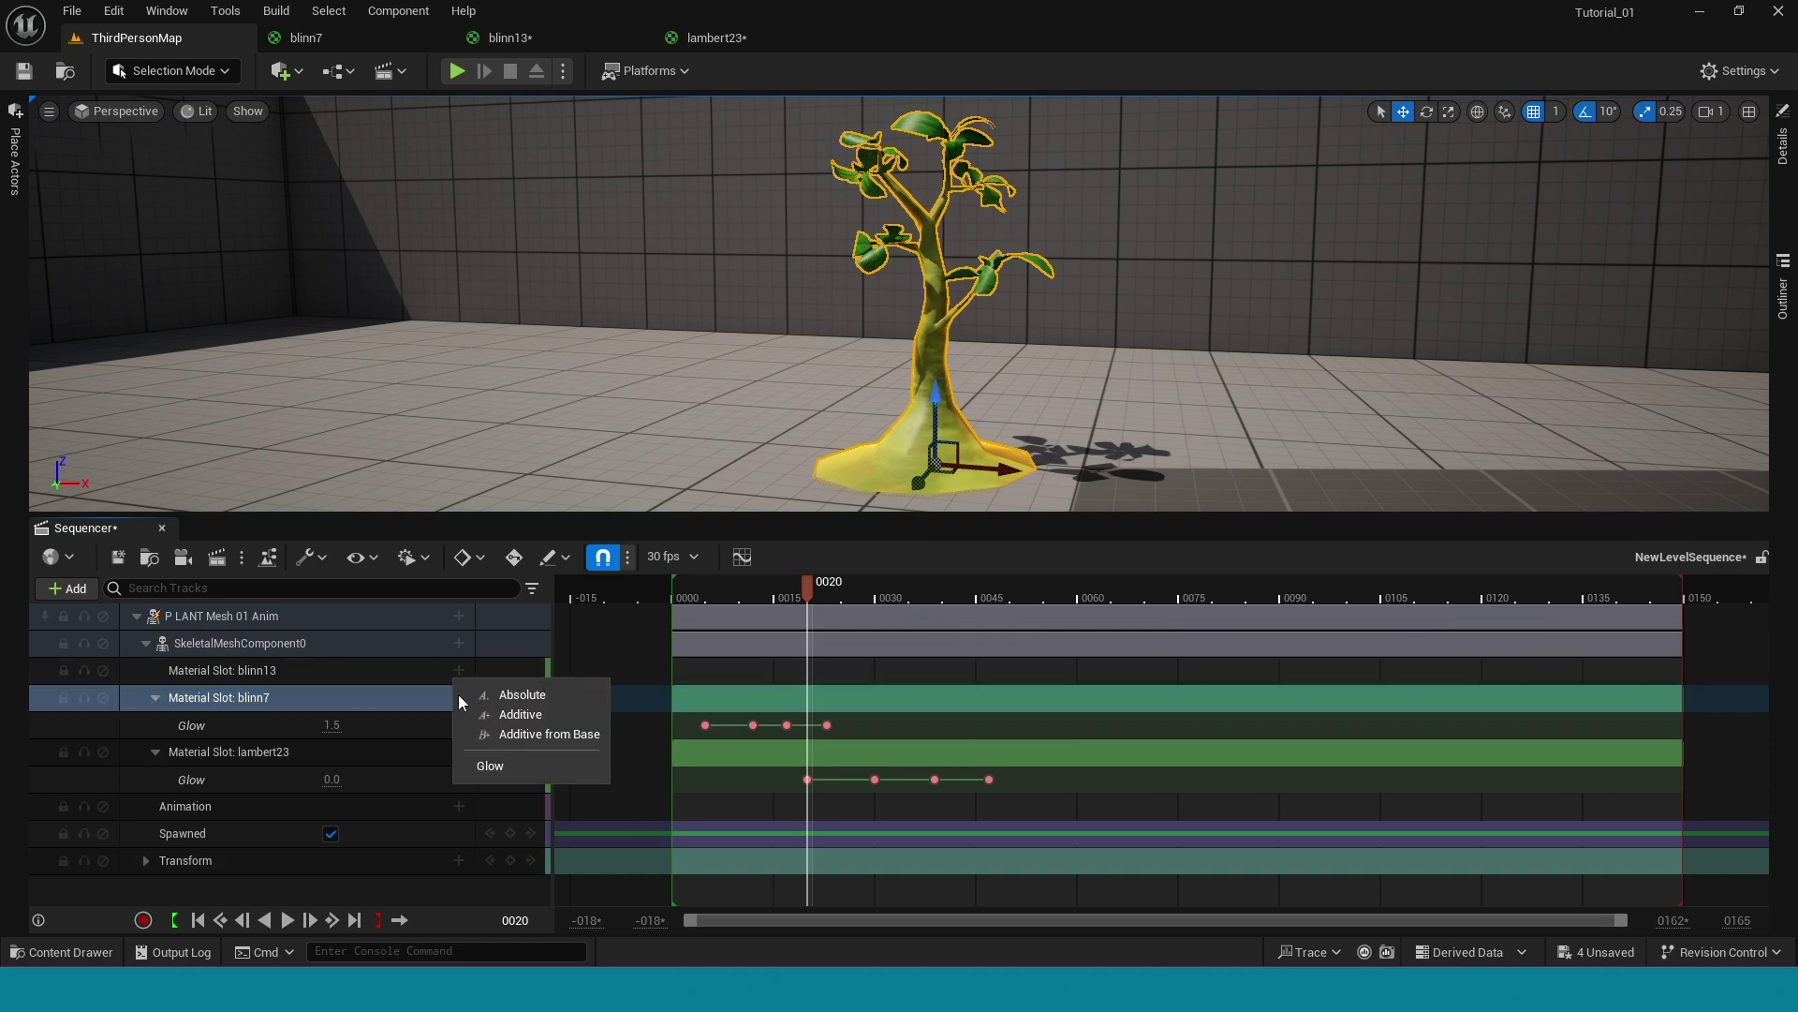
click(500, 766)
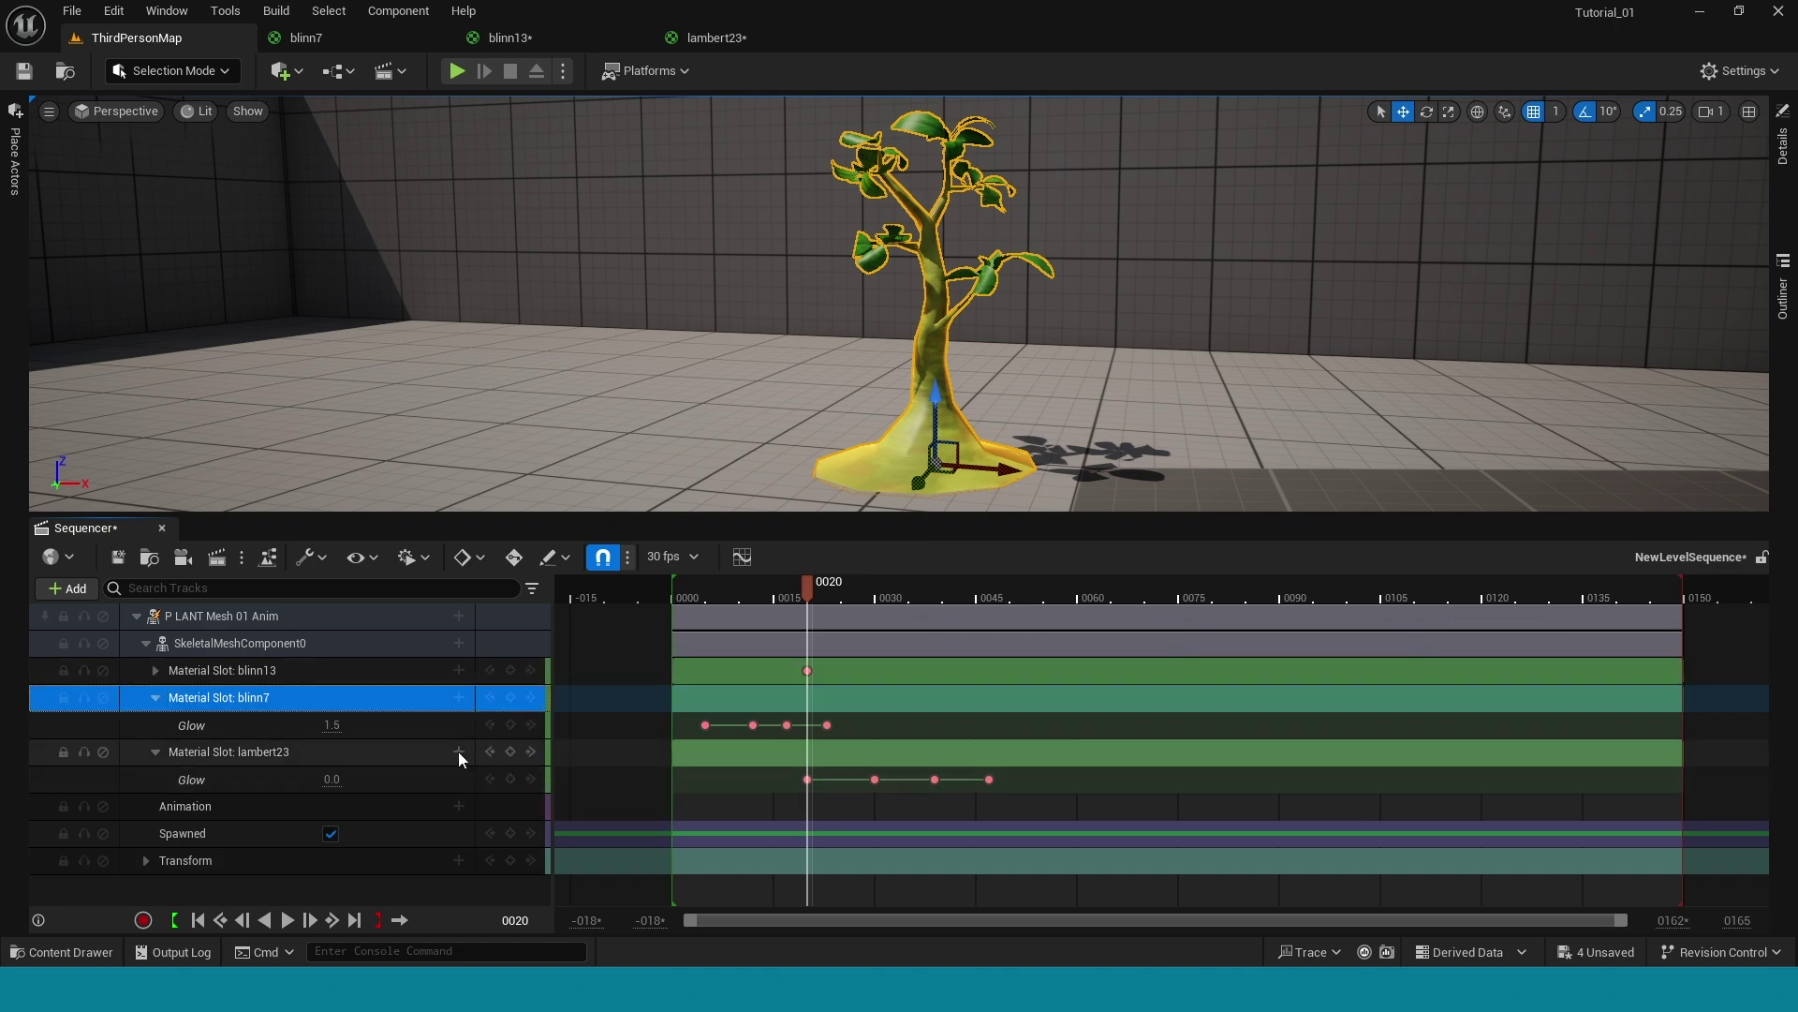
click(155, 671)
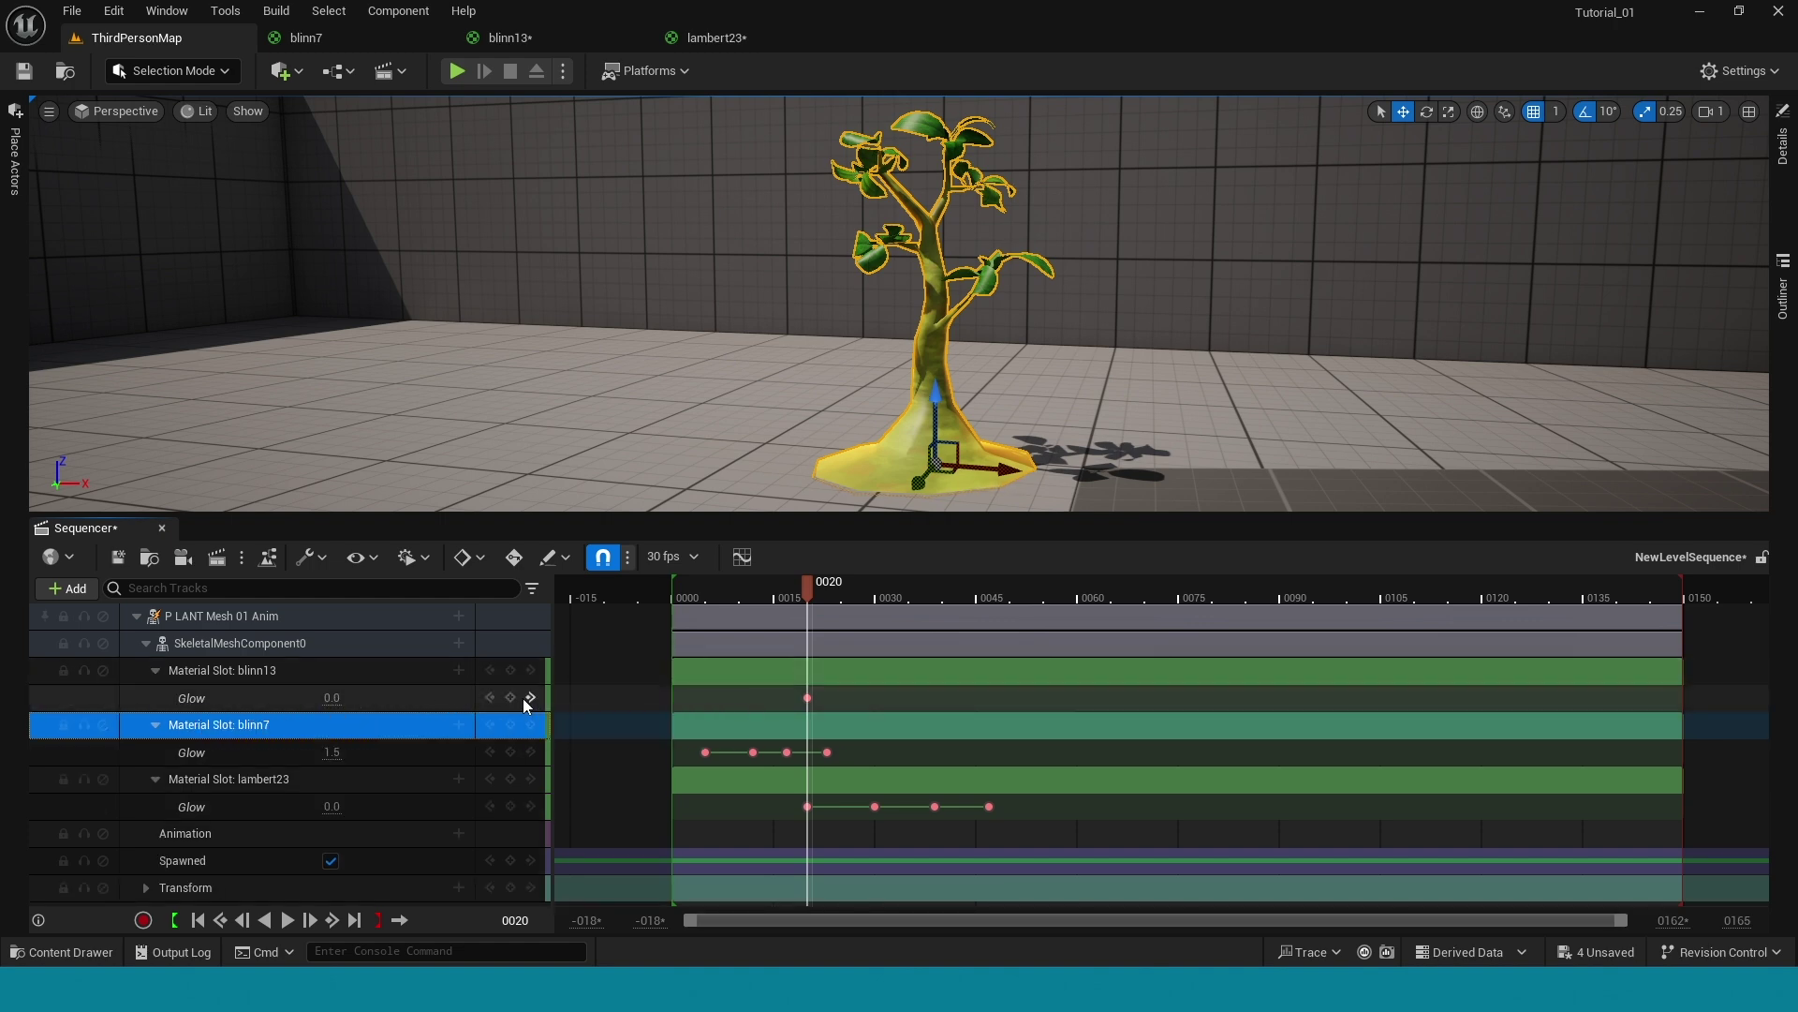
- Key the blinn13 Glow to 5 at frame 30 and hold that value with another key at frame 39
drag(808, 581, 878, 599)
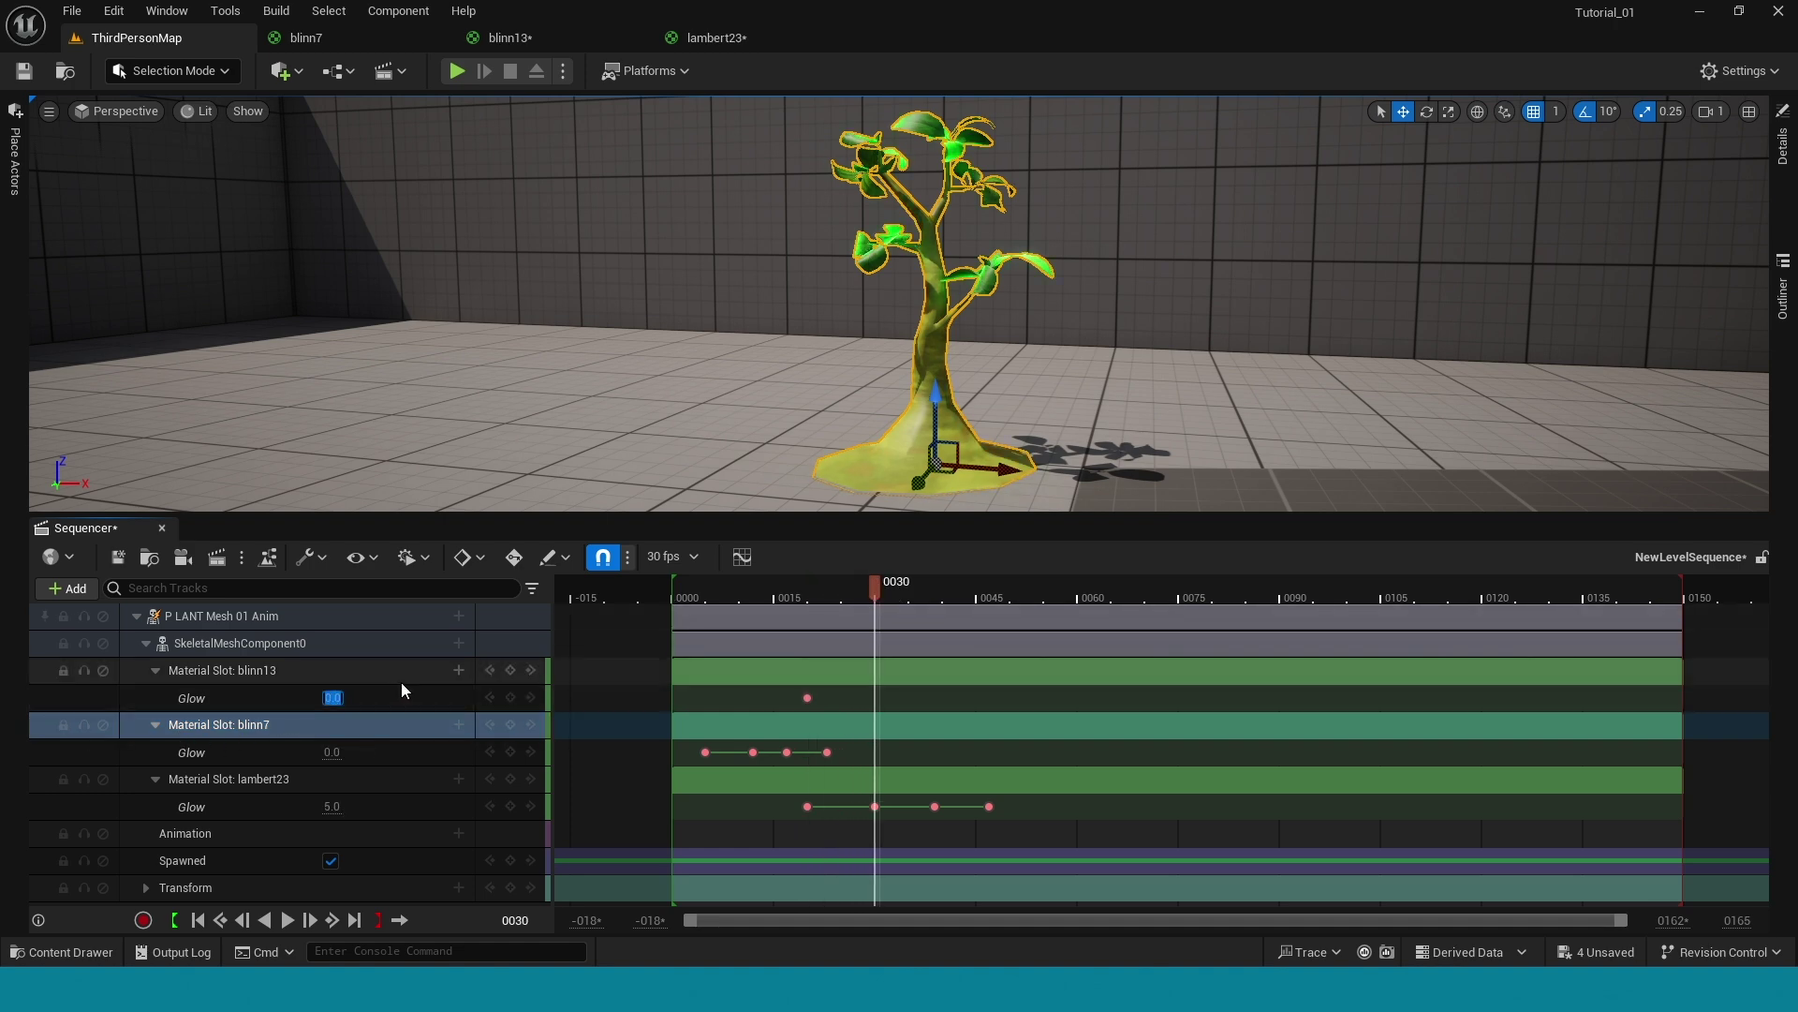
text(5)
key(Return)
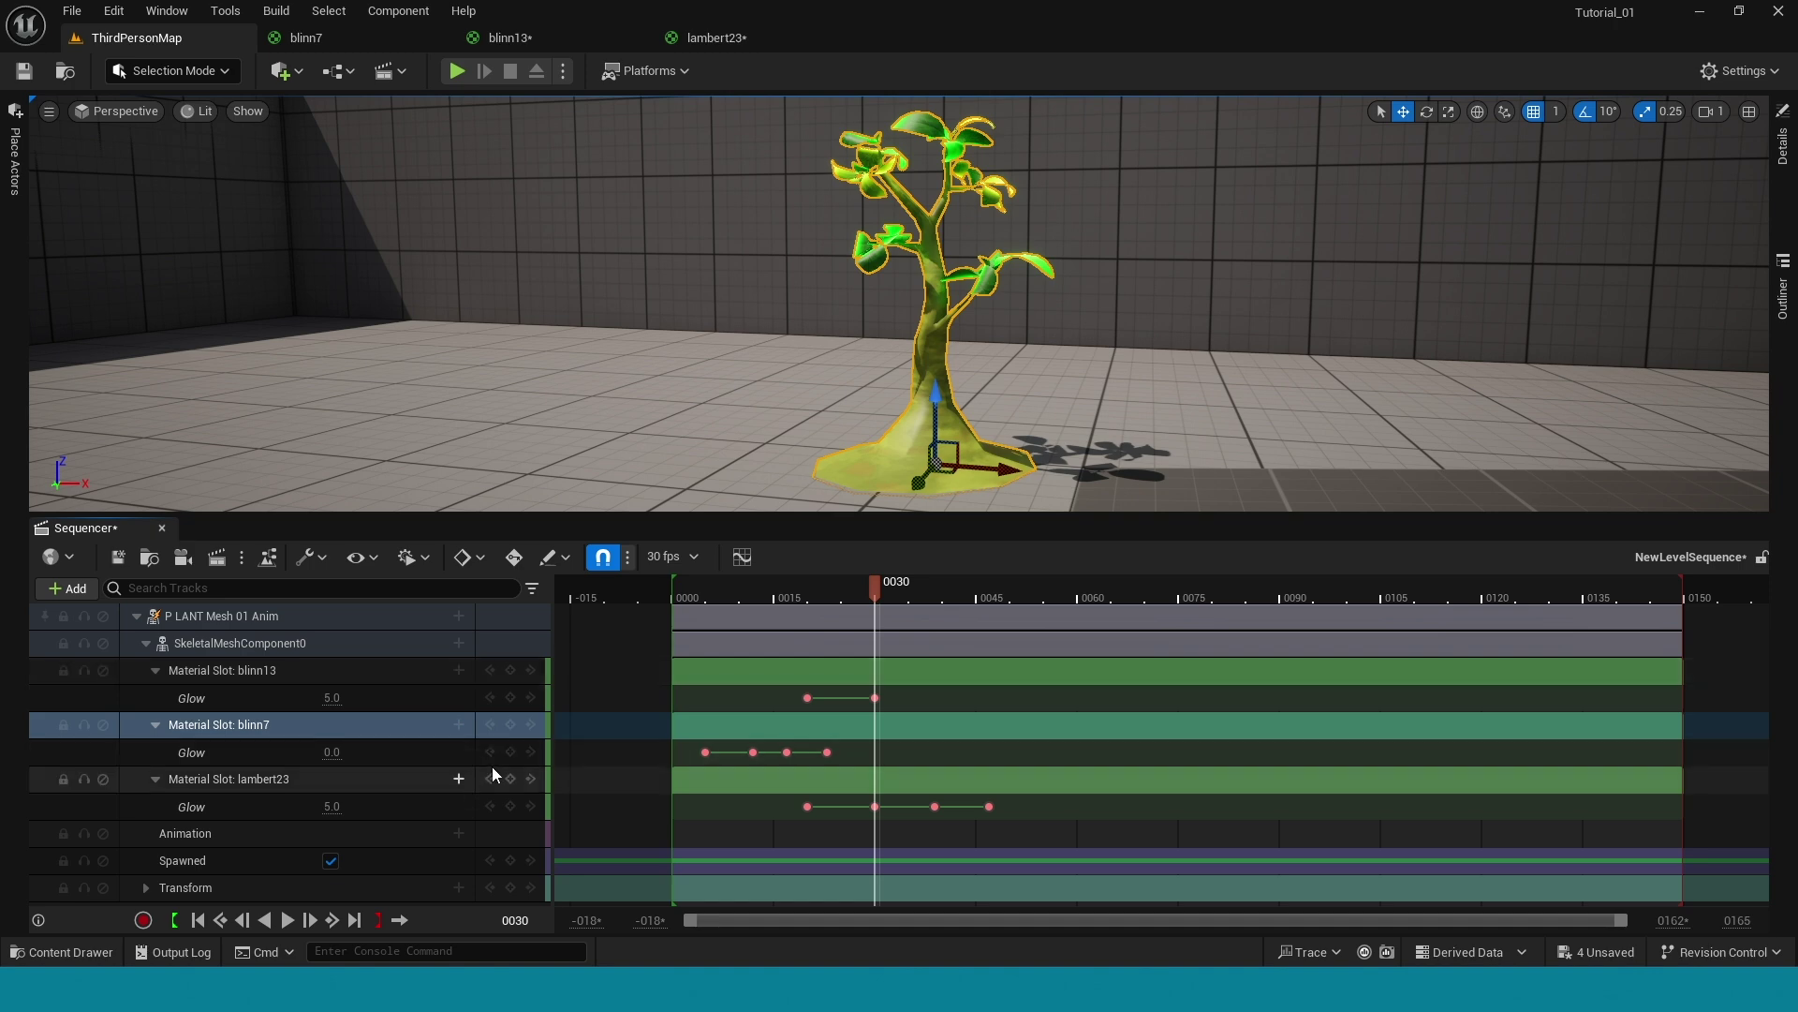
drag(875, 586, 941, 594)
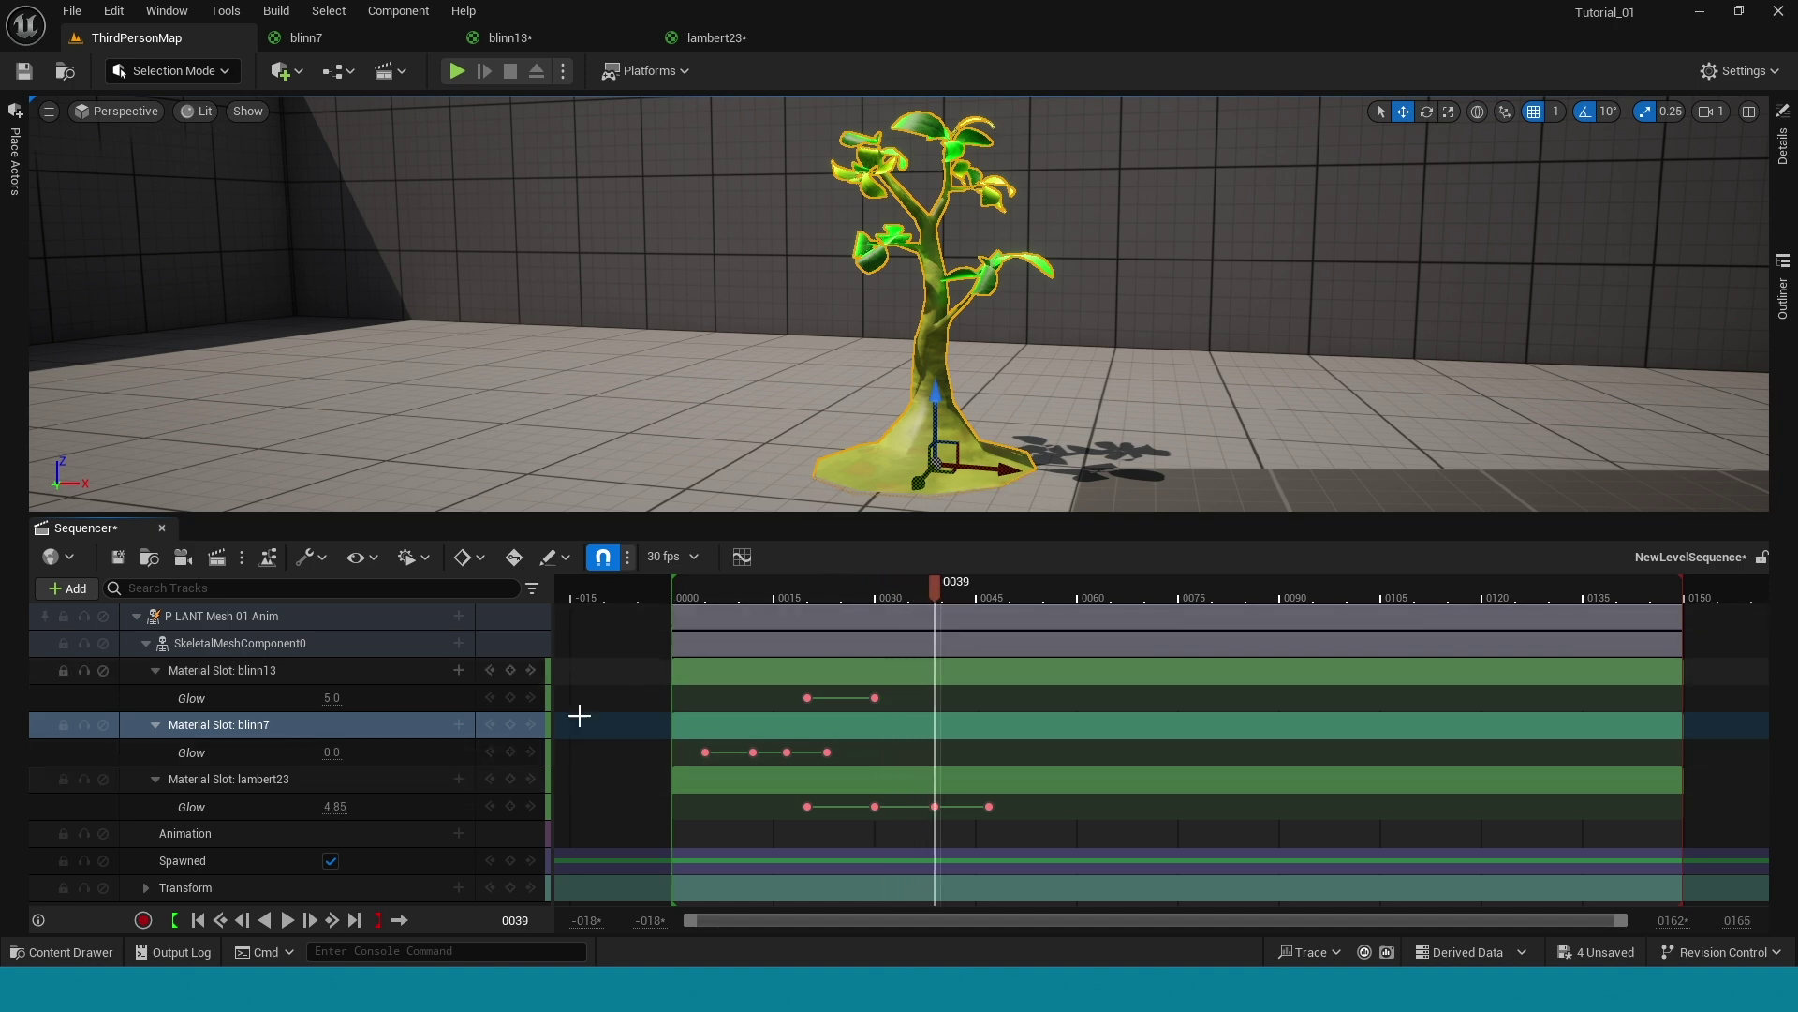
click(510, 698)
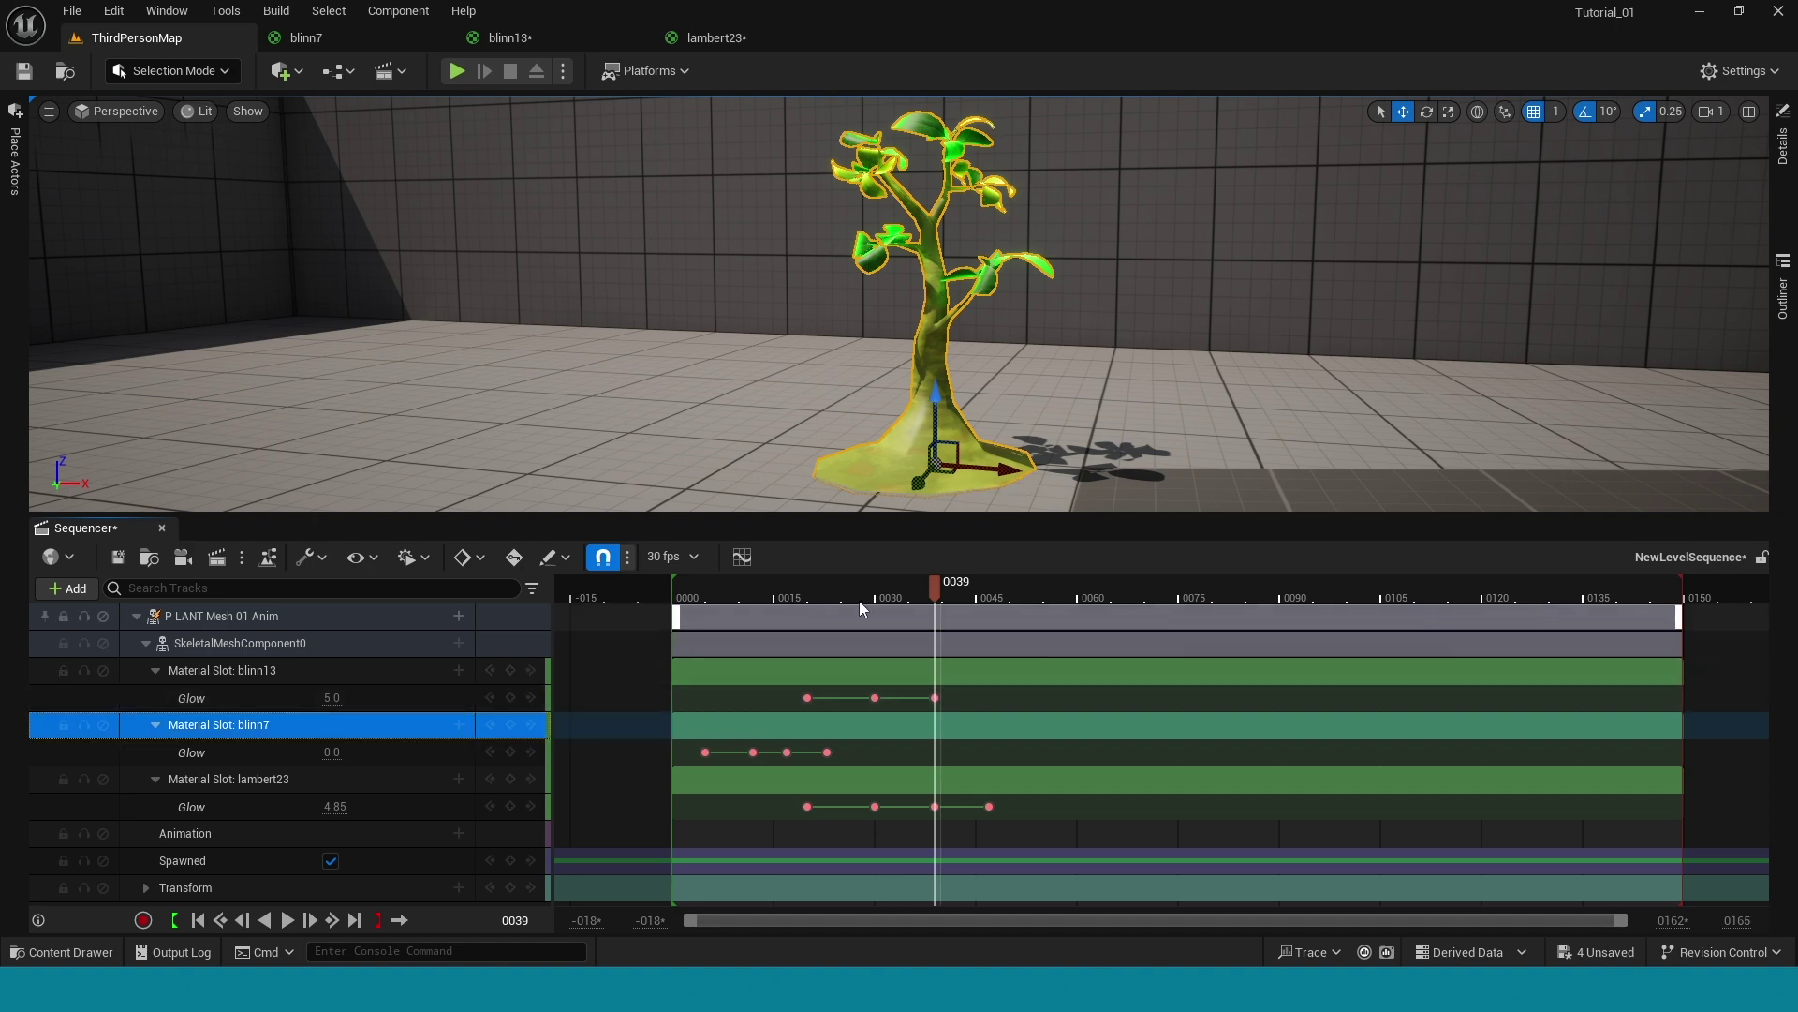
- Key the blinn13 Glow parameter at frame 47 with a value of 0
drag(931, 582, 991, 605)
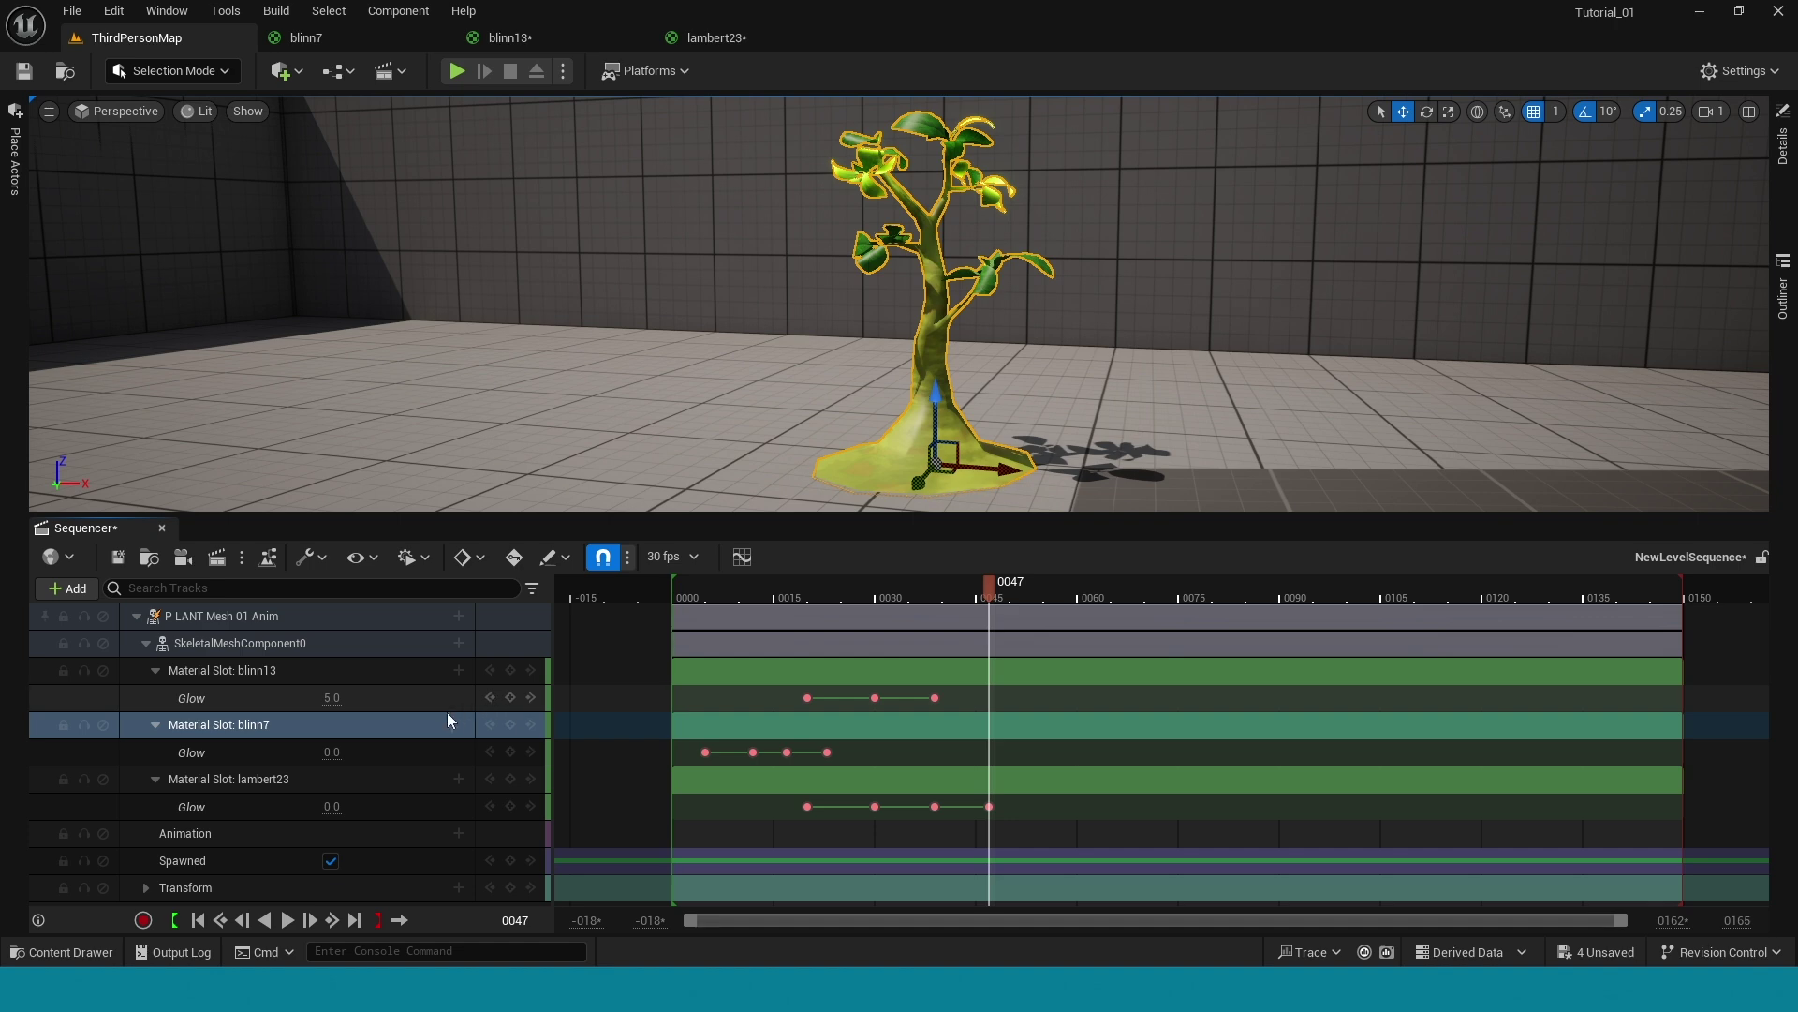
click(512, 697)
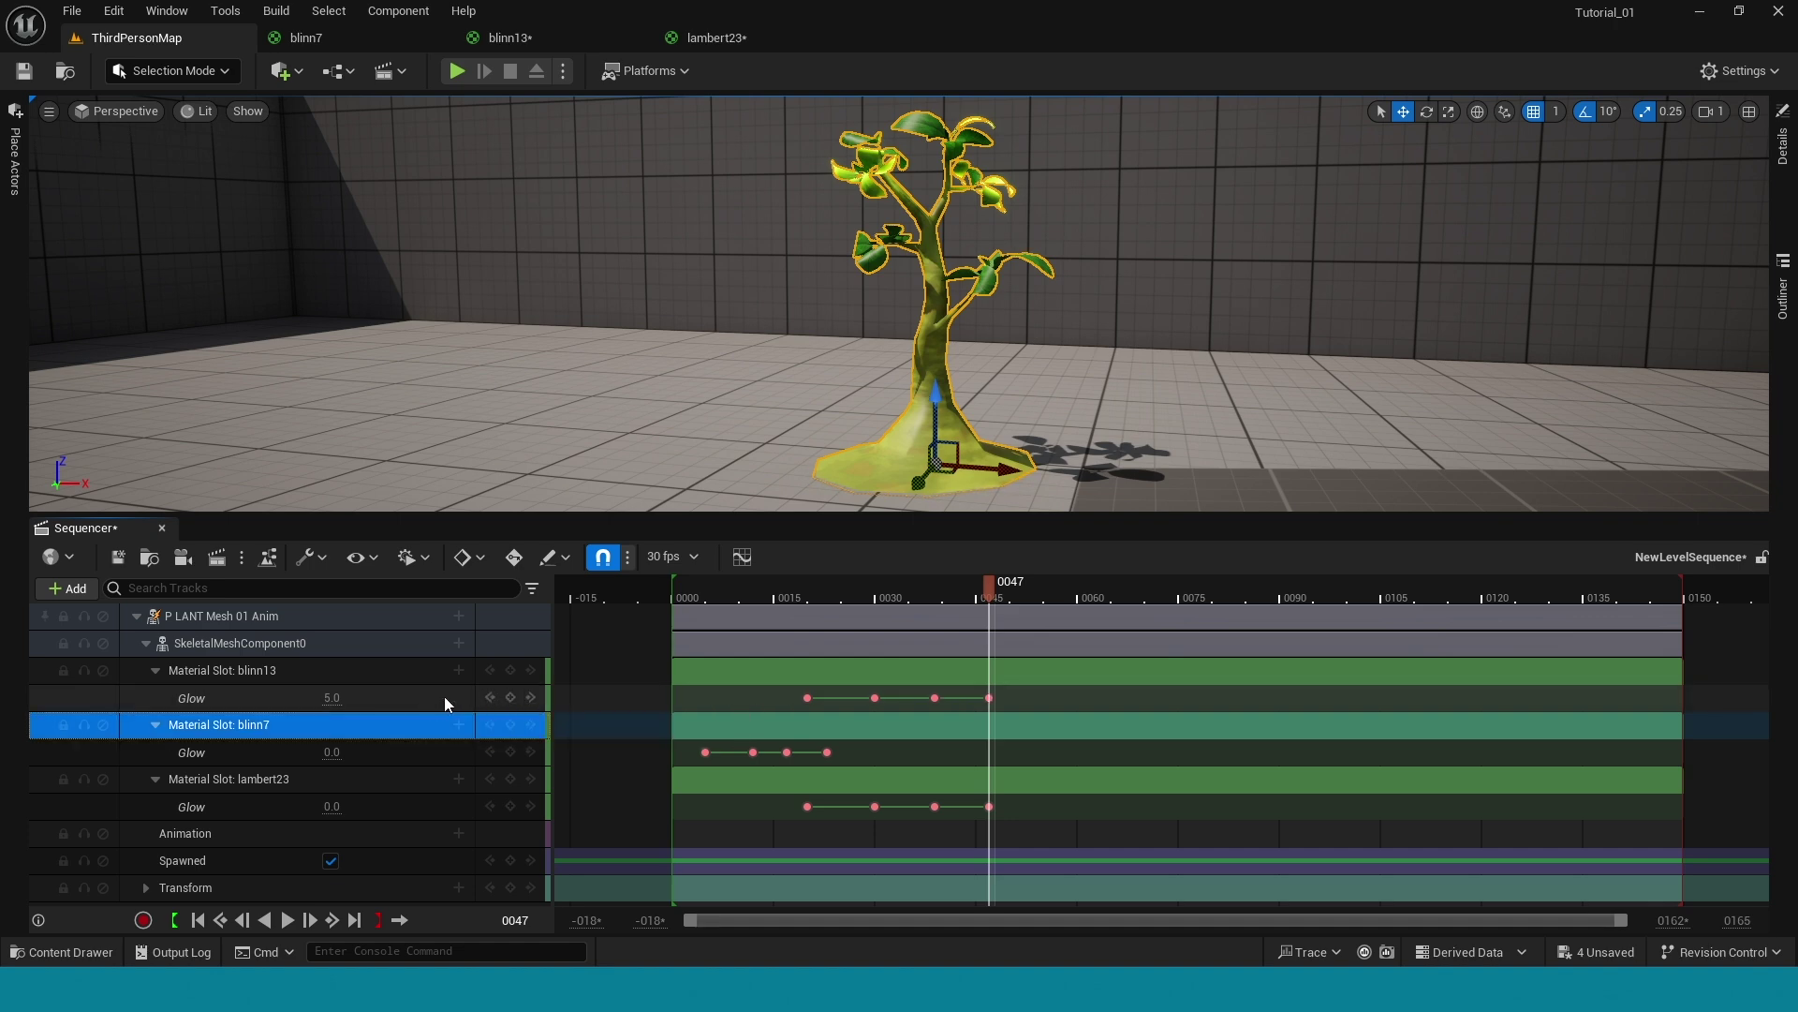
click(333, 699)
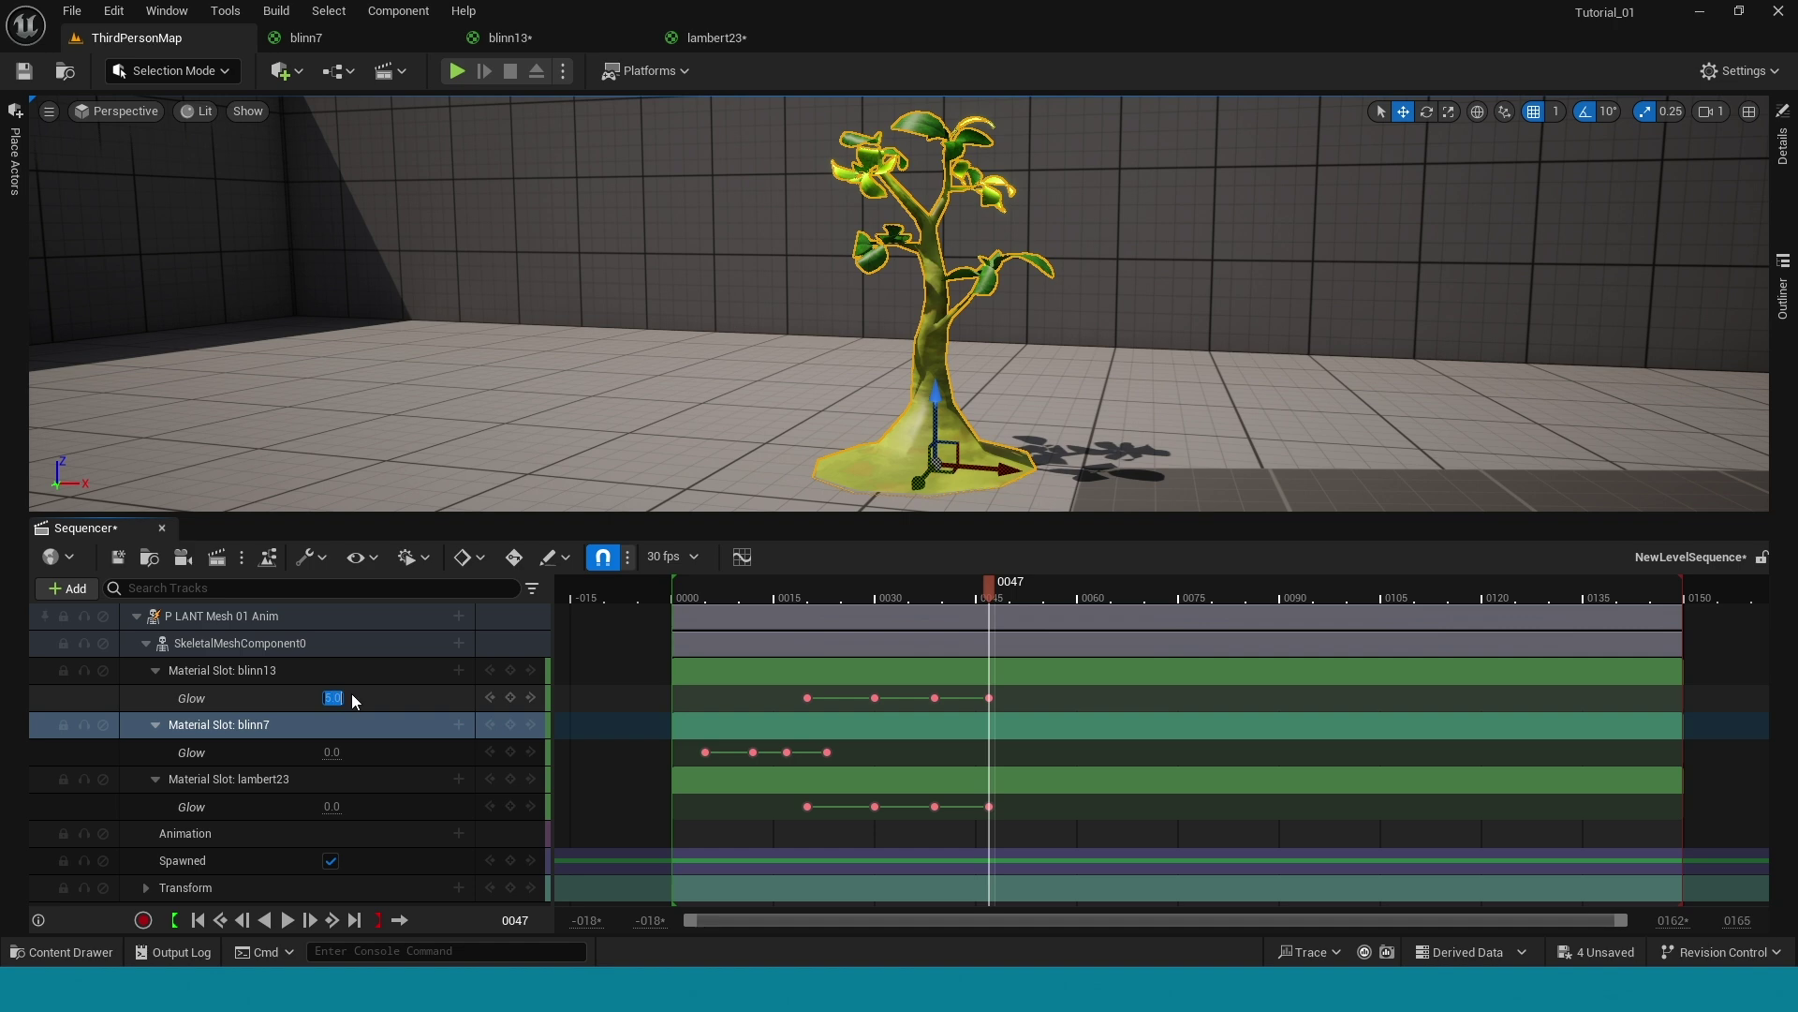
text(0)
key(Return)
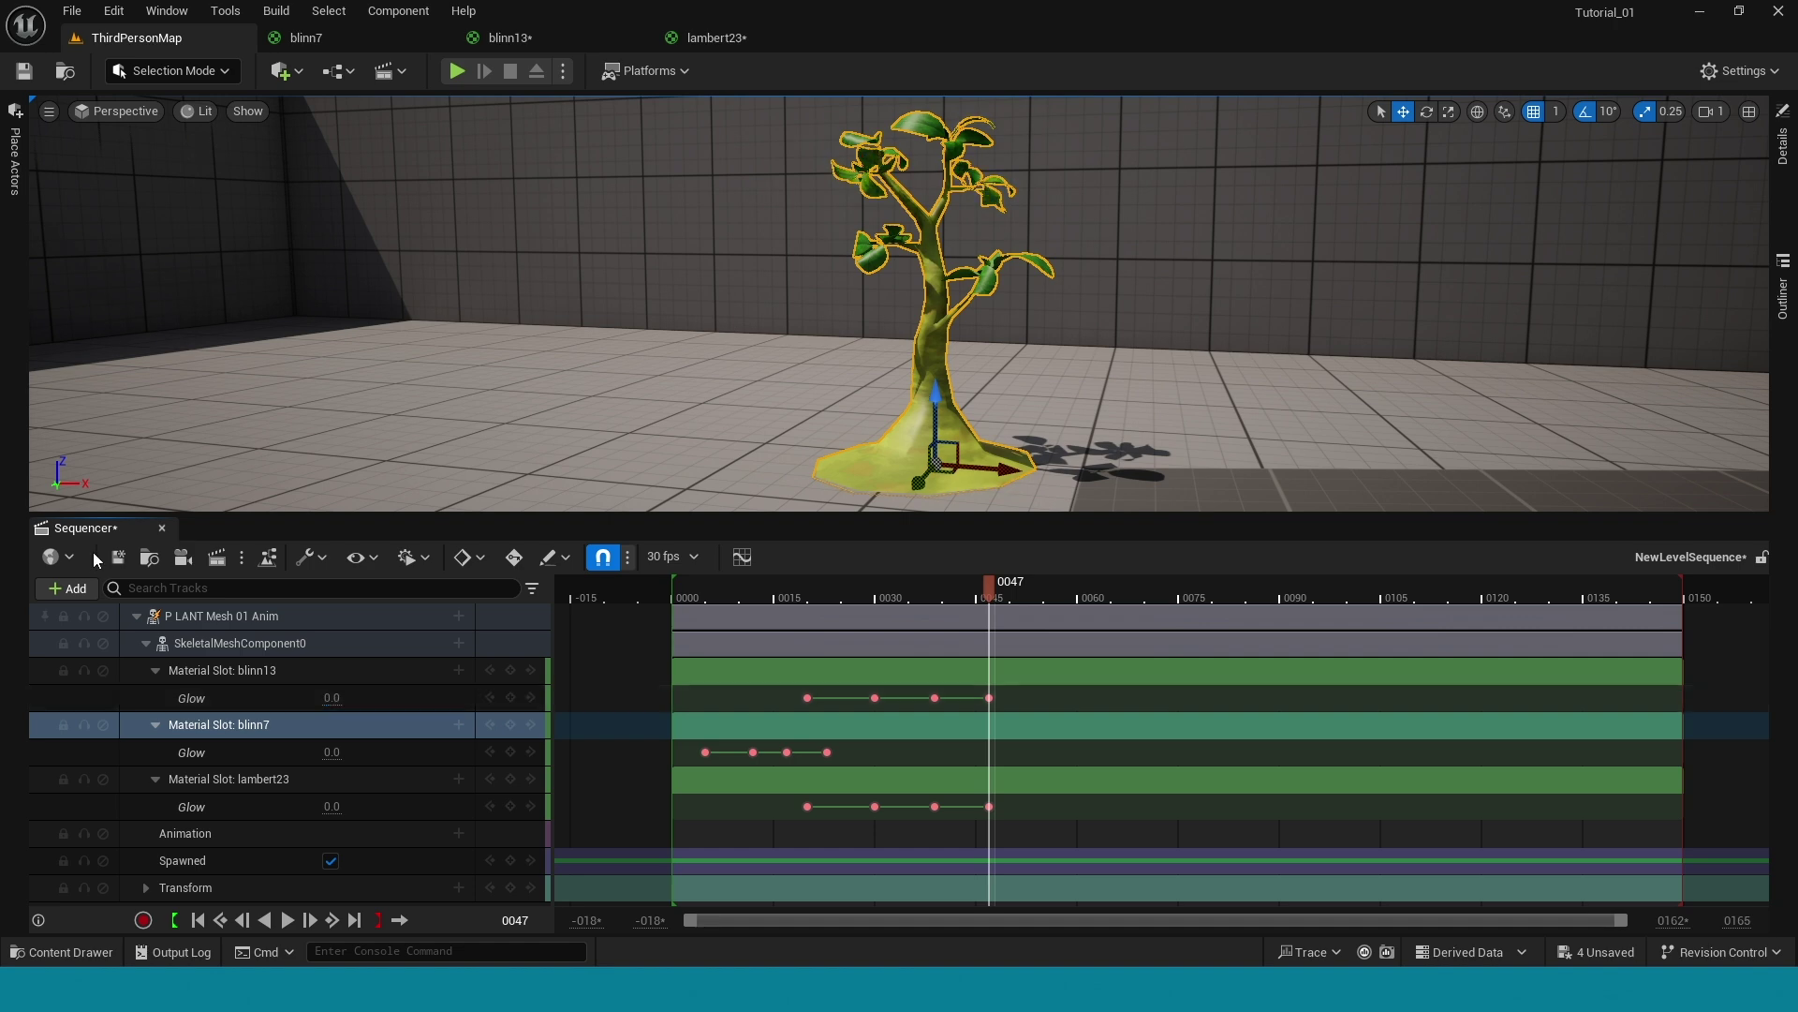
- Save the level sequence and close the Sequencer
click(119, 558)
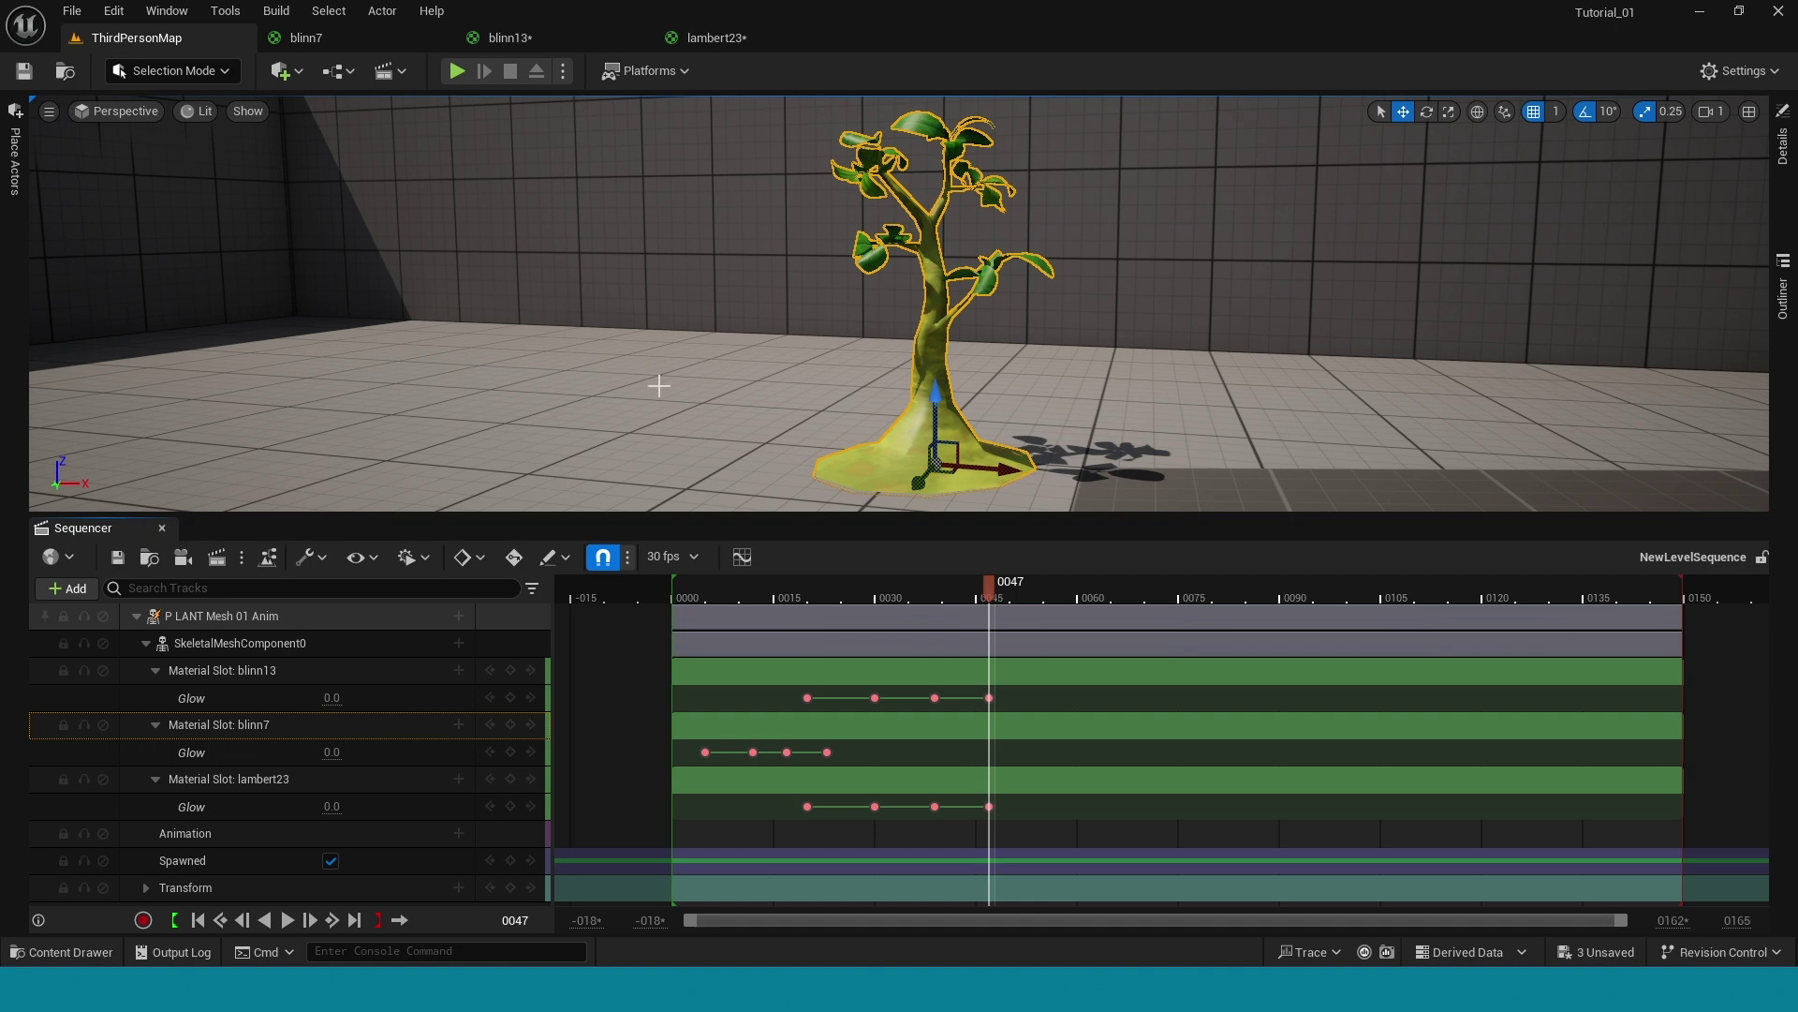
click(161, 527)
- Place NewLevelSequence on the level floor and set its playback to Auto Play and Loop Indefinitely
key(ctrl+space)
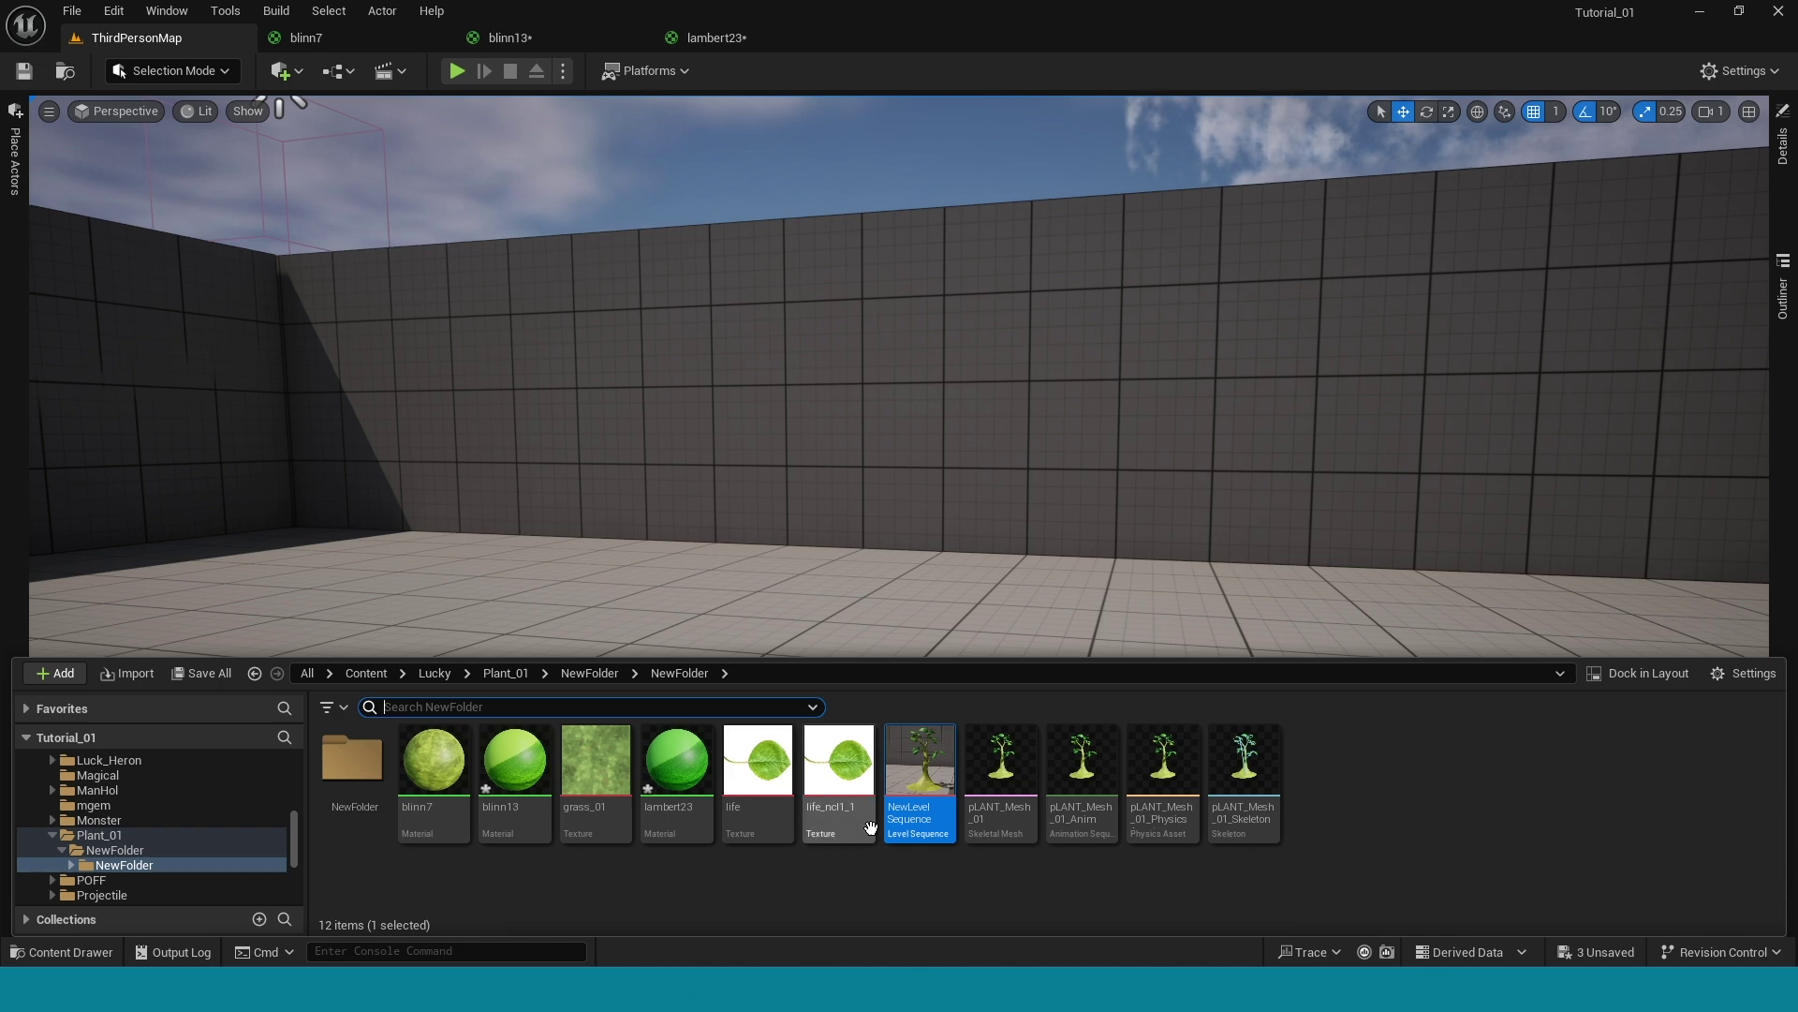
drag(919, 759, 955, 802)
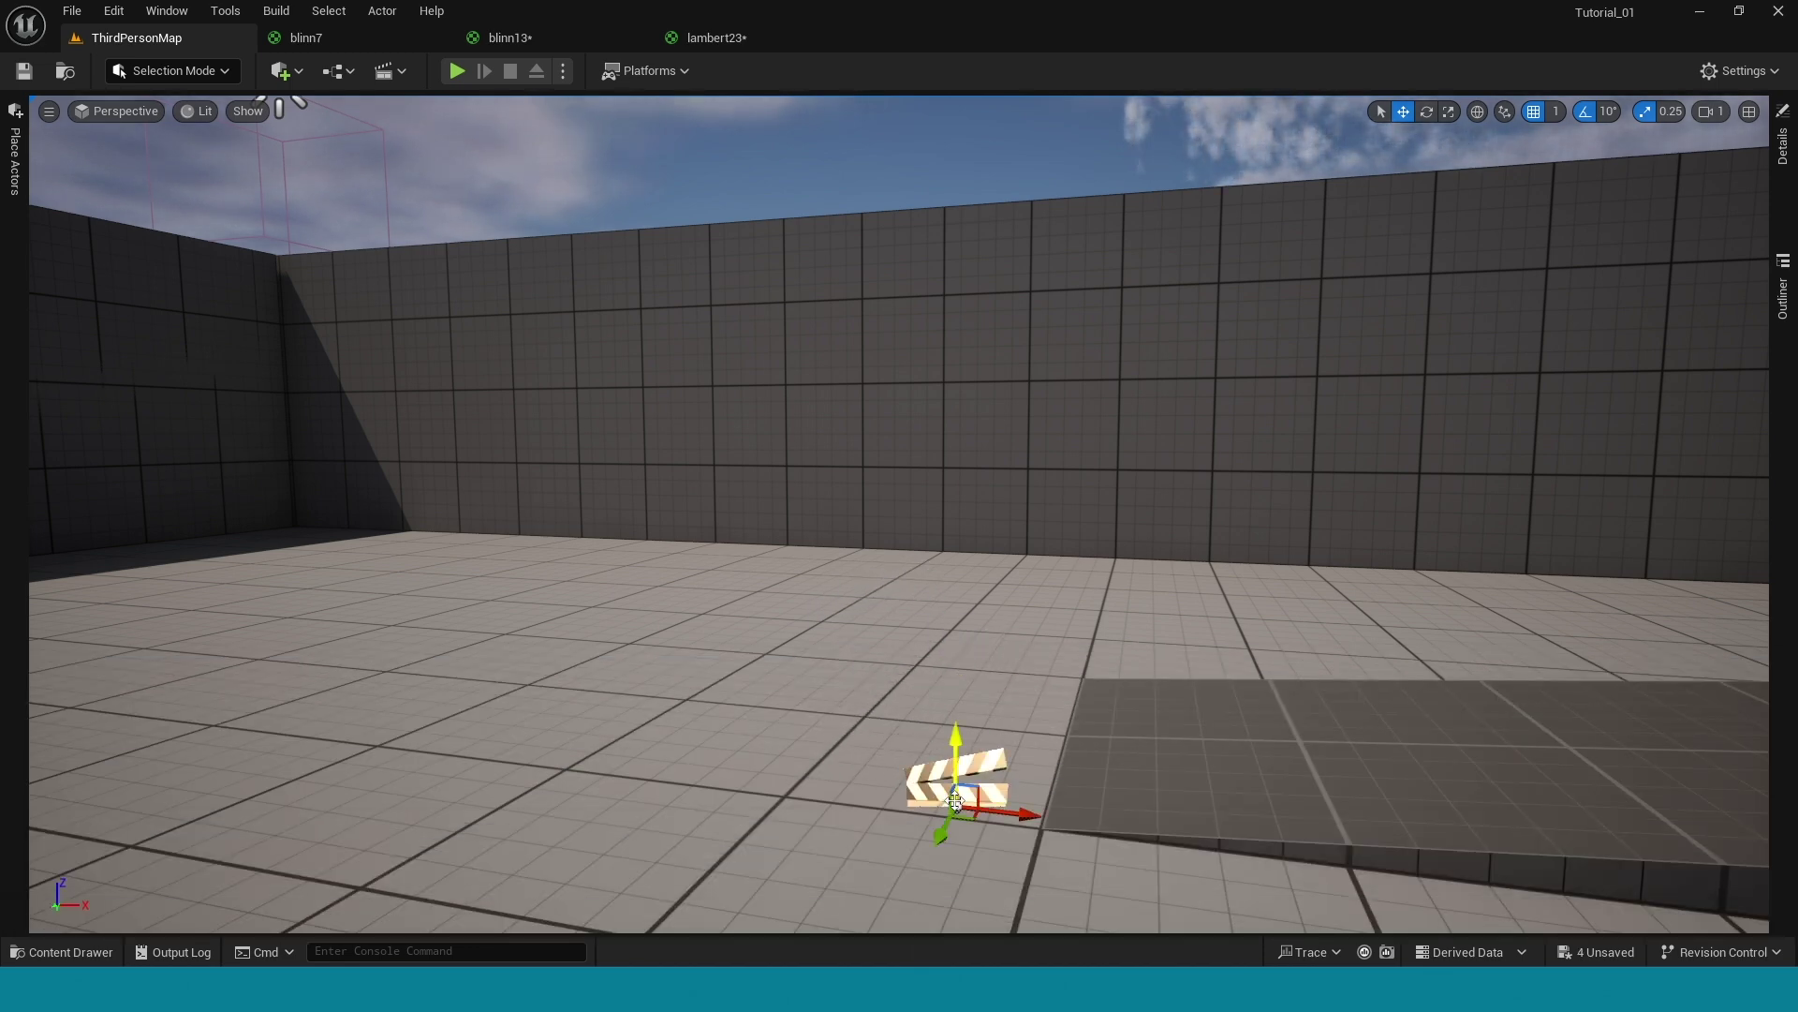
click(1782, 142)
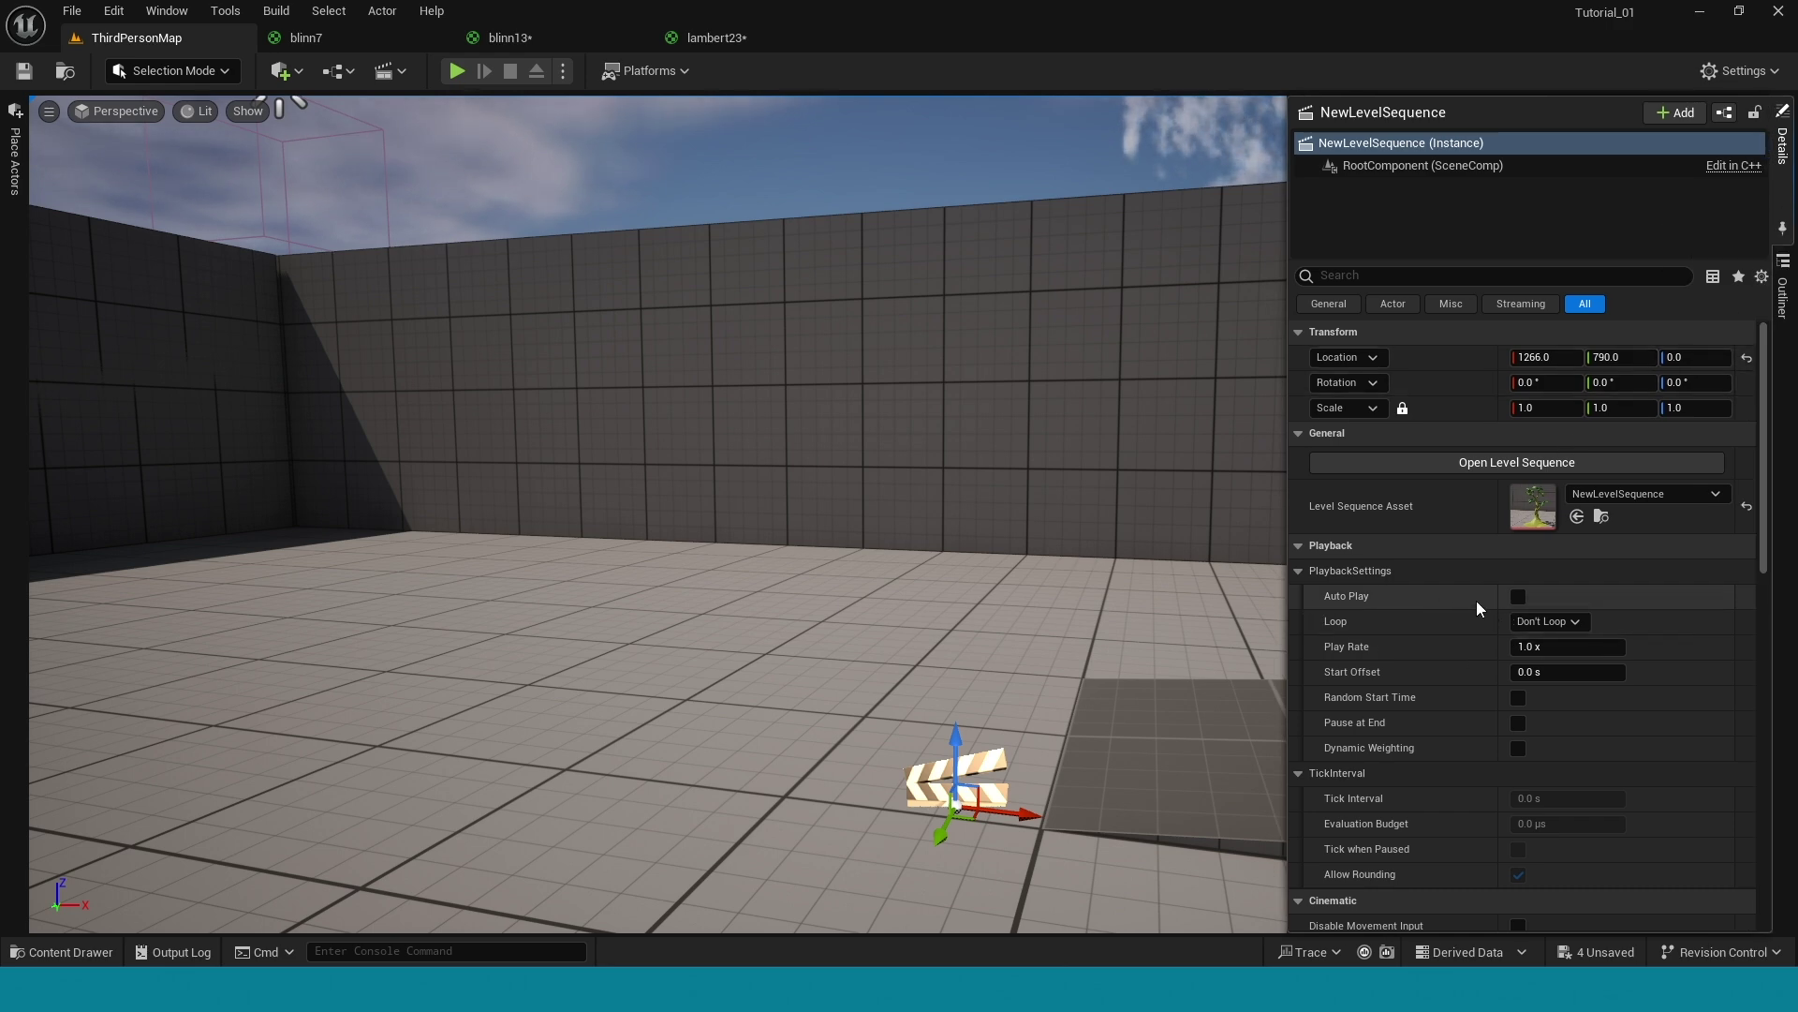
click(1518, 596)
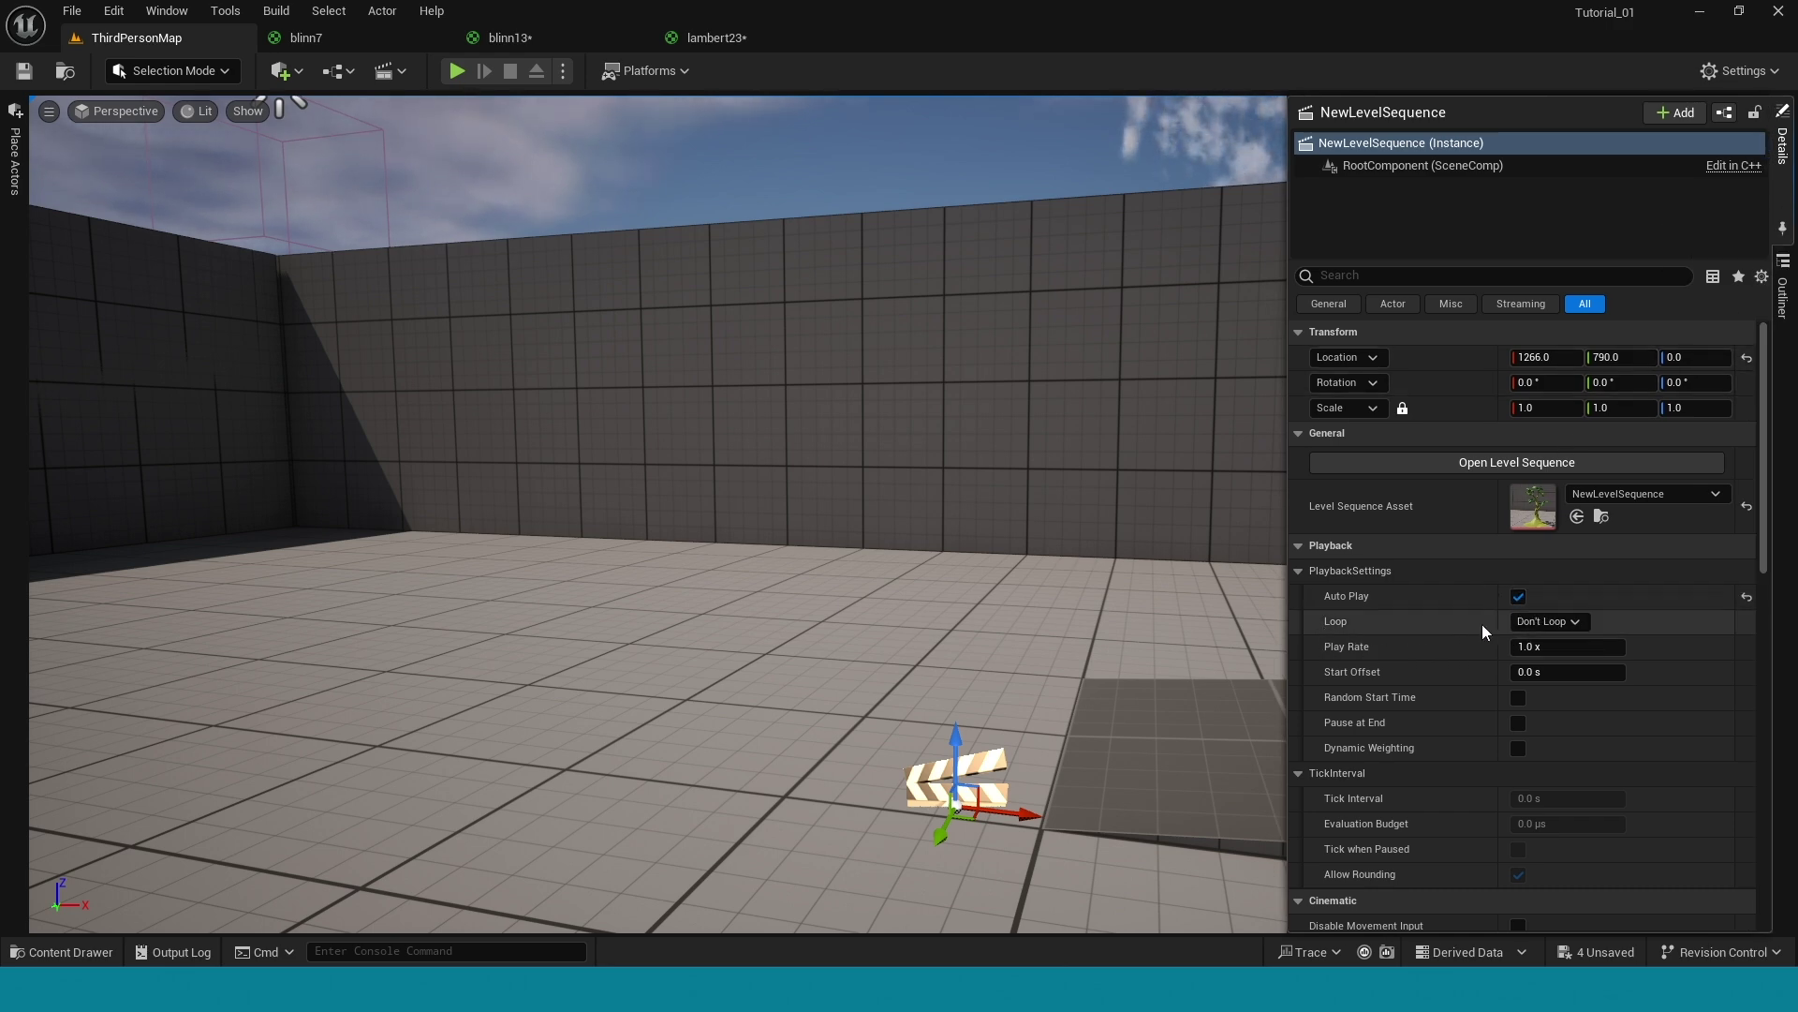
click(1549, 621)
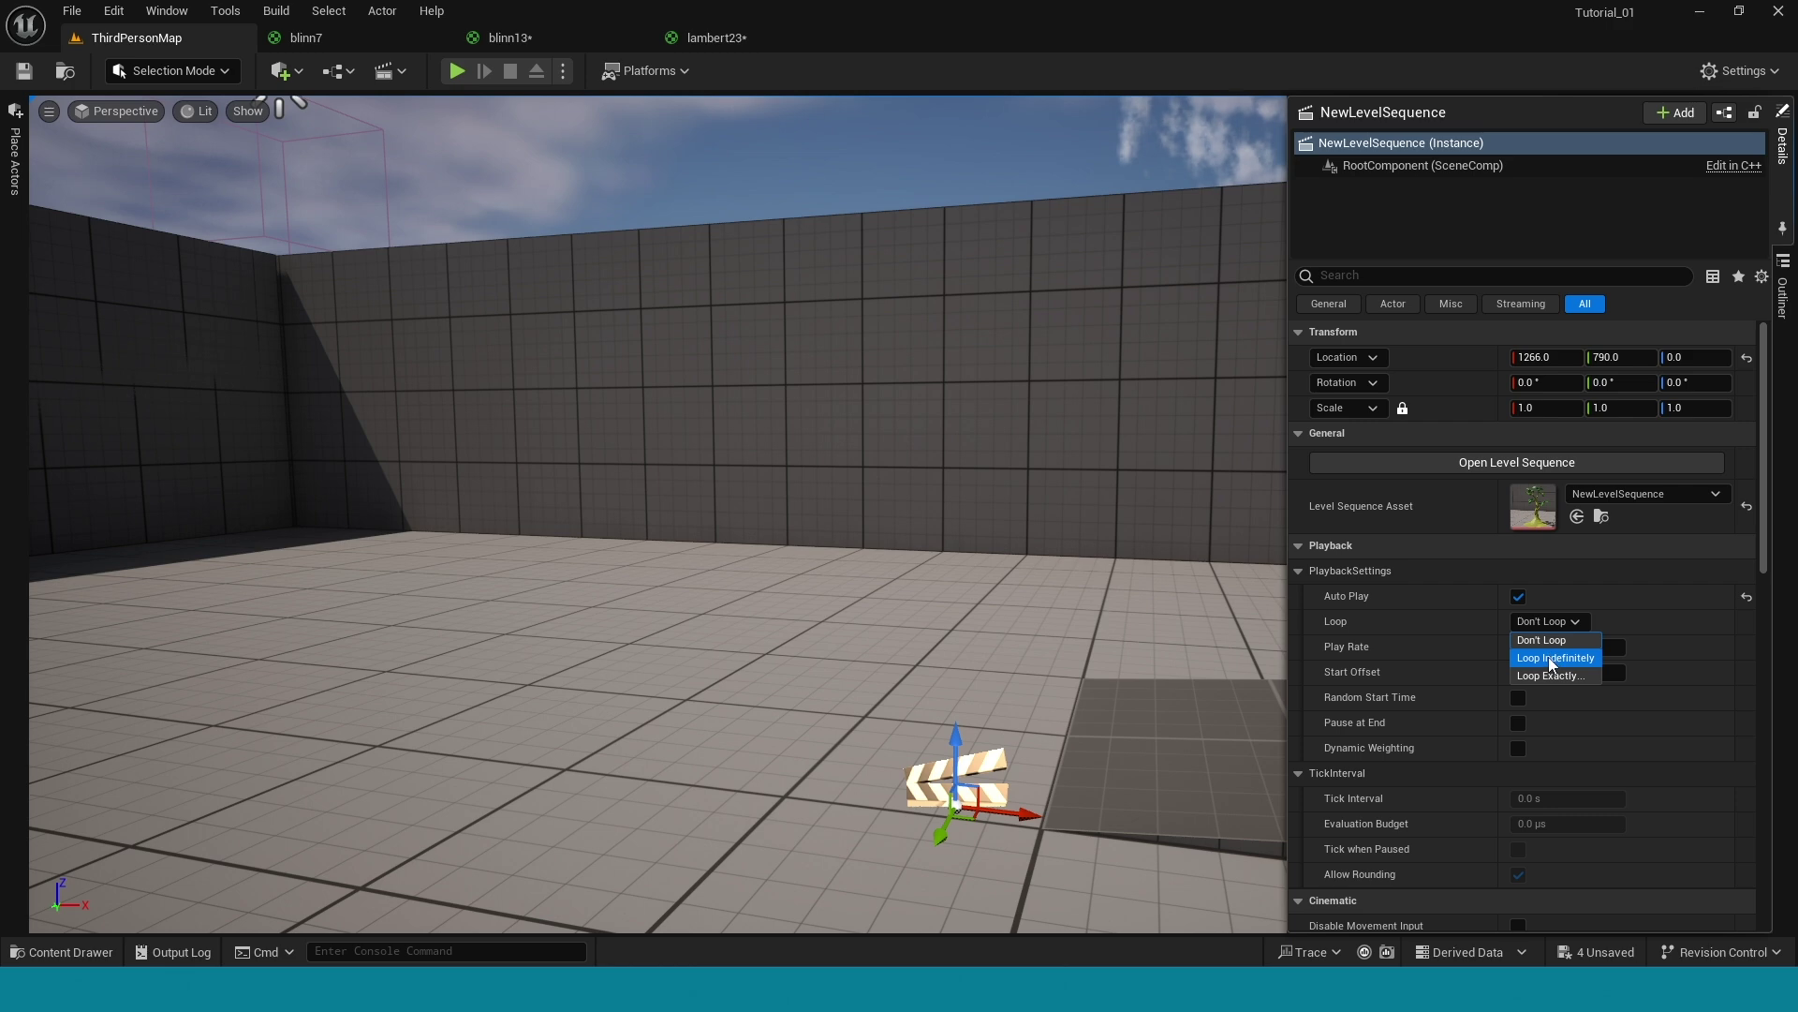
click(1557, 659)
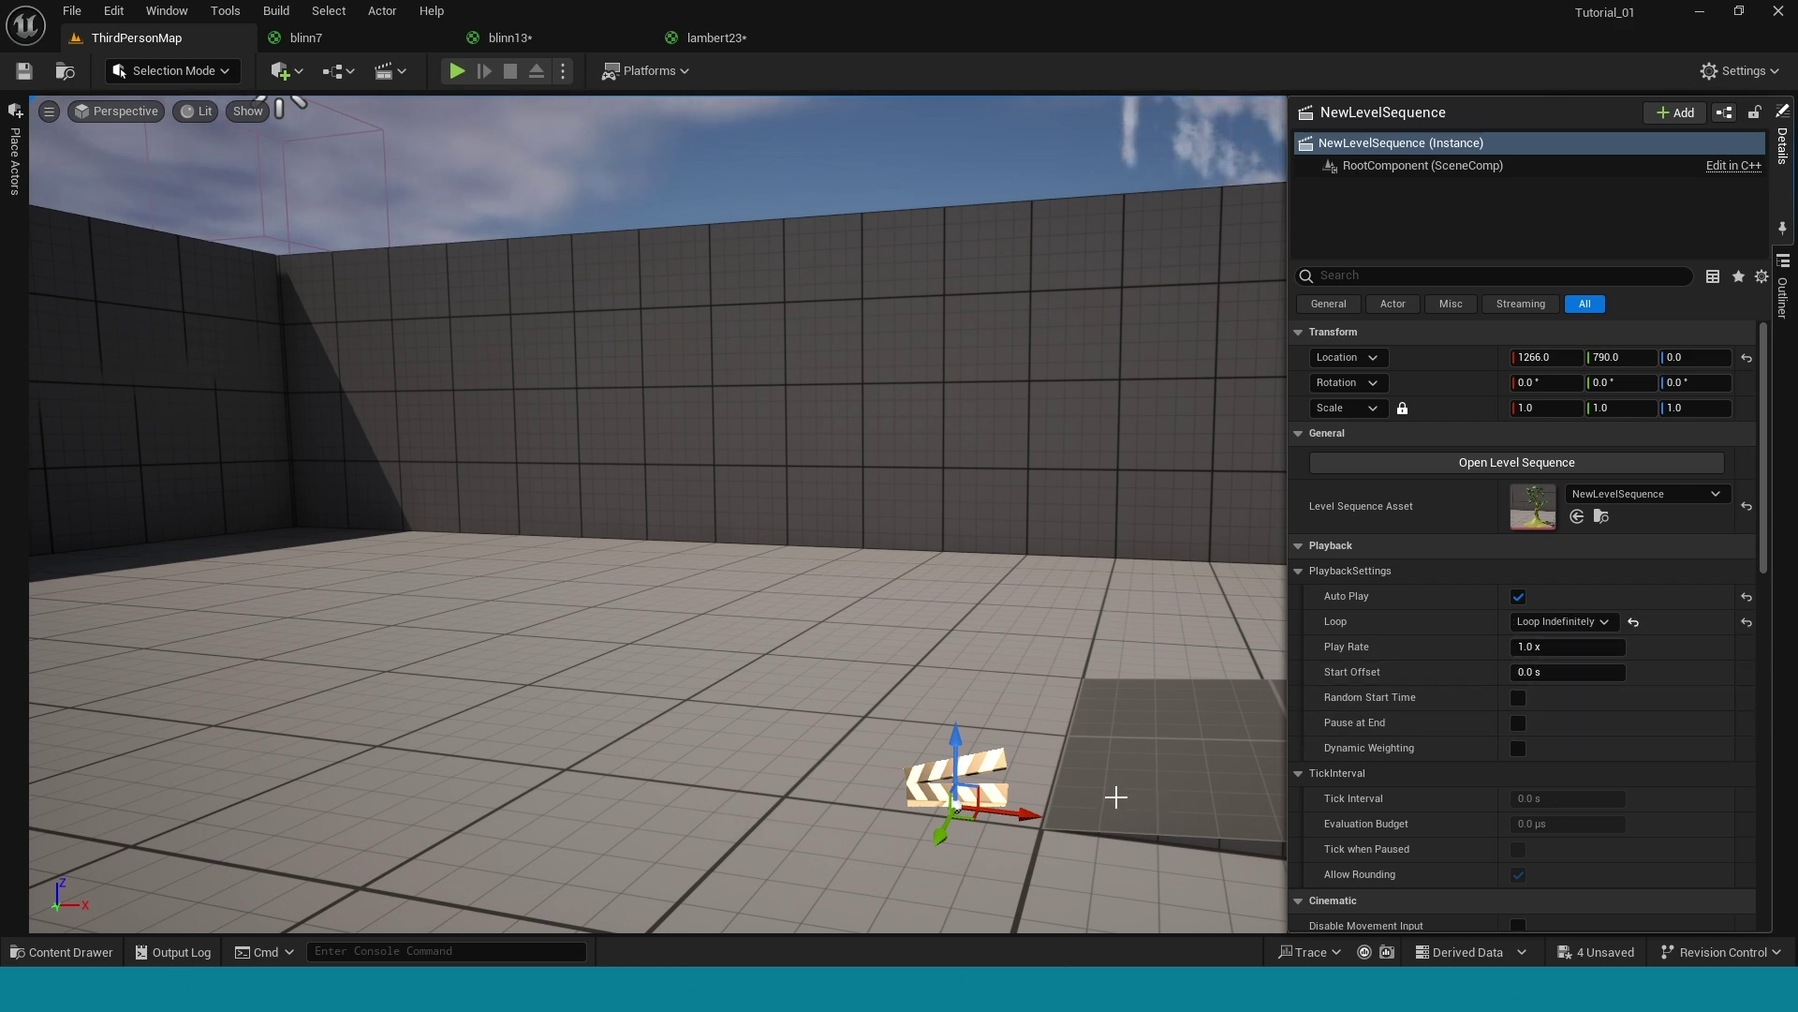
- Play the level and walk the character up to and around the plant to examine its glow animation
click(456, 71)
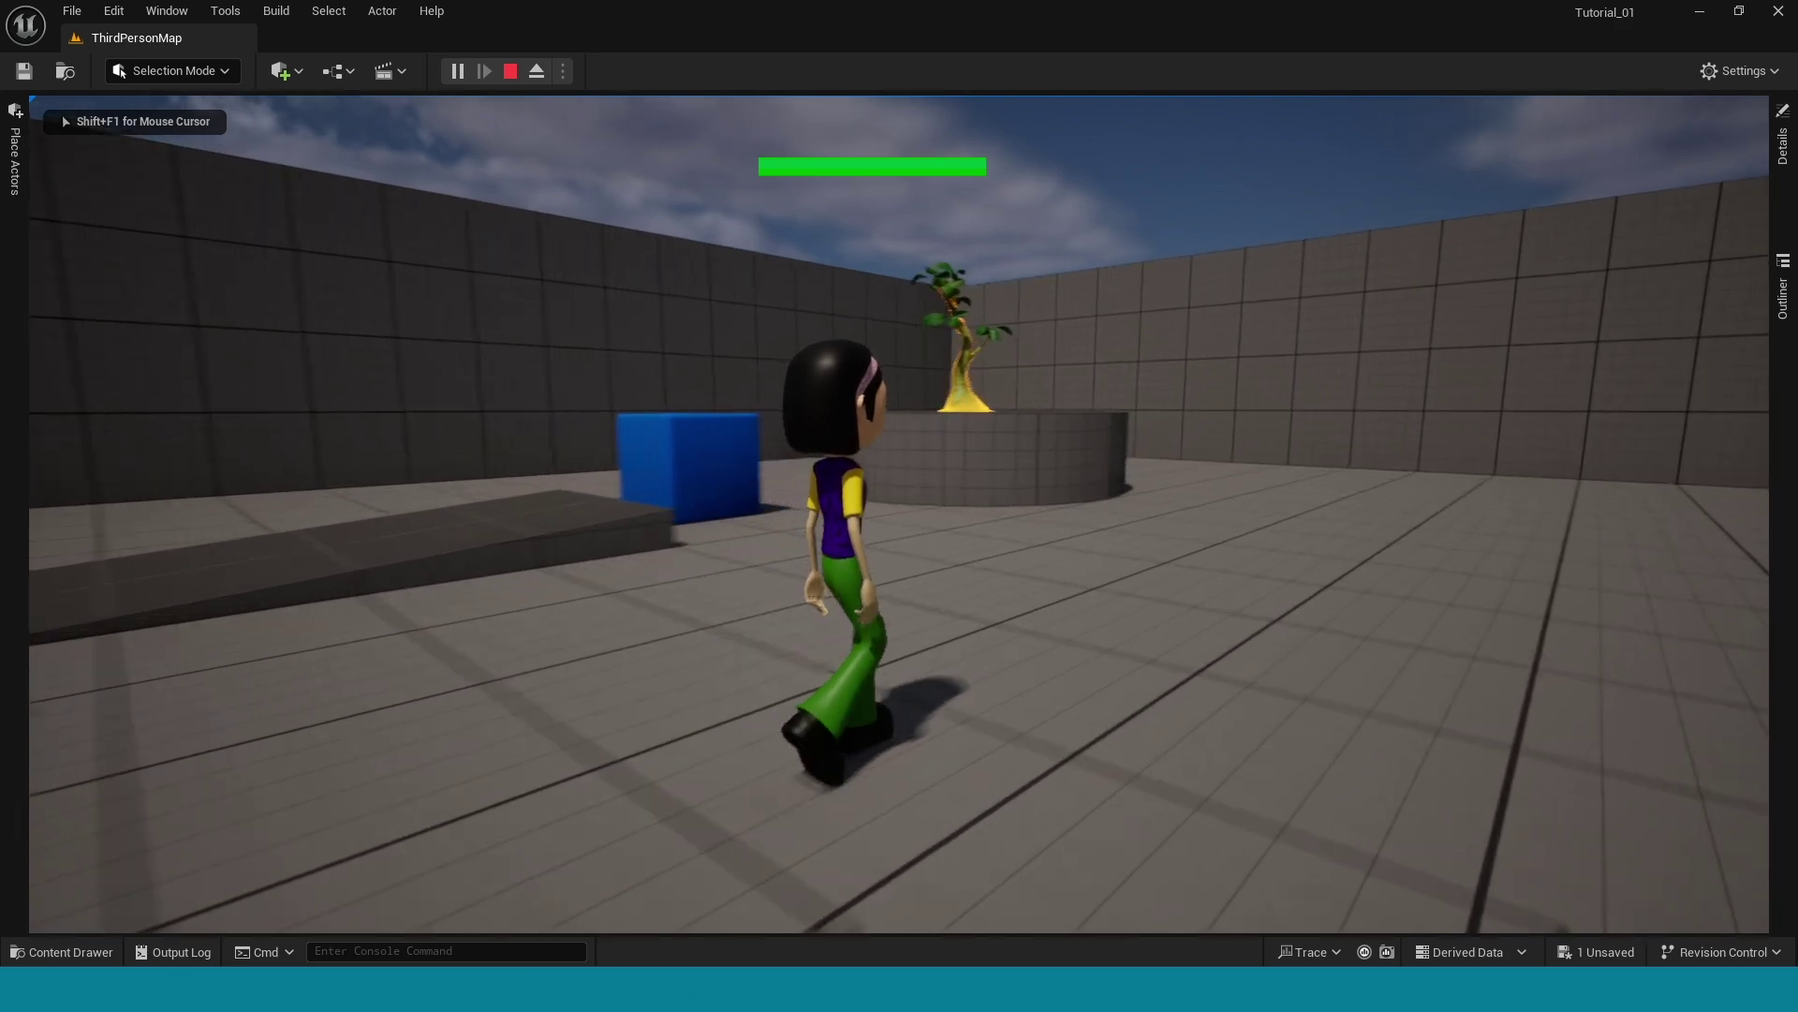
key(w)
key(space)
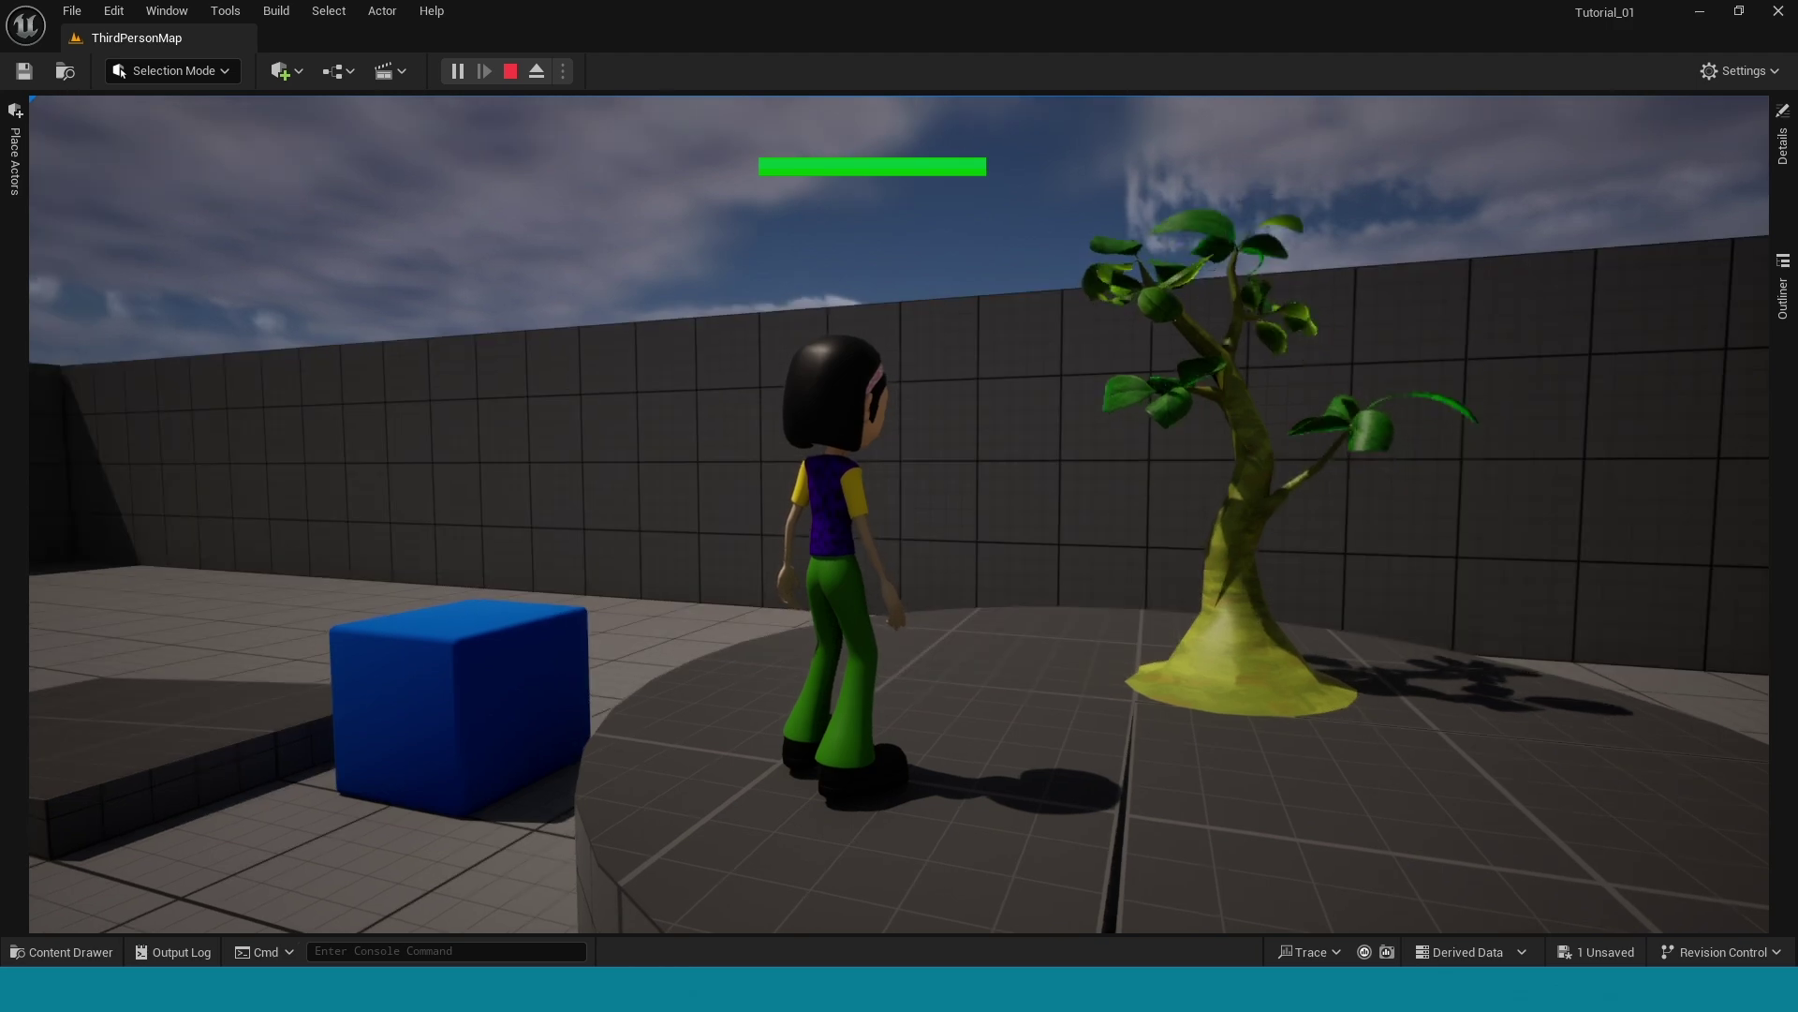
key(s)
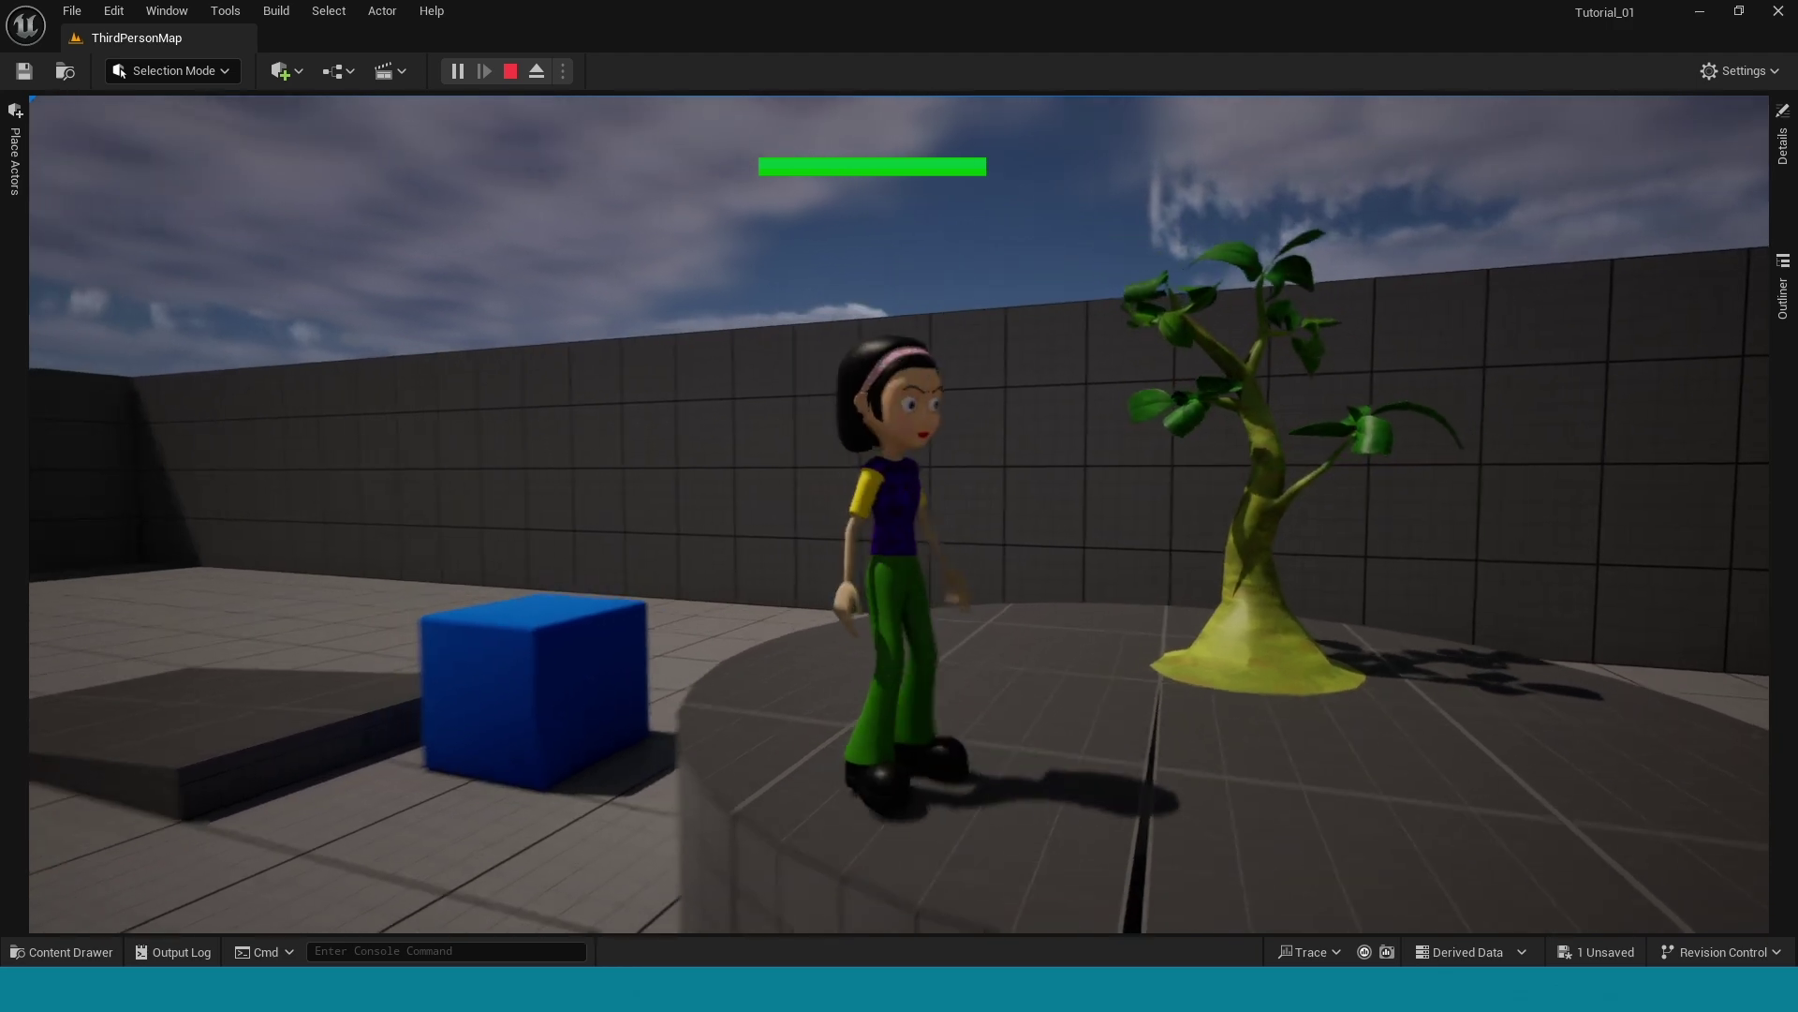
key(d)
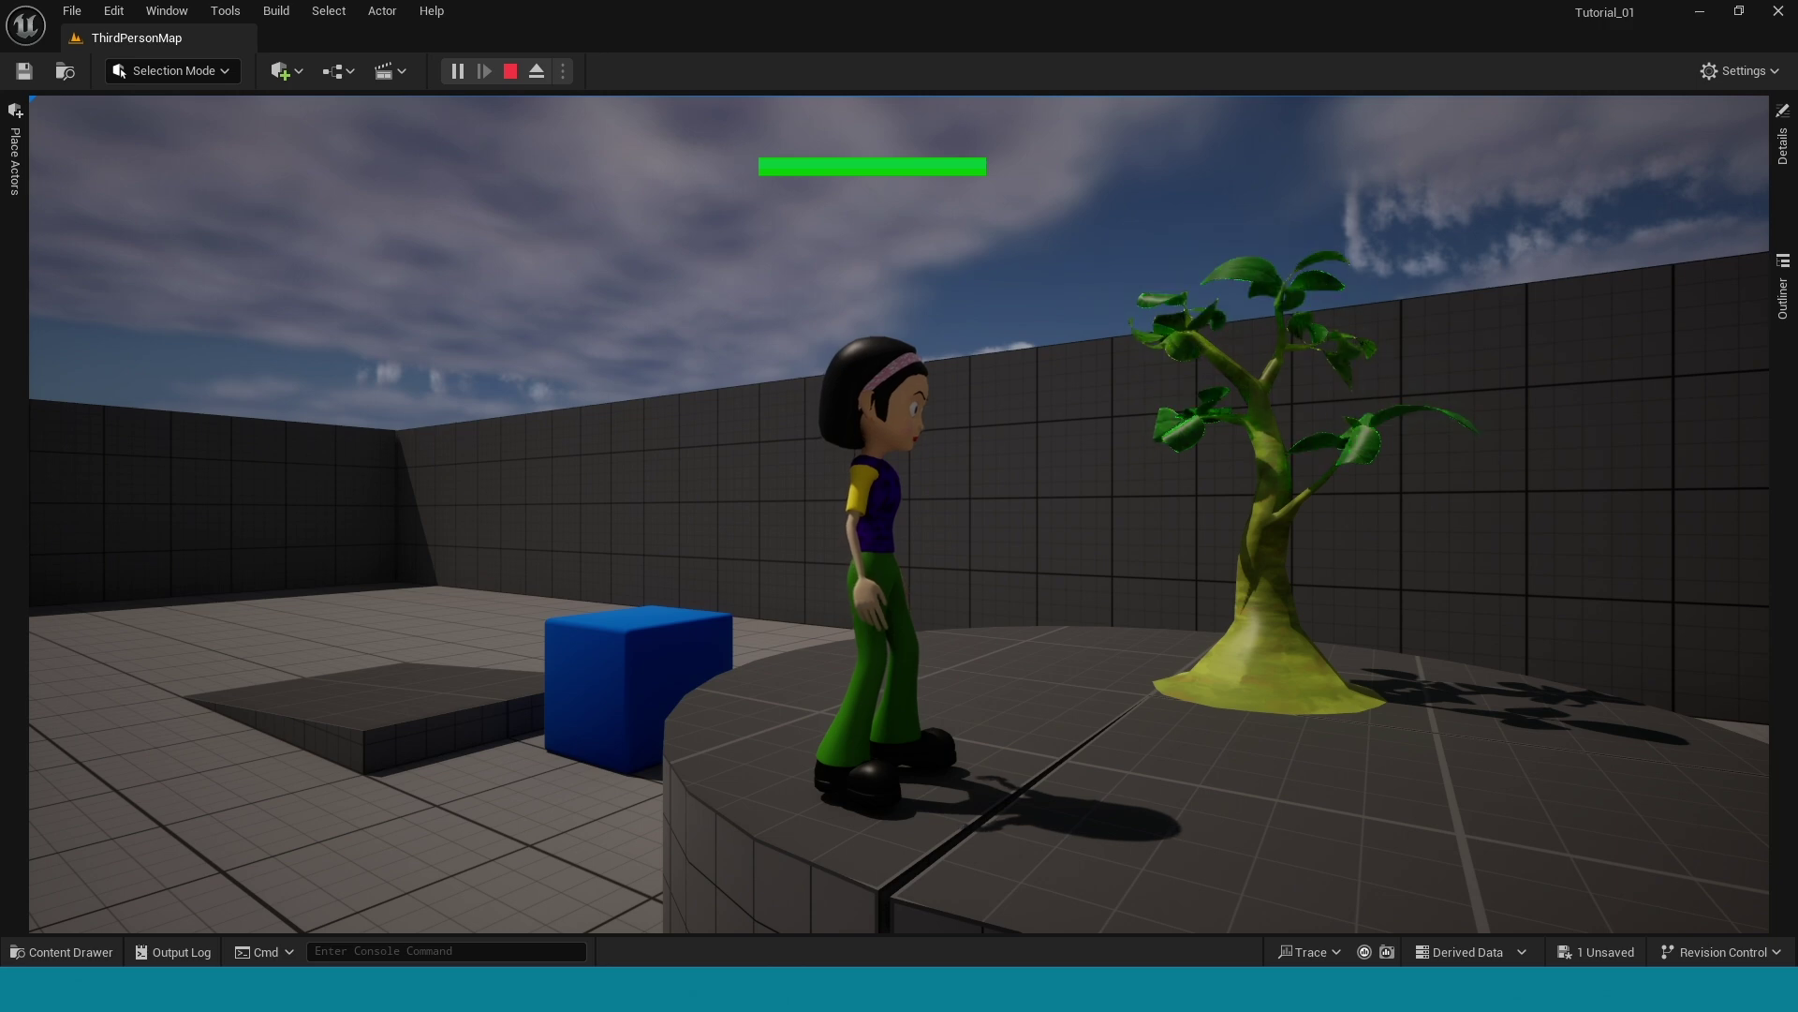
key(w)
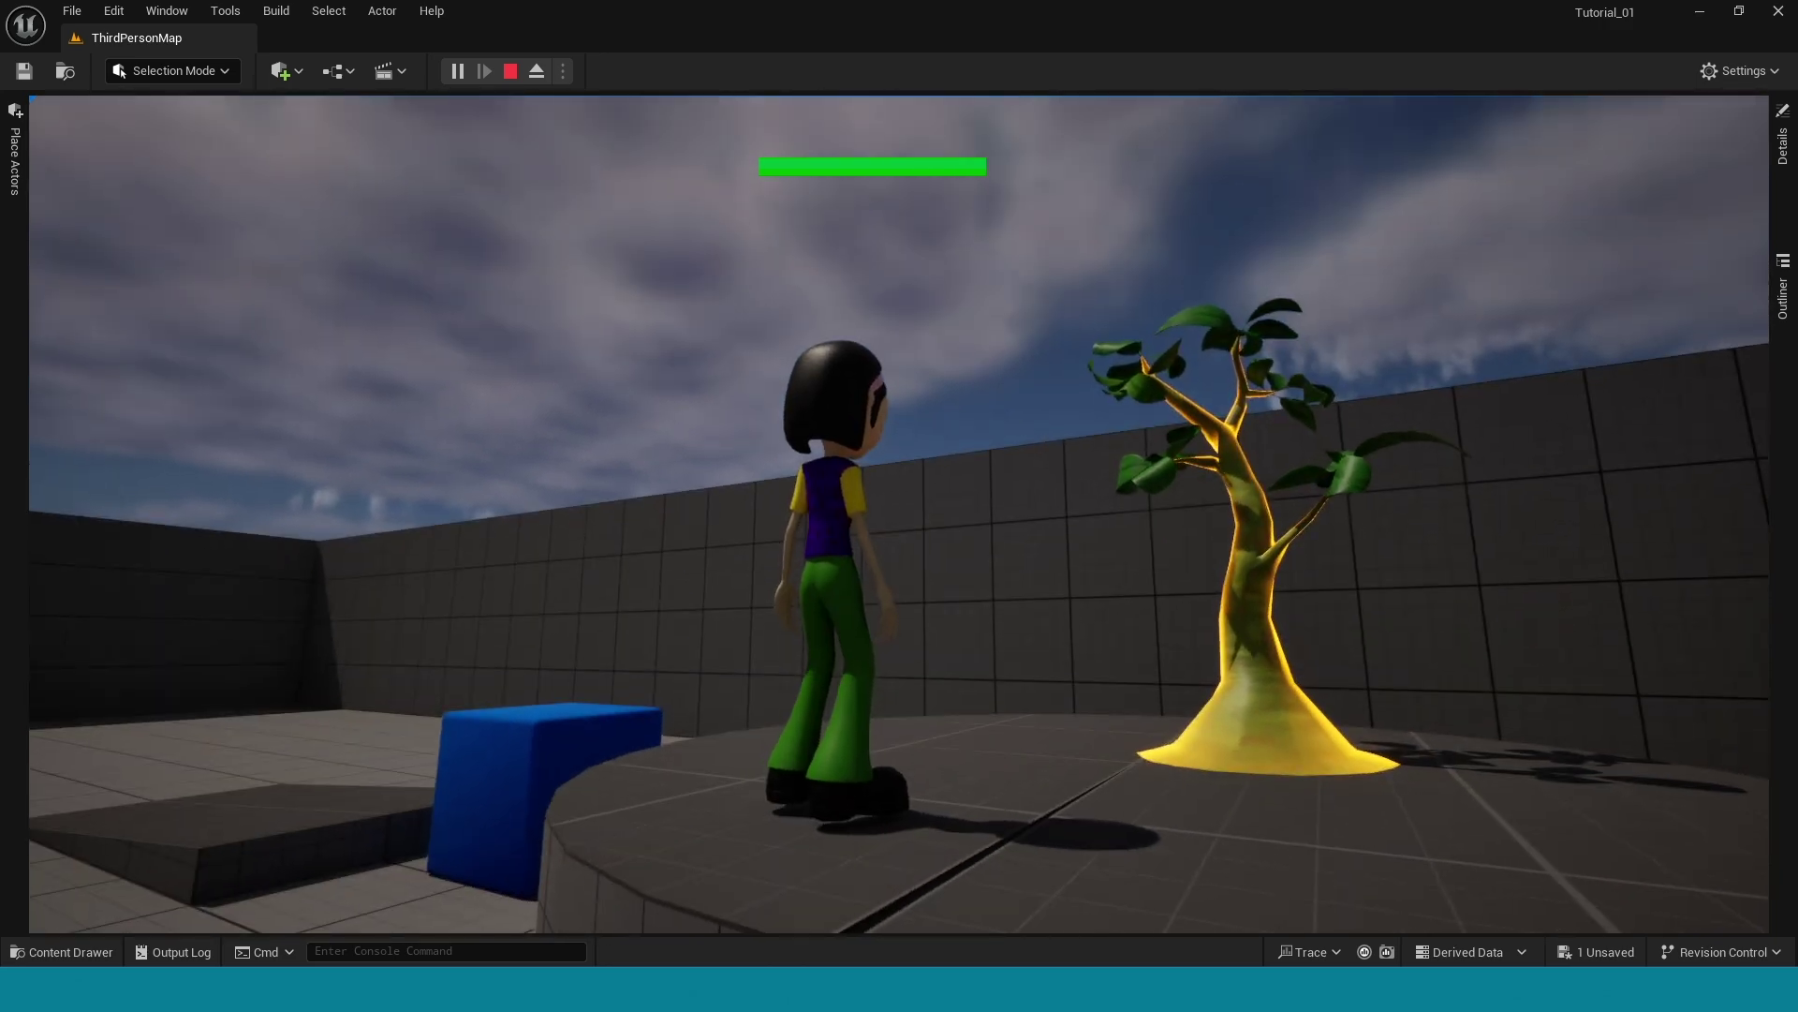
key(d)
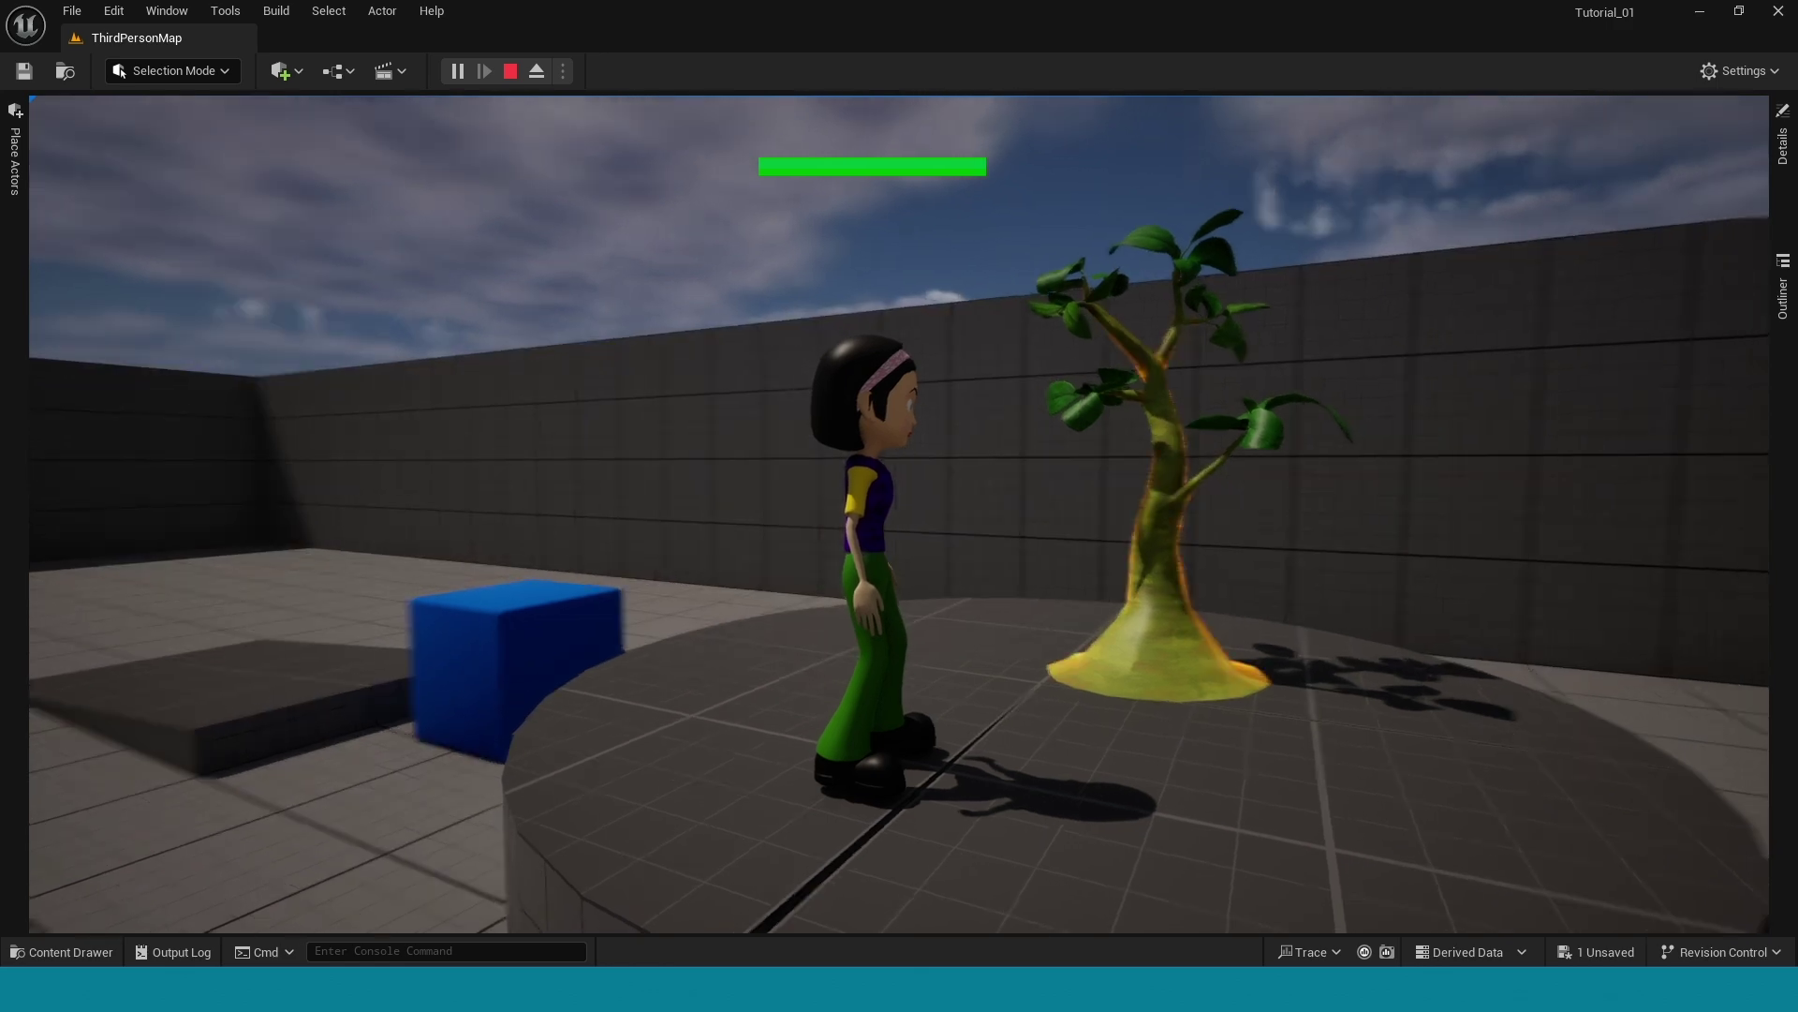
key(w)
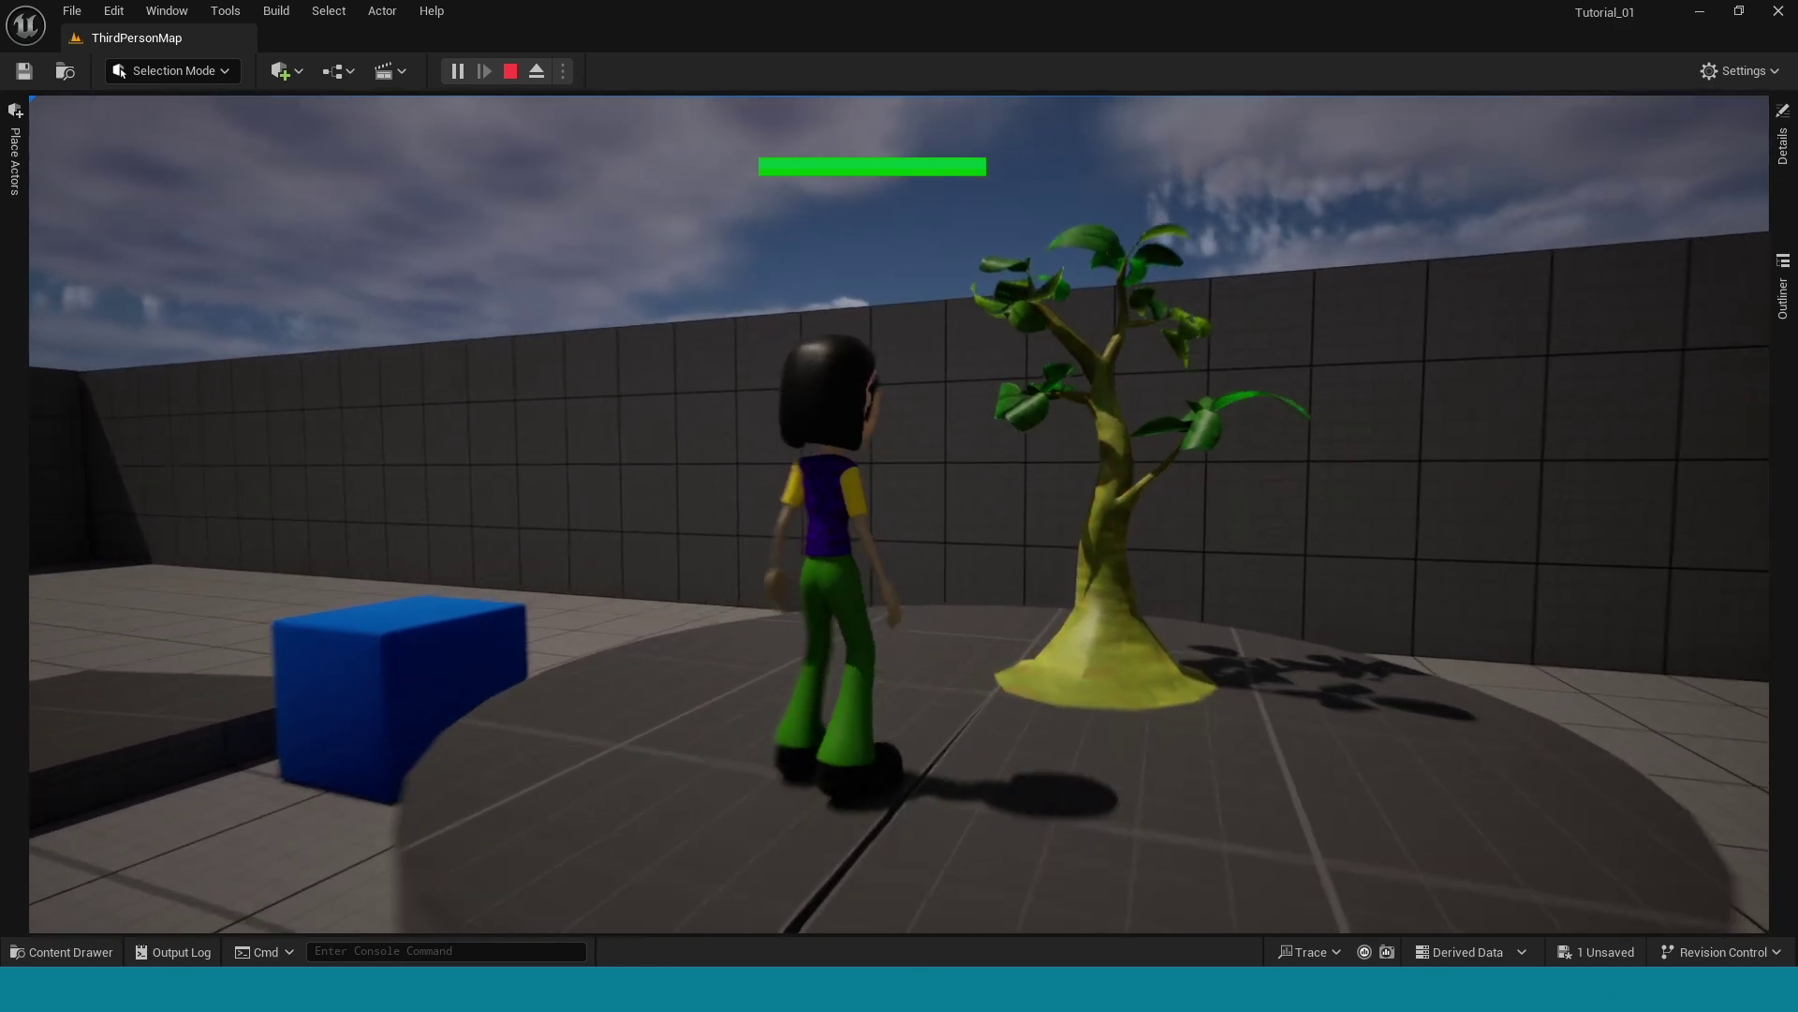
key(s)
key(d)
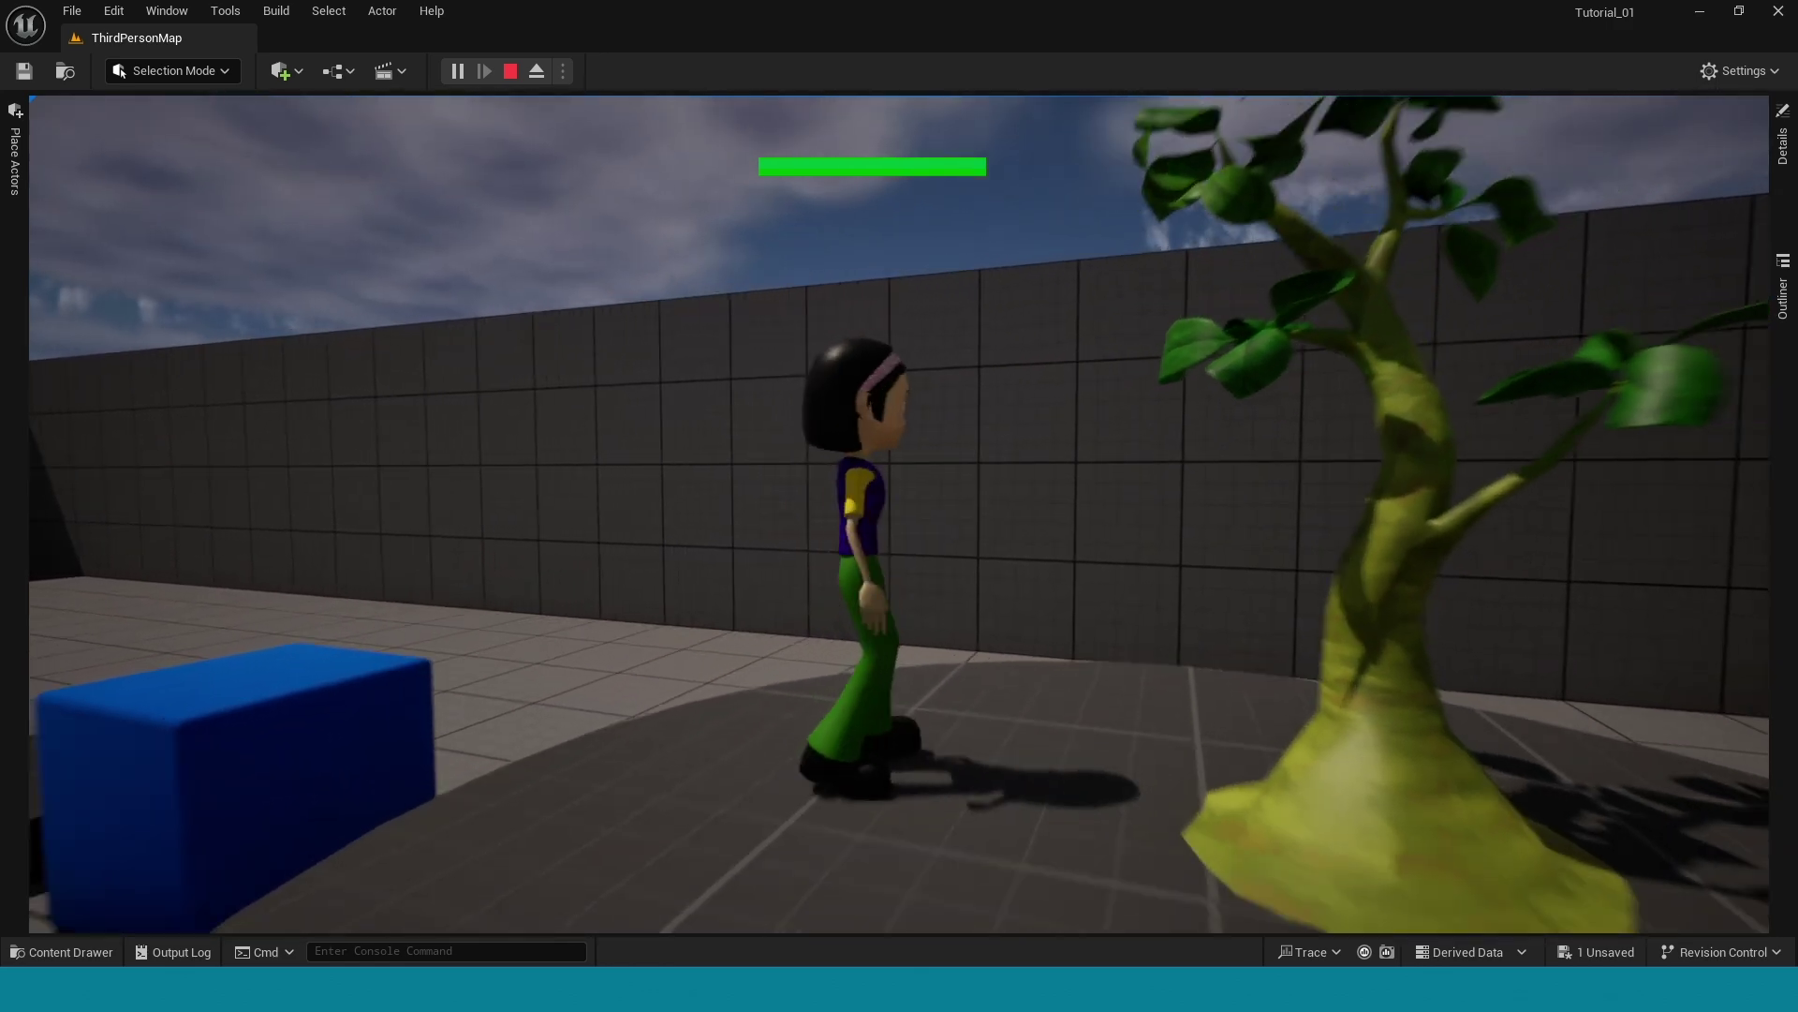
key(s)
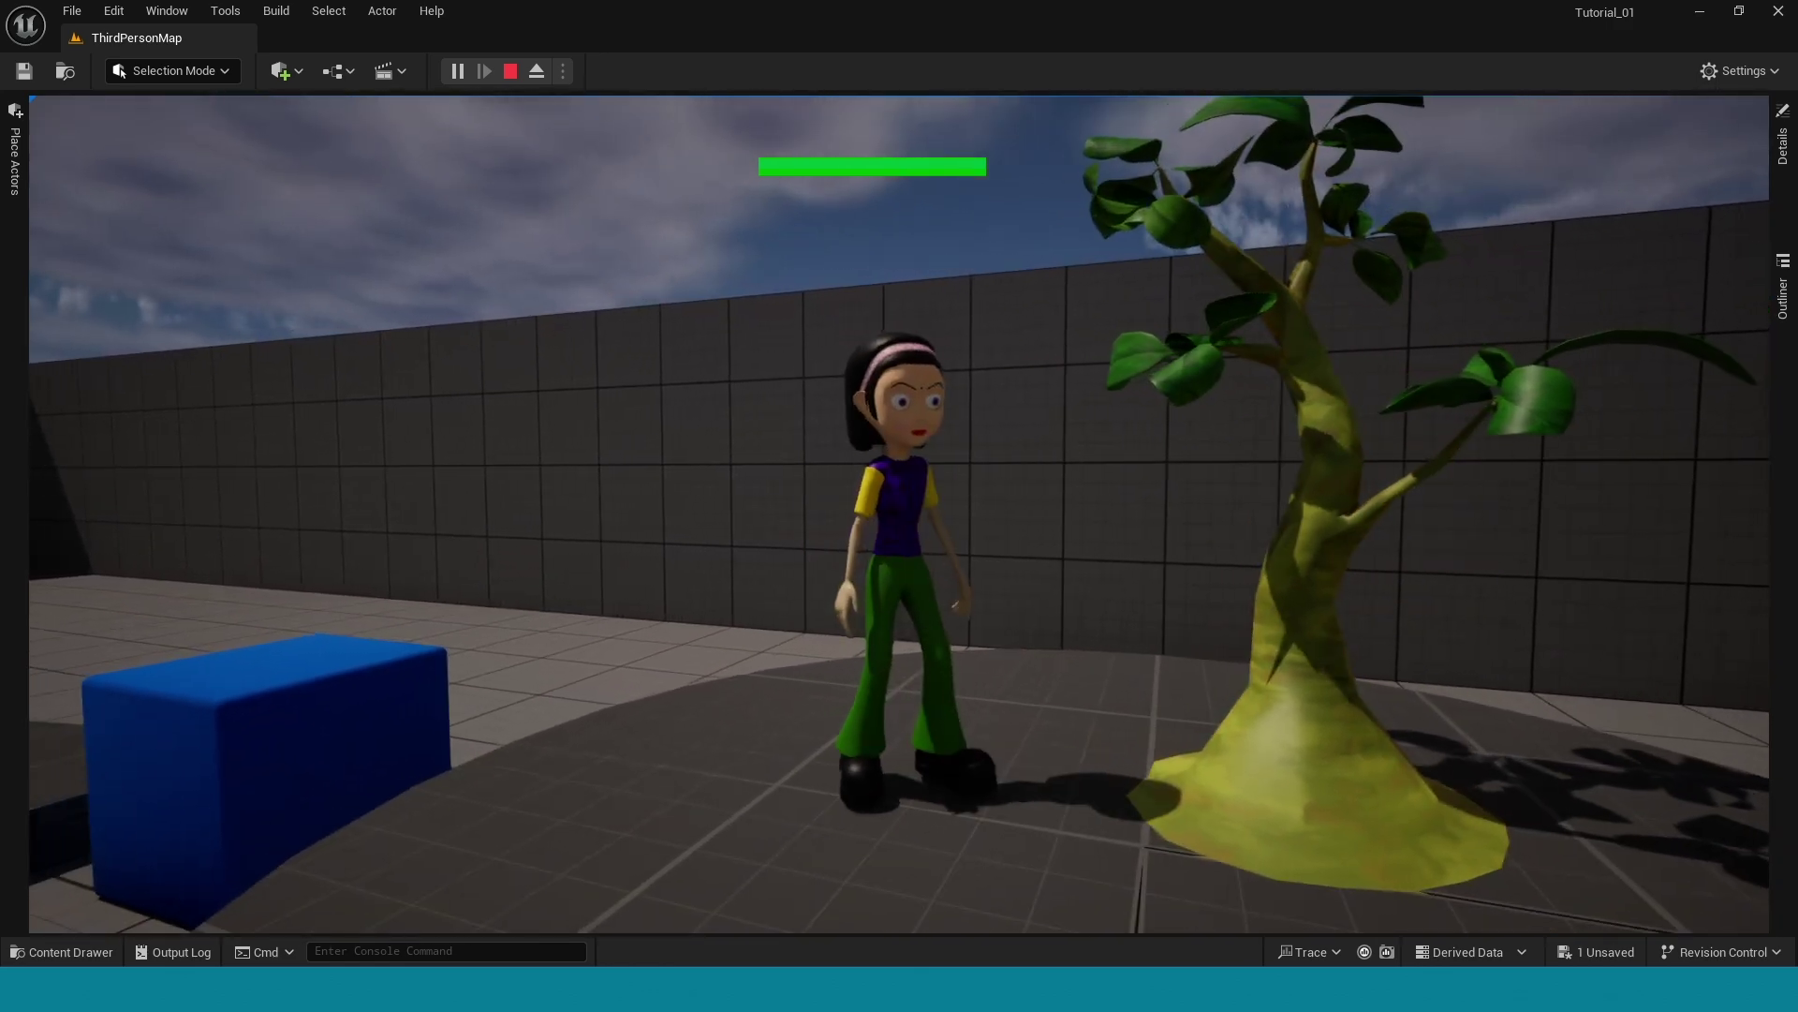